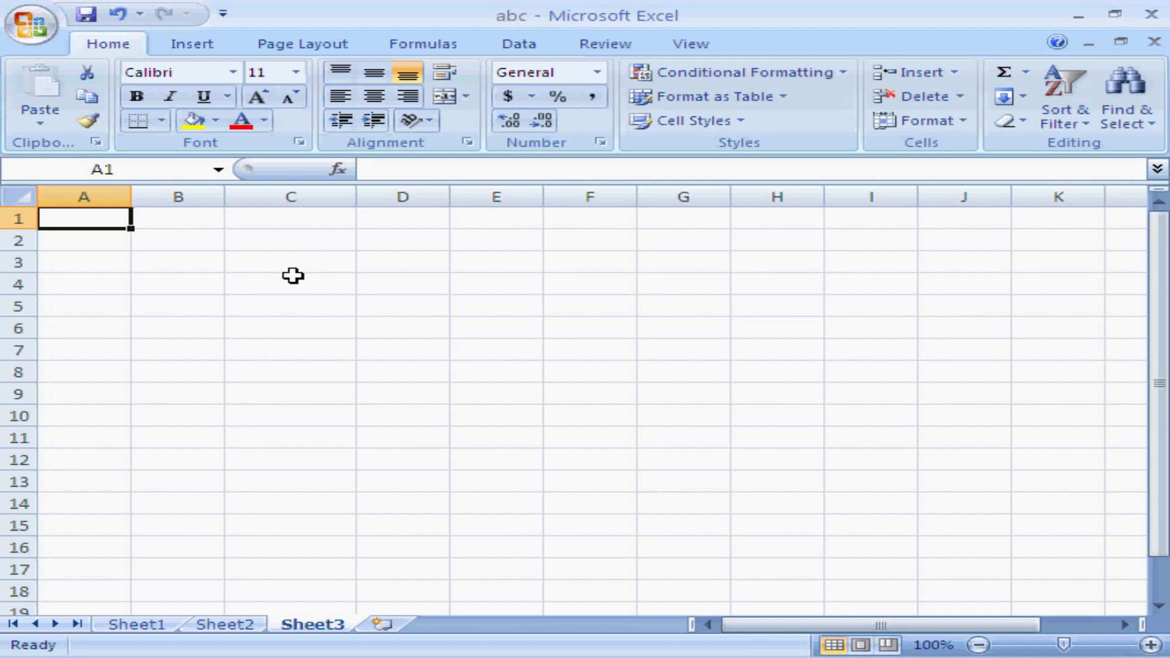
Enter 400 in cell C7 and 500 in cell D7 of Sheet3
left_click(293, 276)
left_click(260, 258)
left_click(78, 222)
left_click(328, 344)
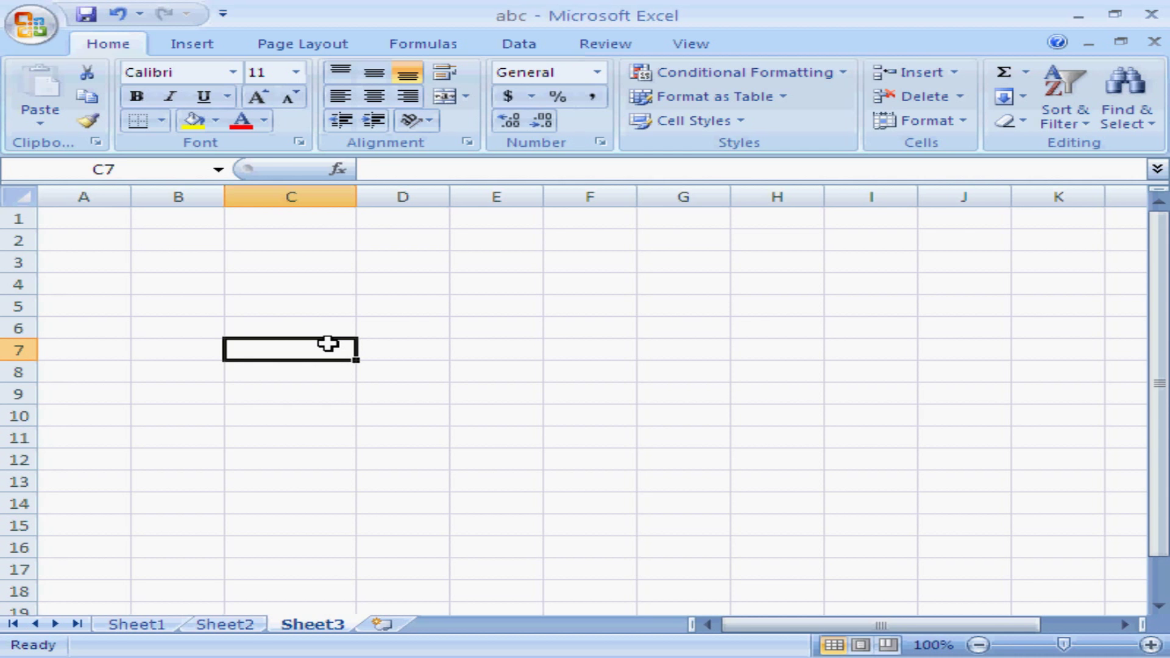
type("400")
key("Return")
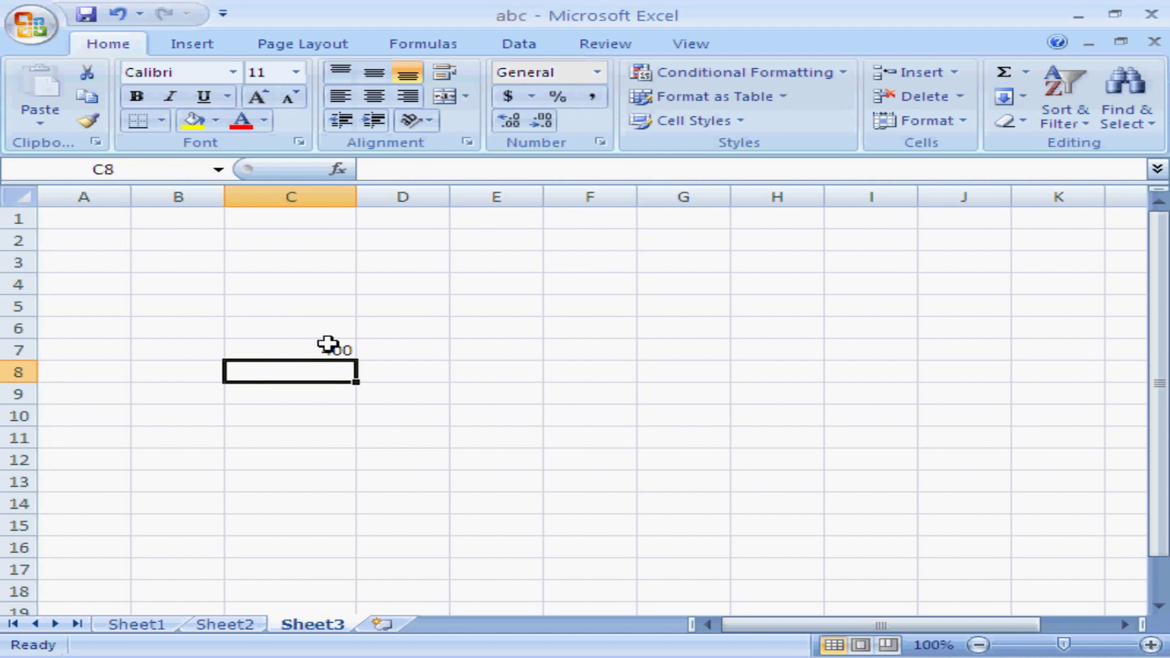
left_click(328, 345)
left_click(402, 357)
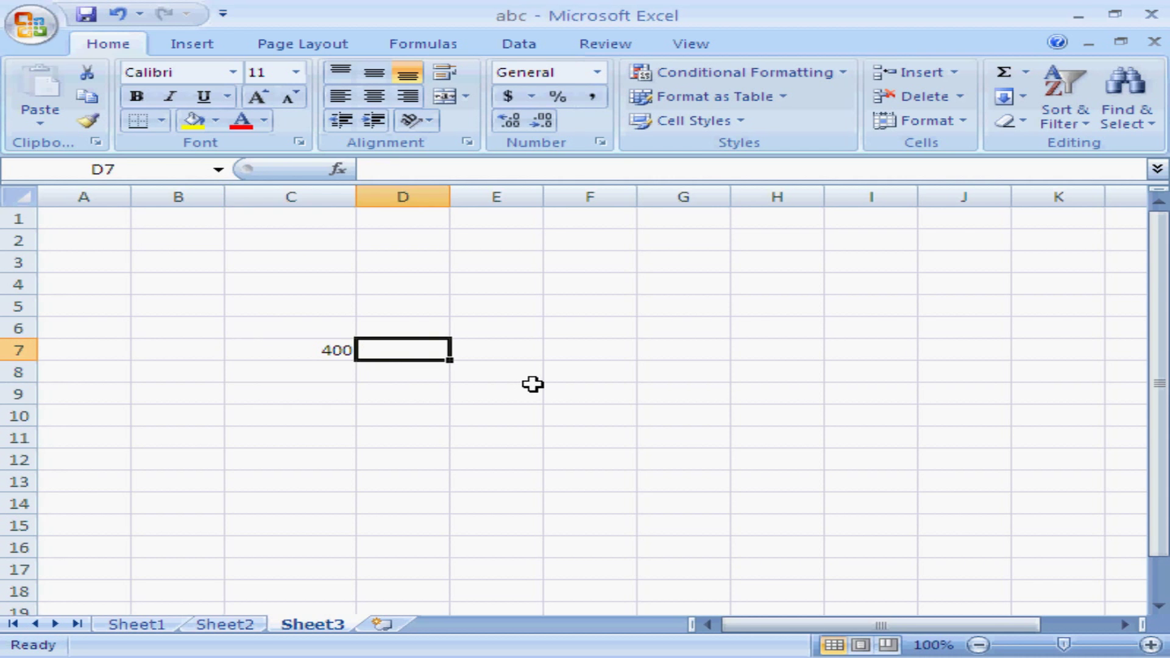
type("500")
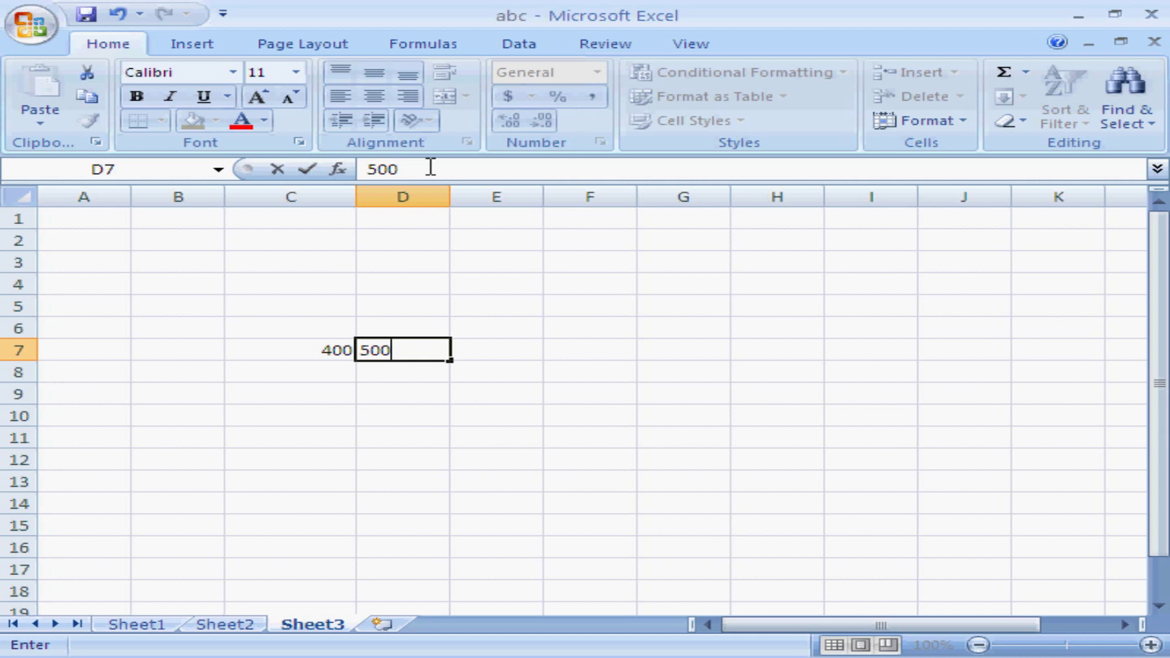
key("Return")
key("Up")
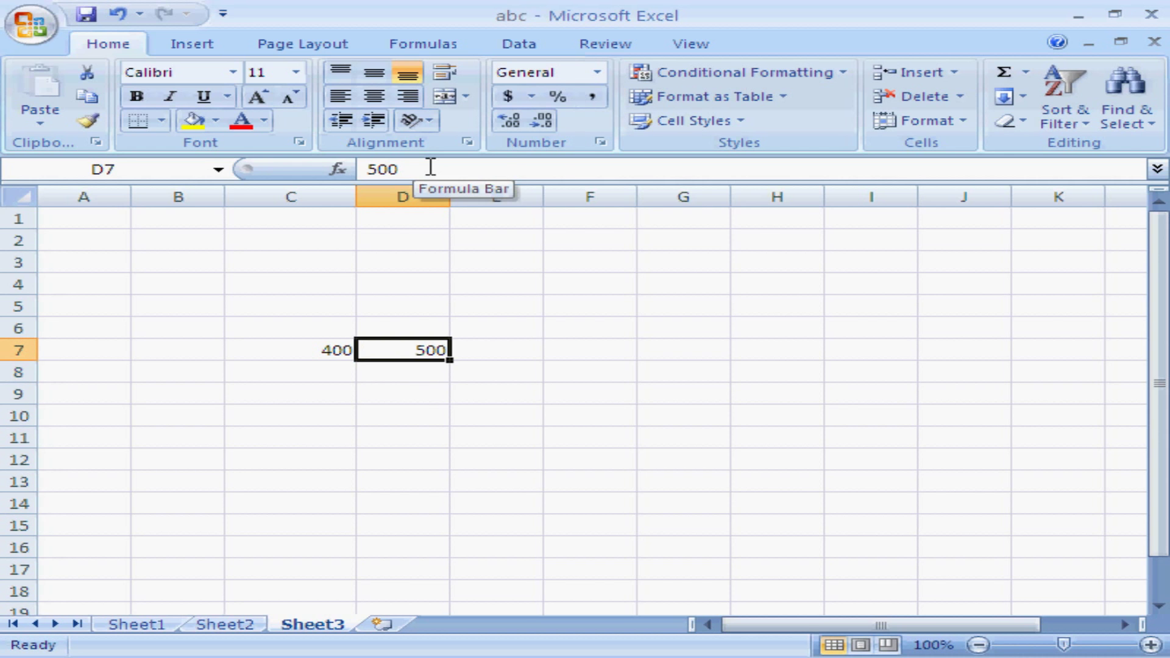
Clear the contents of cells D7 and C7
key("Delete")
key("Left")
key("Delete")
Enter 100 in cell A1 and 200 in cell A2
key("Up")
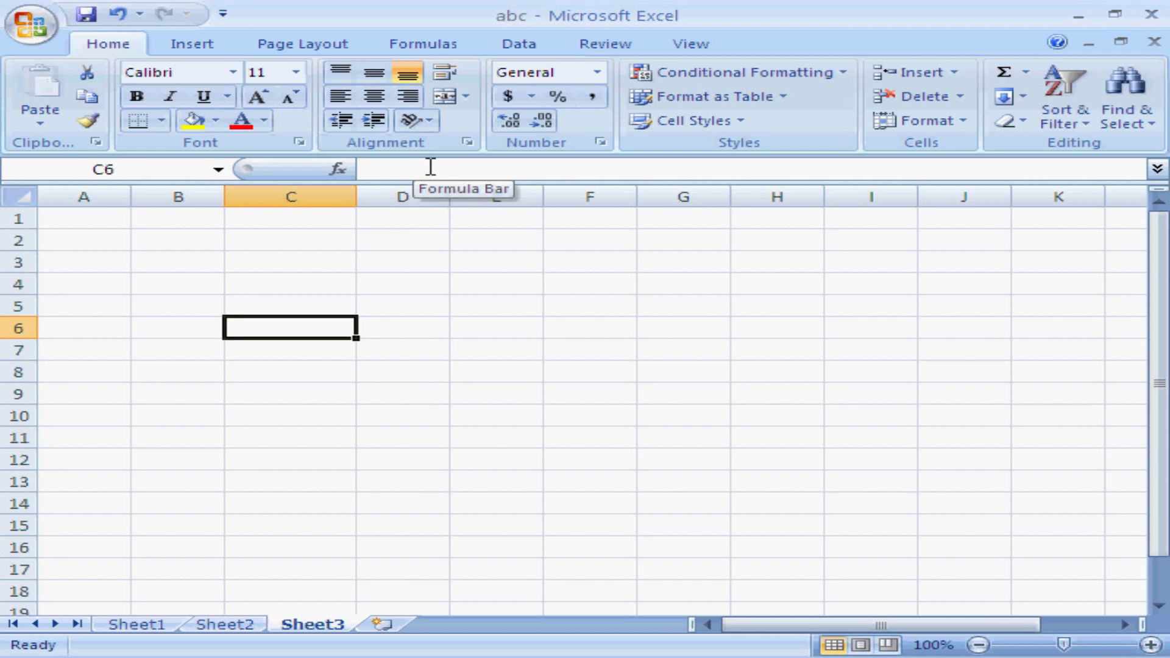
key("Up")
key("Up")
key("Up")
key("Up")
key("Up")
key("Left")
key("Left")
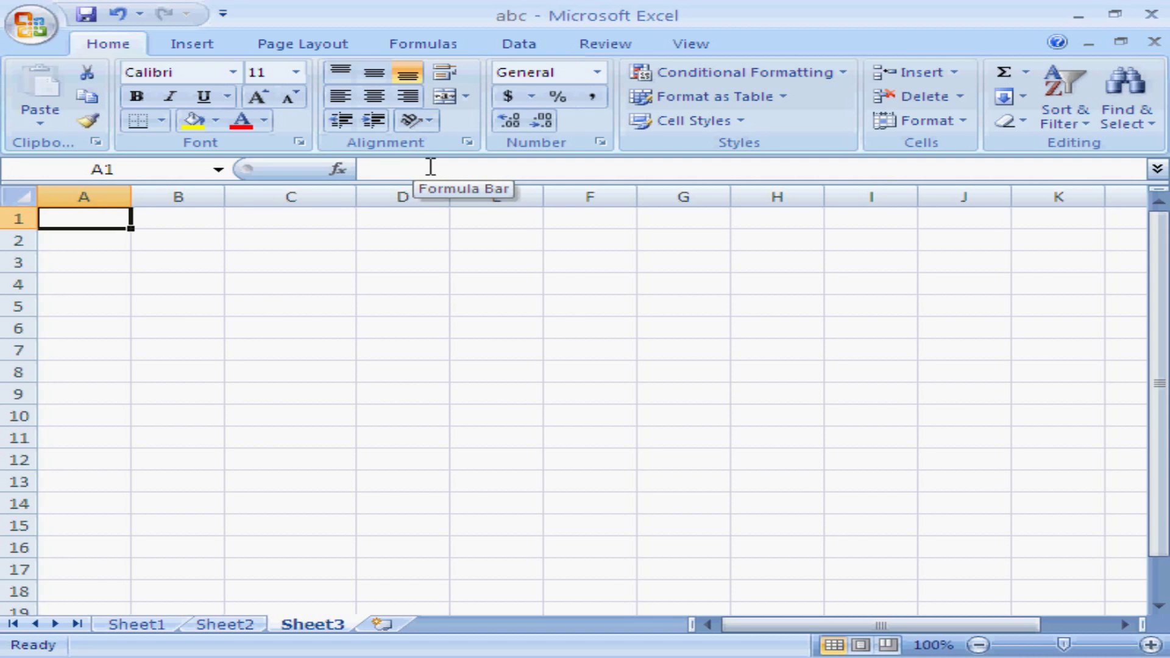
key("Down")
key("Up")
type("100")
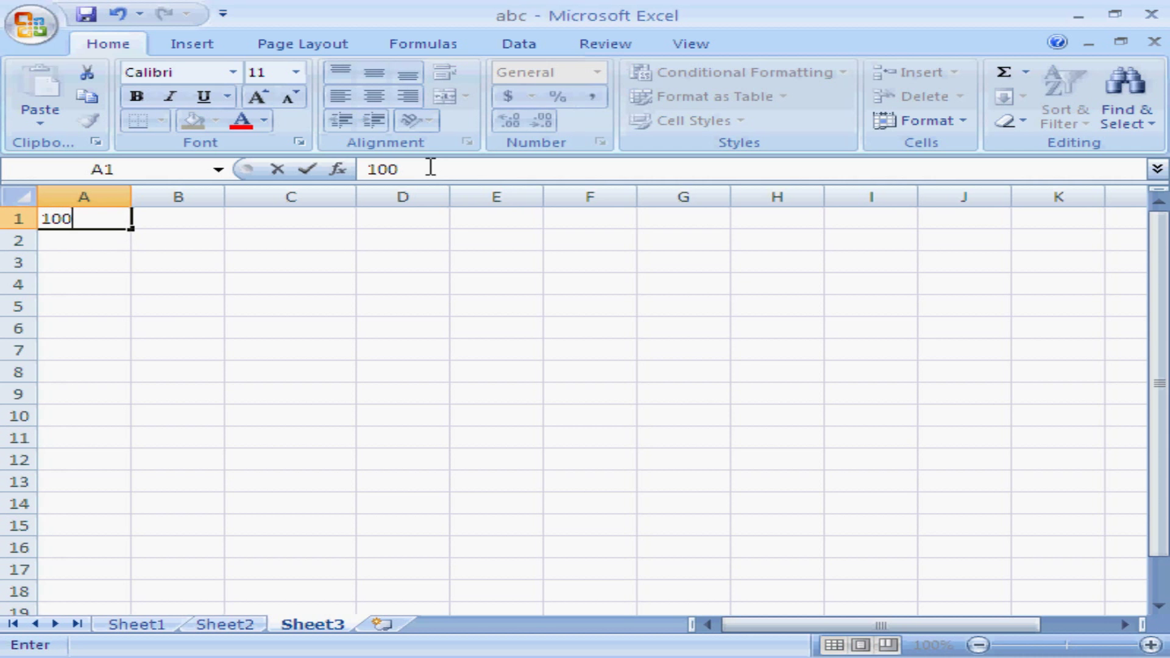
key("Return")
type("200")
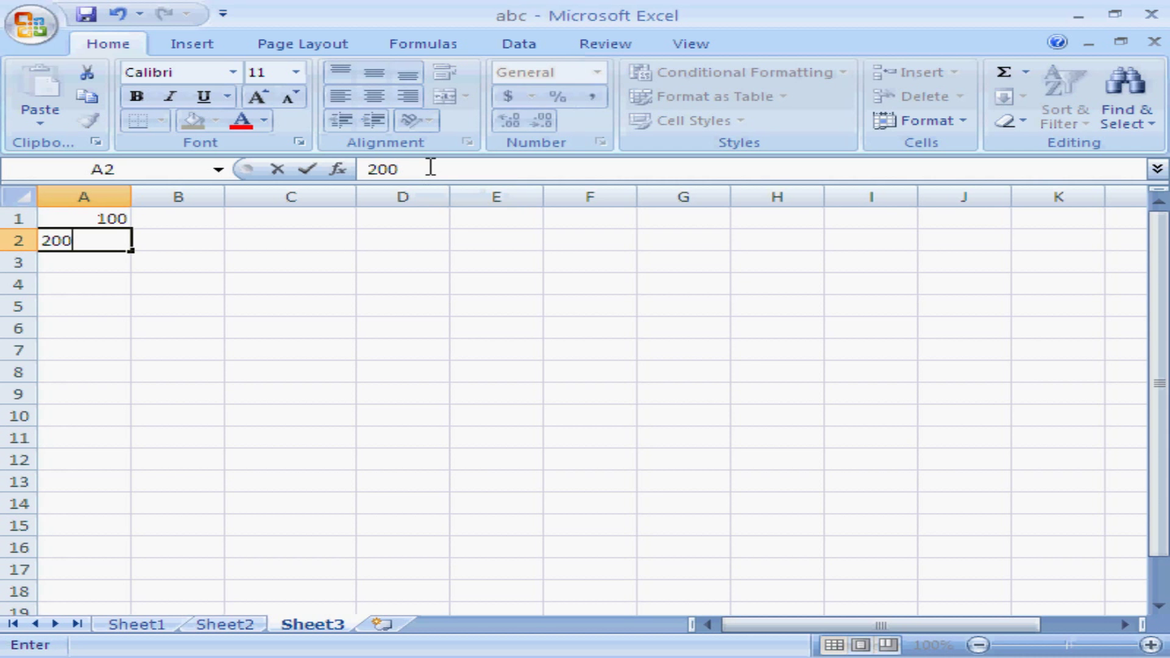
key("Return")
Enter 300 in cell B2, beside the value in A2
key("Right")
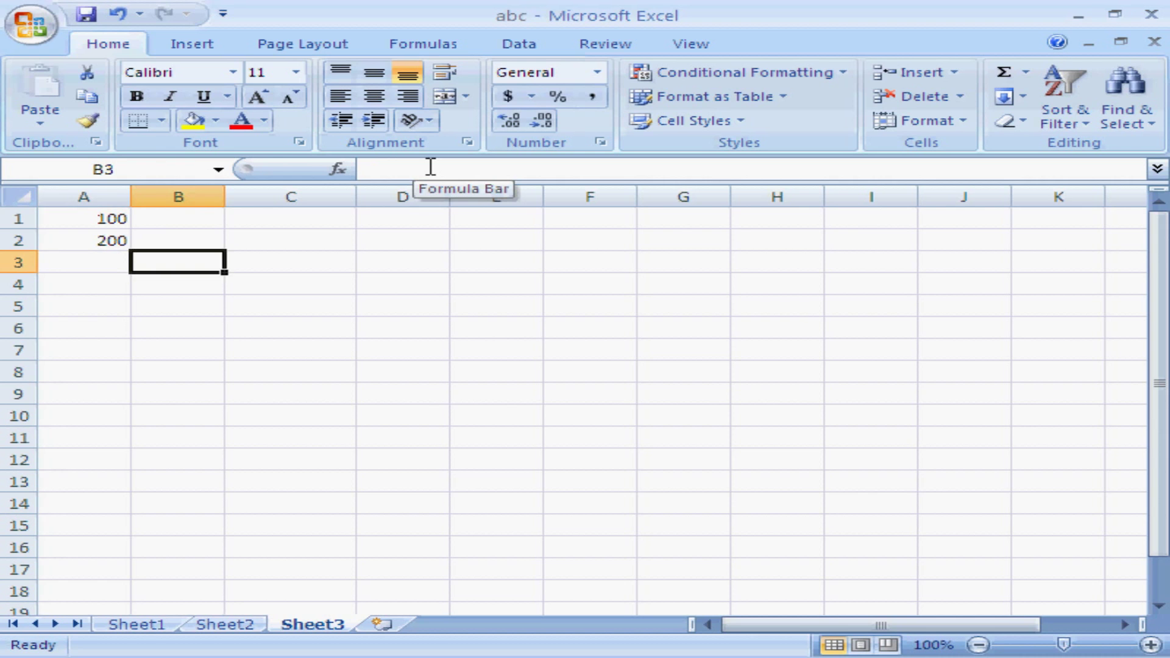
key("Up")
type("300")
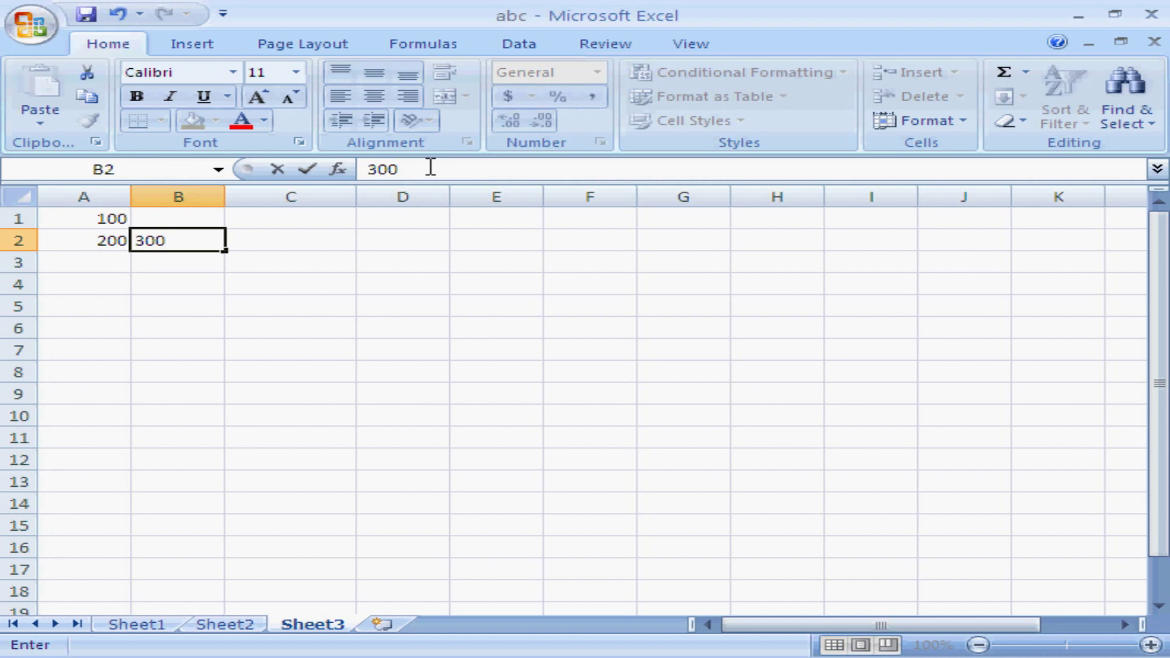
key("Return")
Enter the formula =4+5+6+9 in cell D3 and select the cell to review it
key("Right")
key("Right")
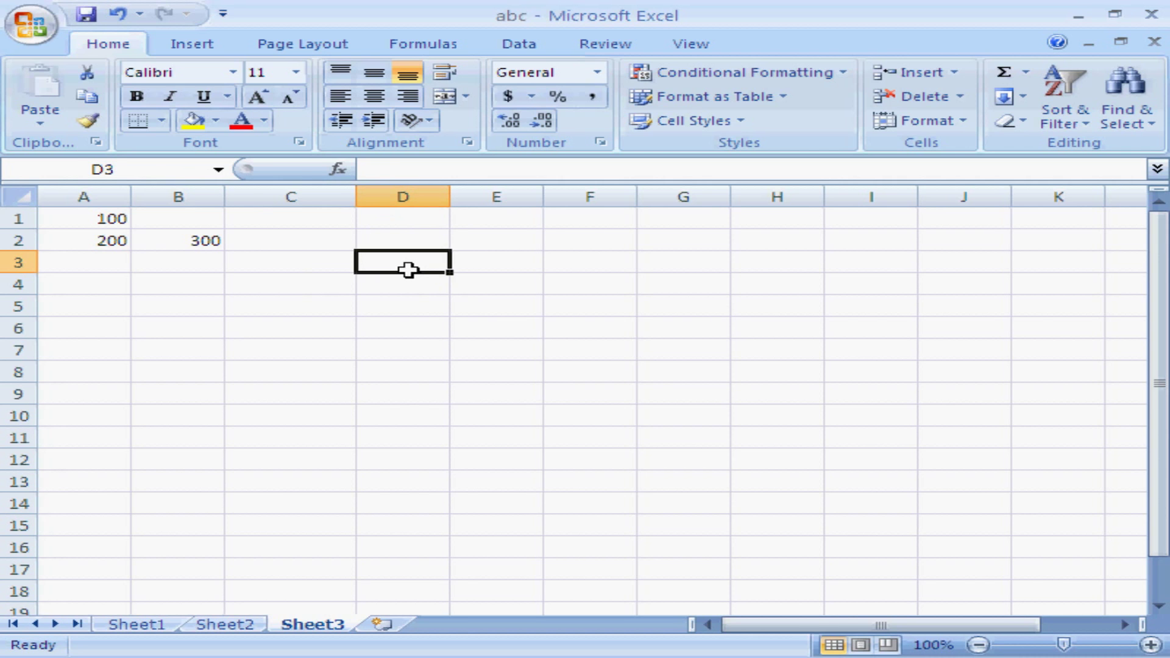
type("=4+")
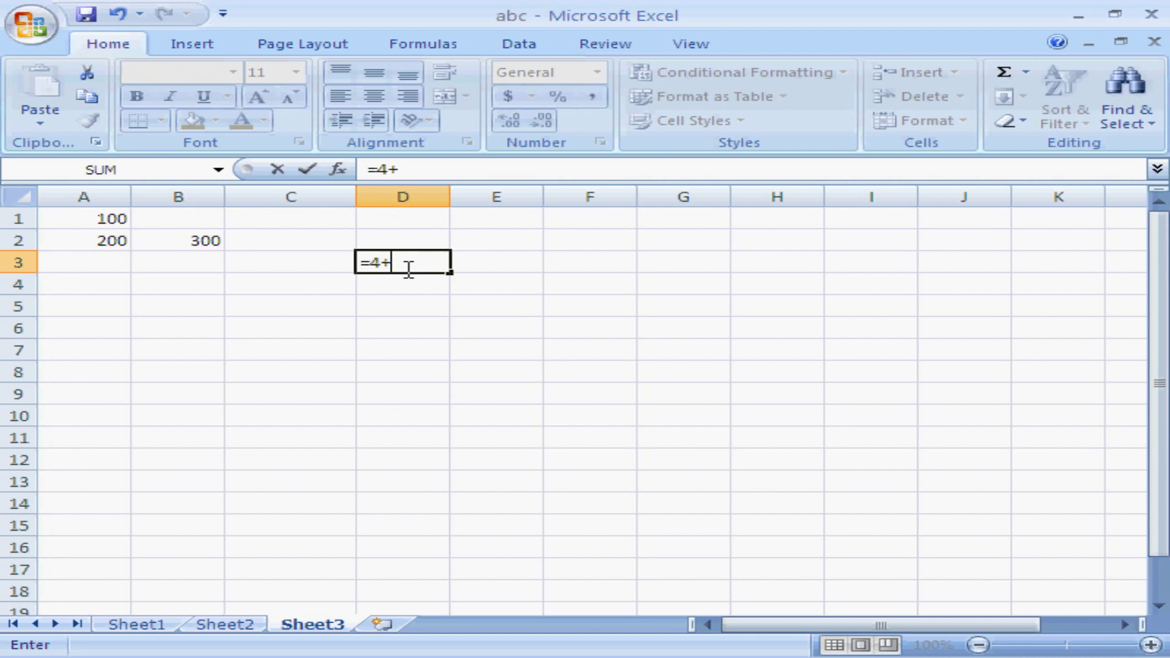
type("5+6+9")
key("Return")
left_click(409, 269)
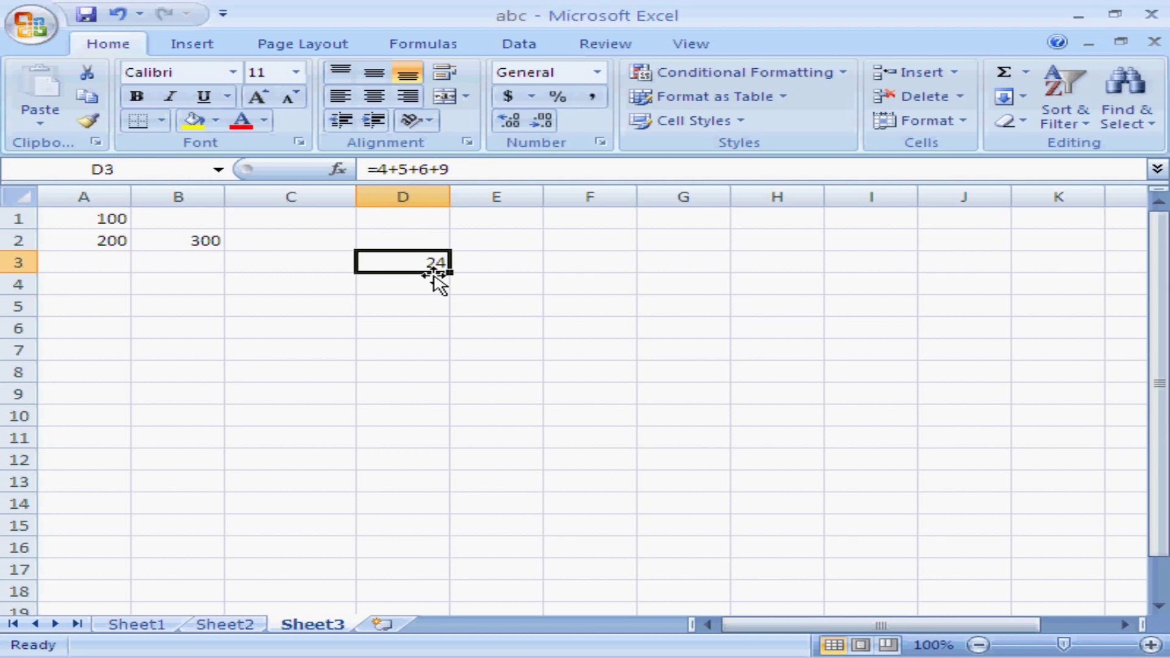
Replace the constant formula in cell D3 with the cell-reference formula =a1+a2+b2
key("Delete")
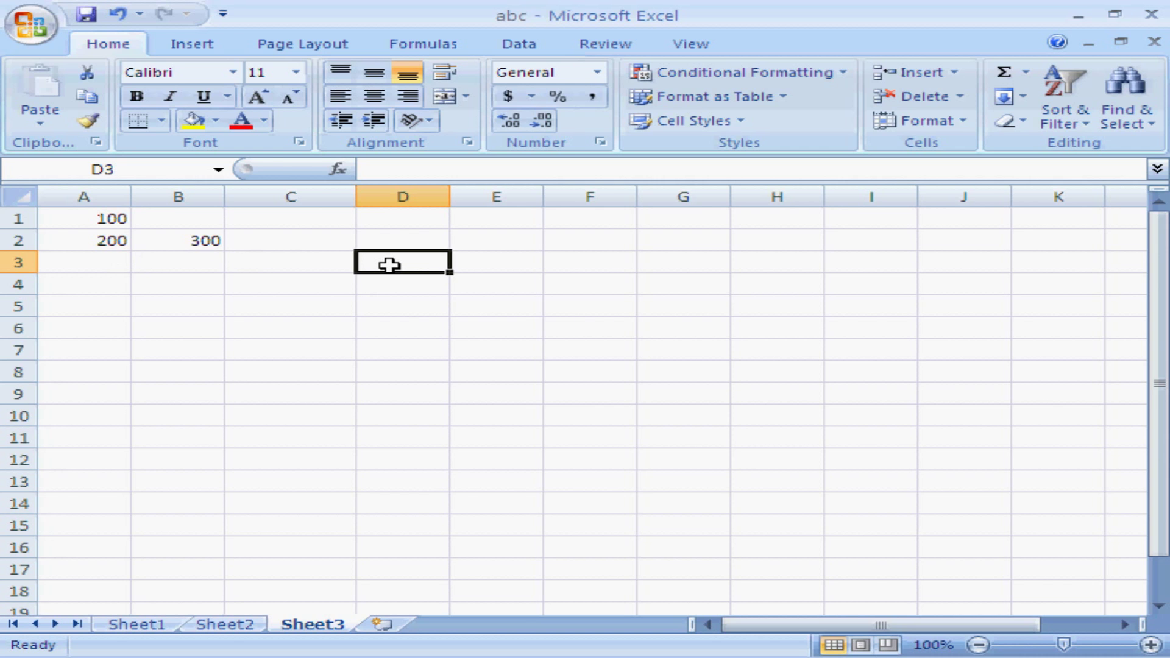
type("=")
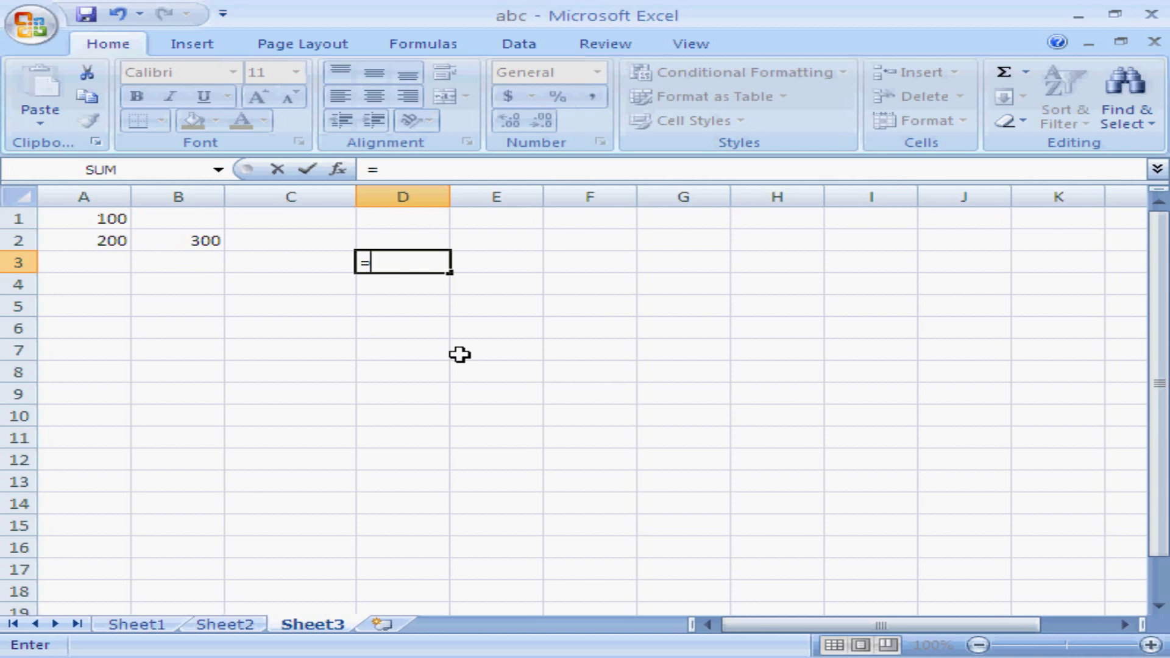
type("a1")
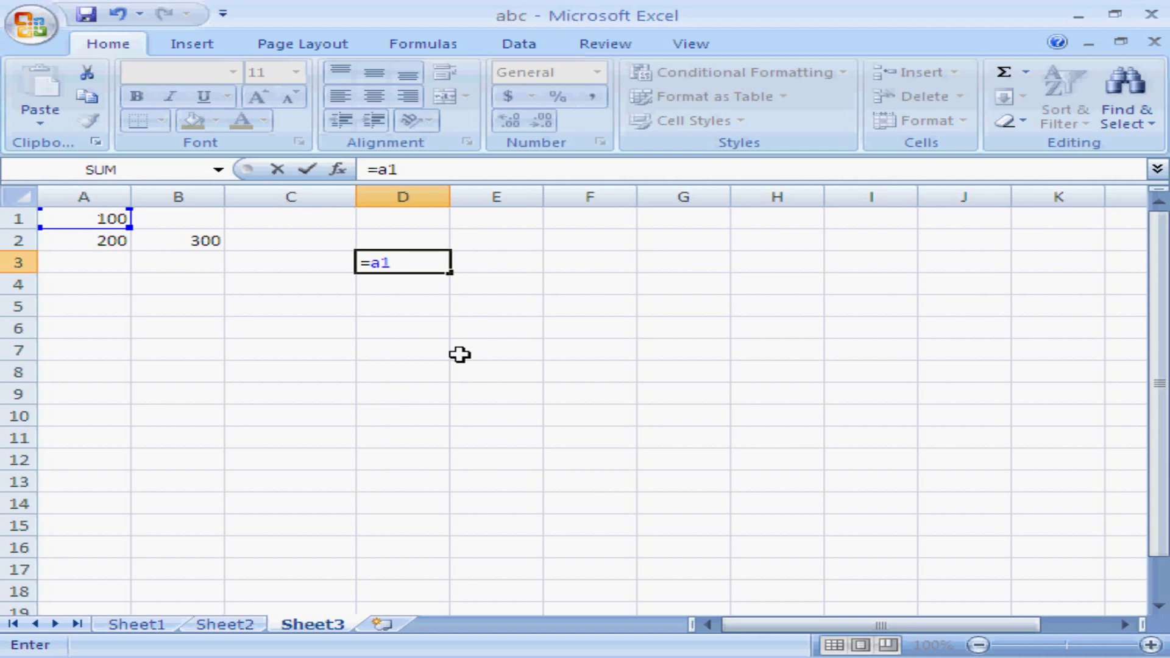
type("+a2")
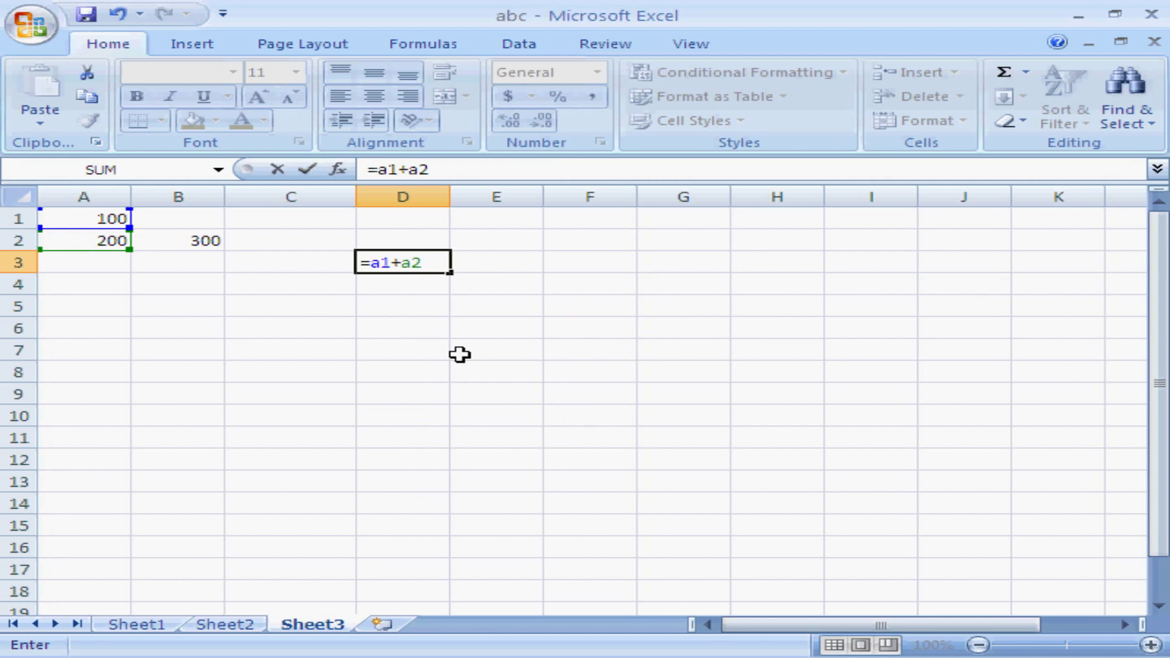
type("+")
type("b2")
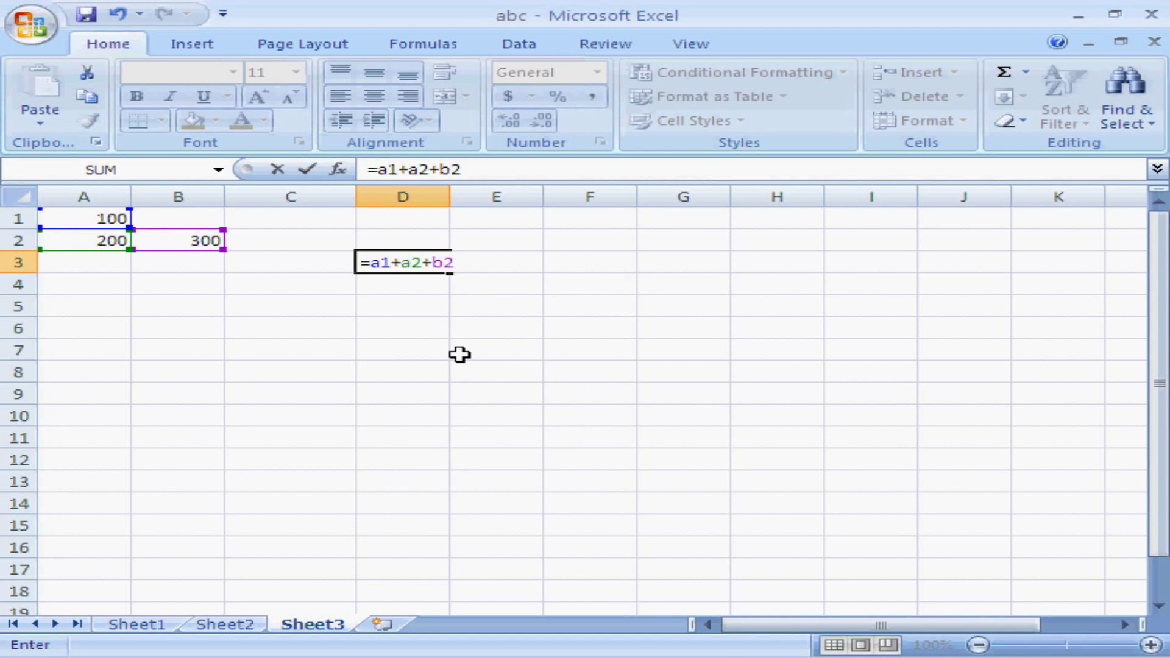
key("Return")
key("Up")
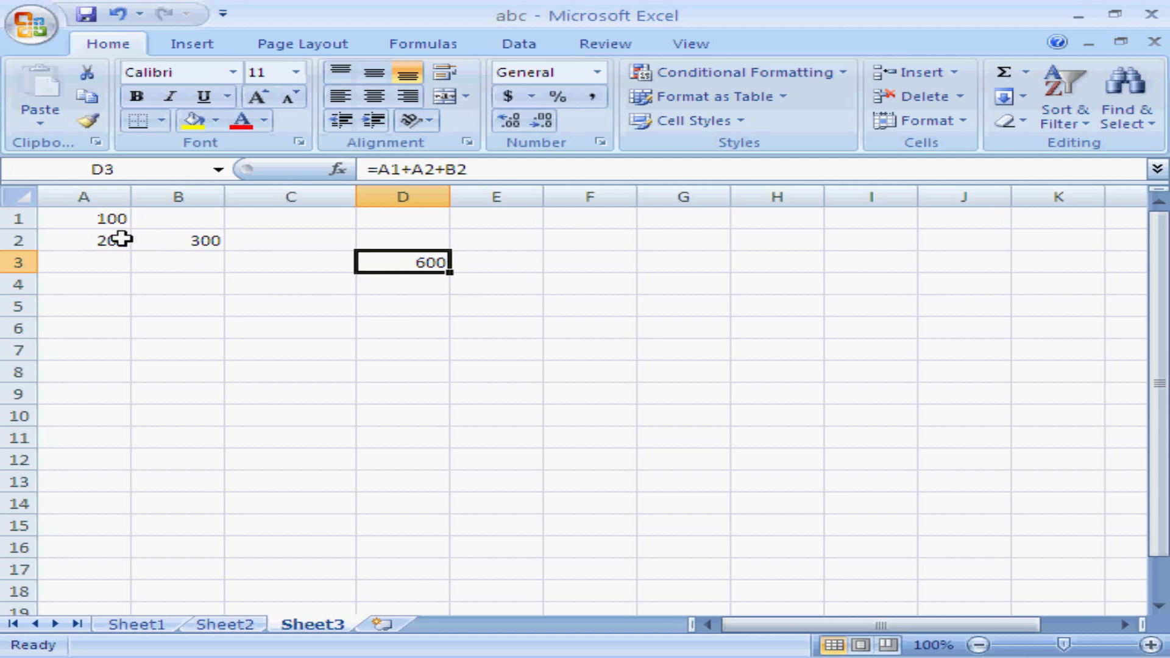
Change cell A1 to 500 and check the formula and recalculated total in cell D3
left_click(104, 221)
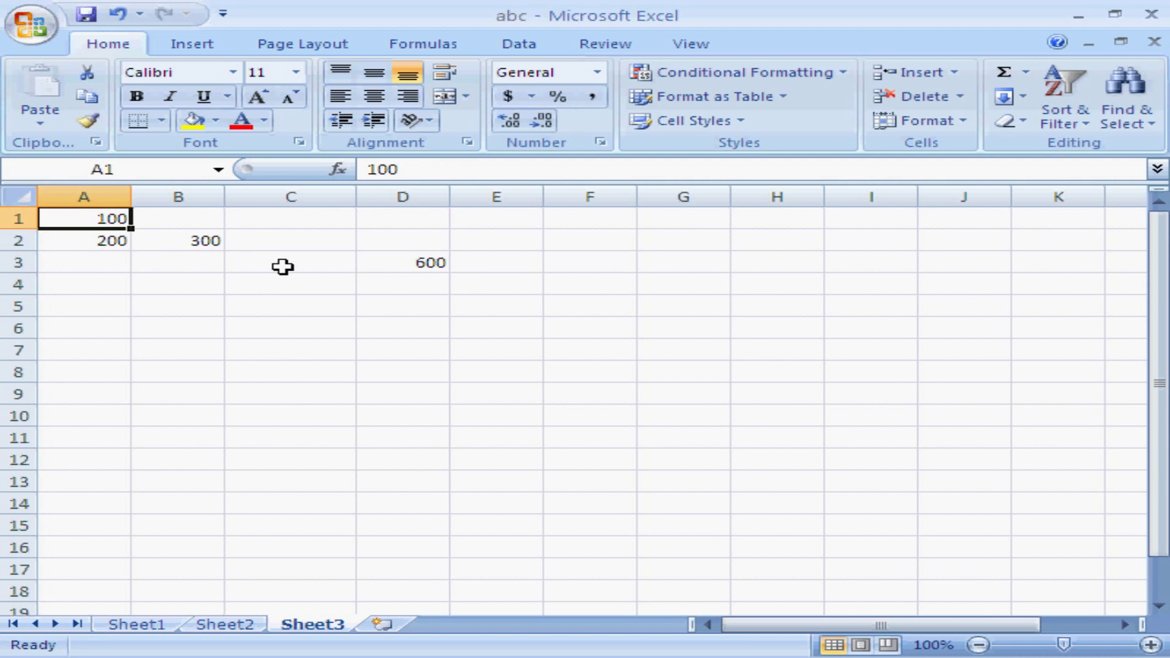
type("500")
key("Return")
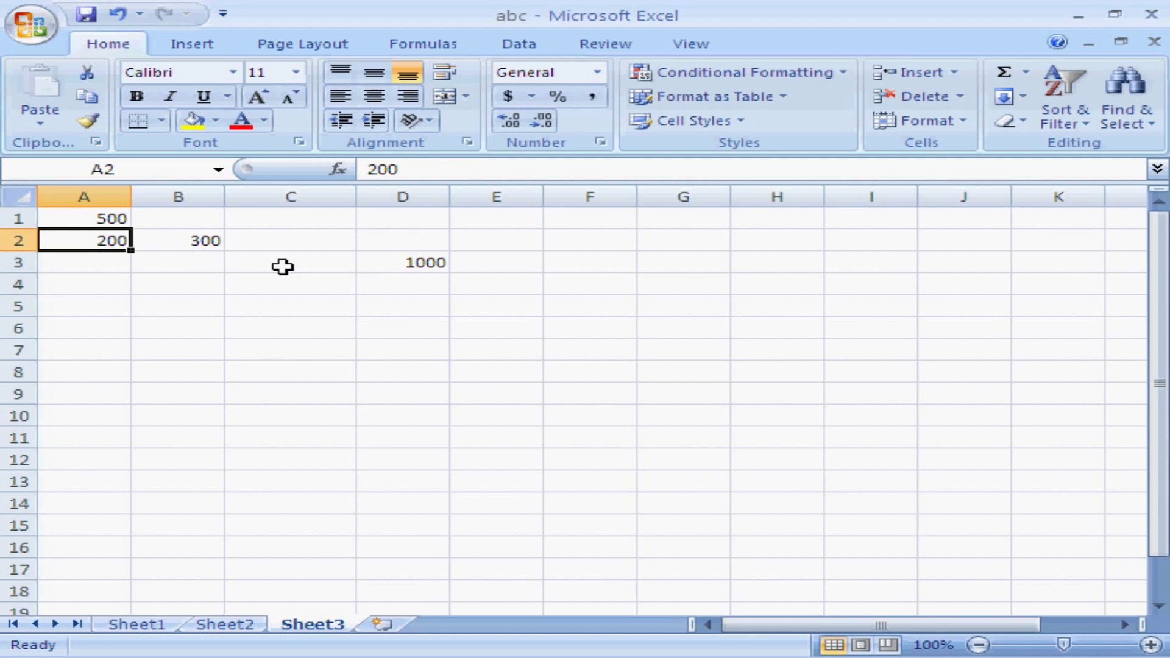
left_click(417, 270)
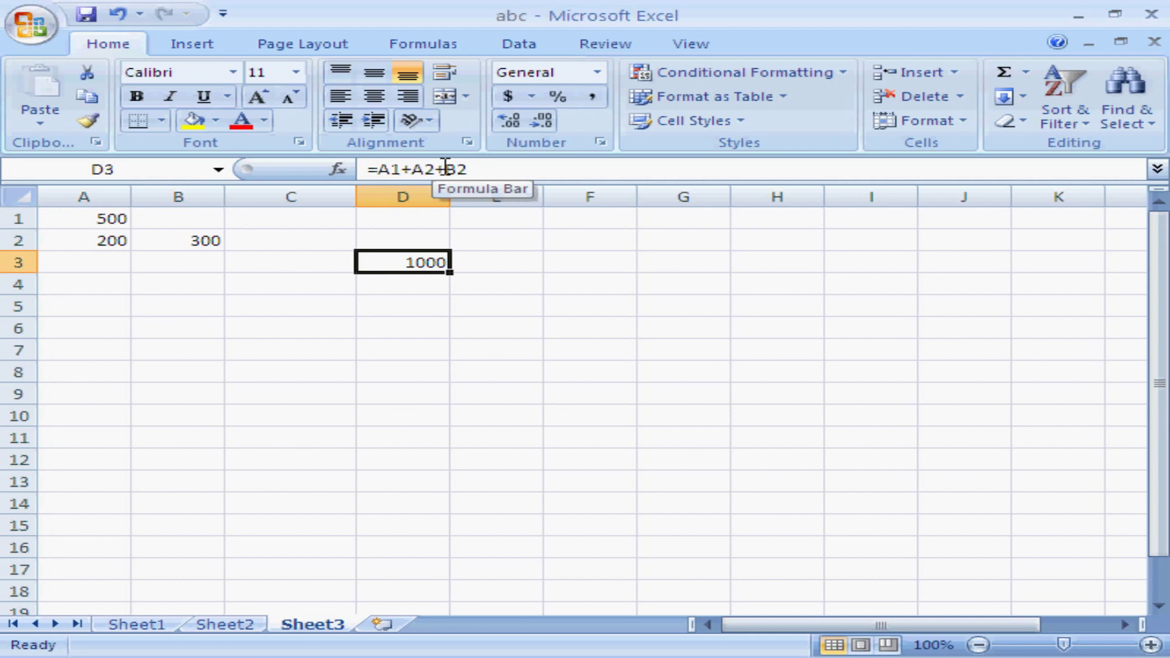
Change the value in cell A2 to 400
left_click(114, 245)
type("400")
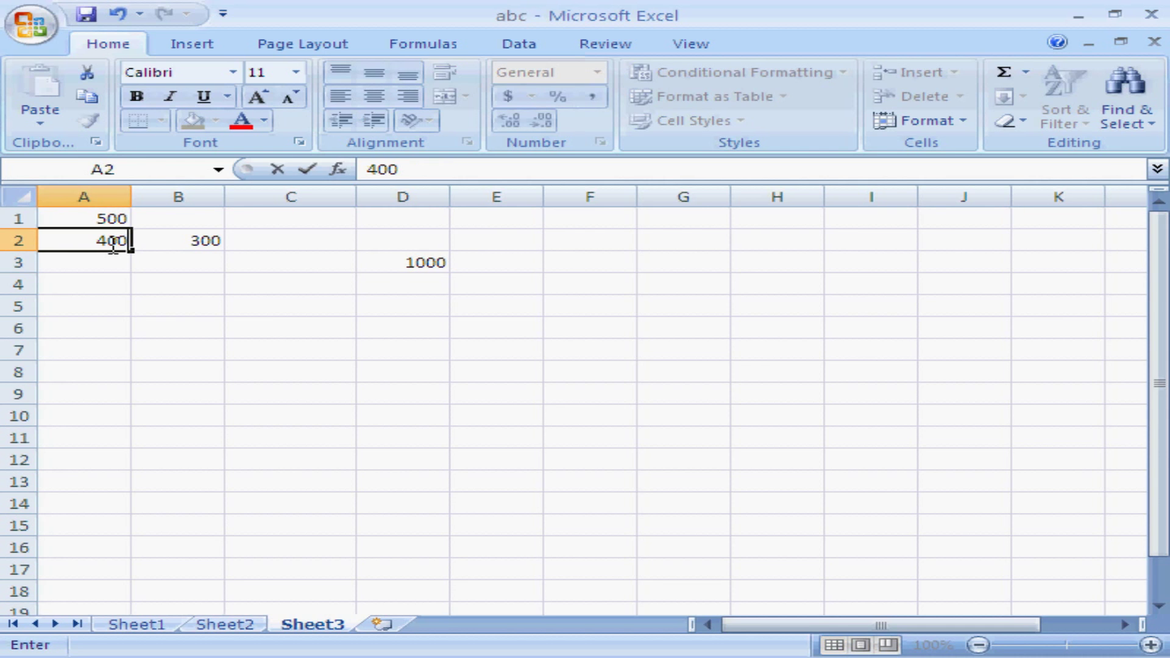
key("Return")
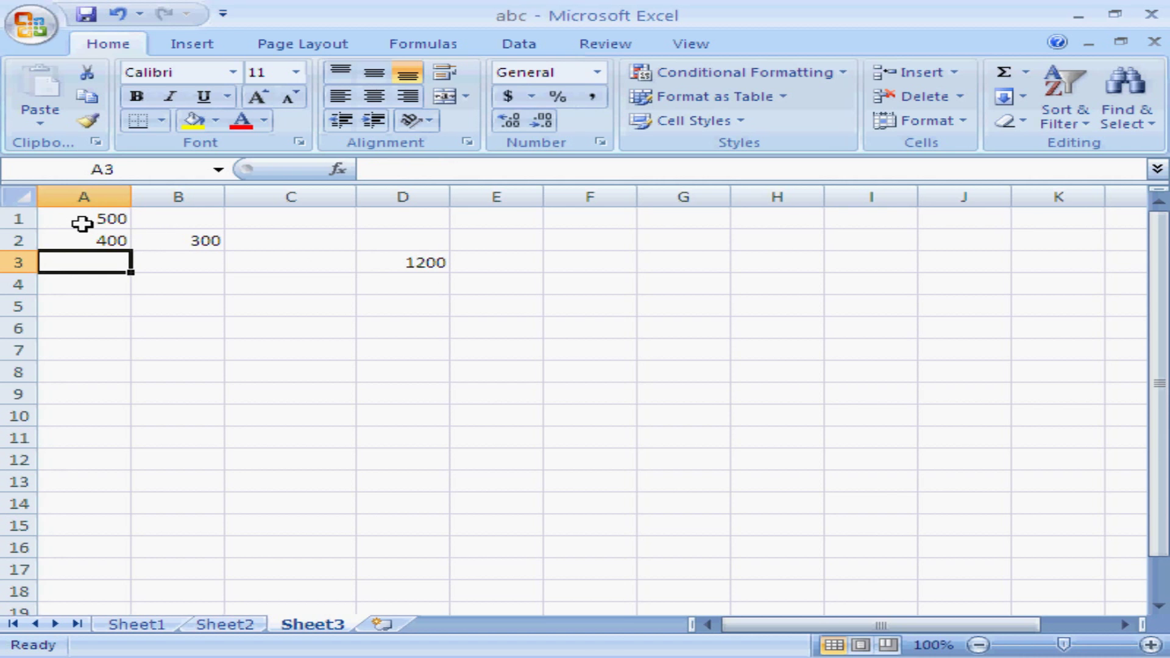
Clear the contents of the range A1:E4 and return to cell A1
left_click_drag(83, 222, 462, 276)
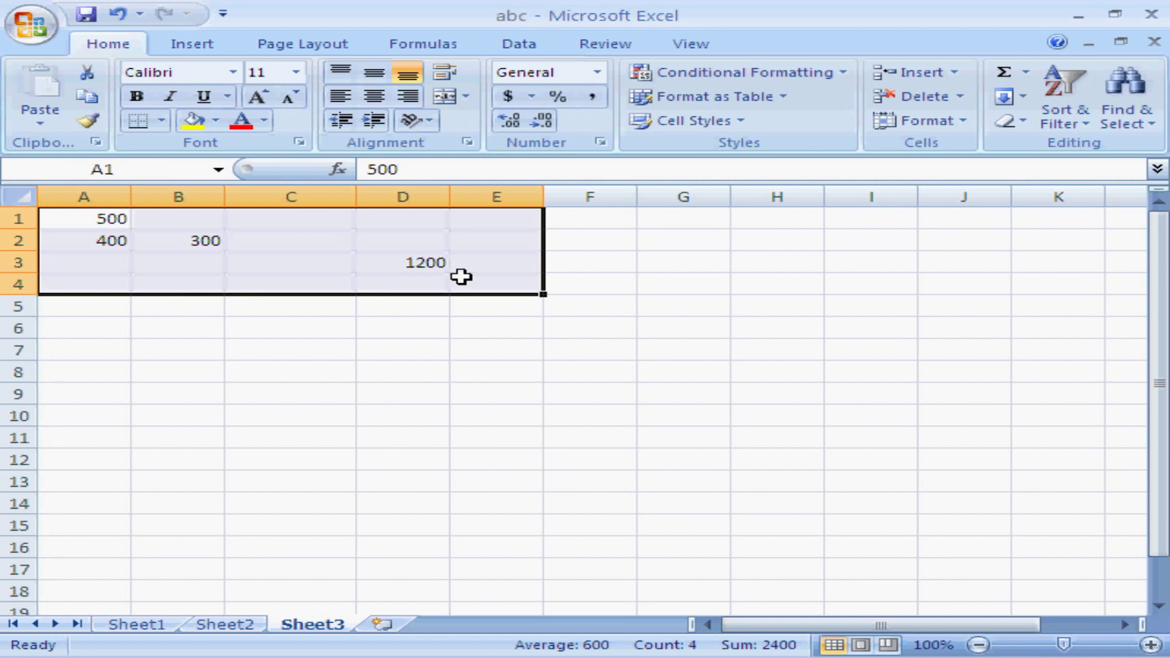
key("Delete")
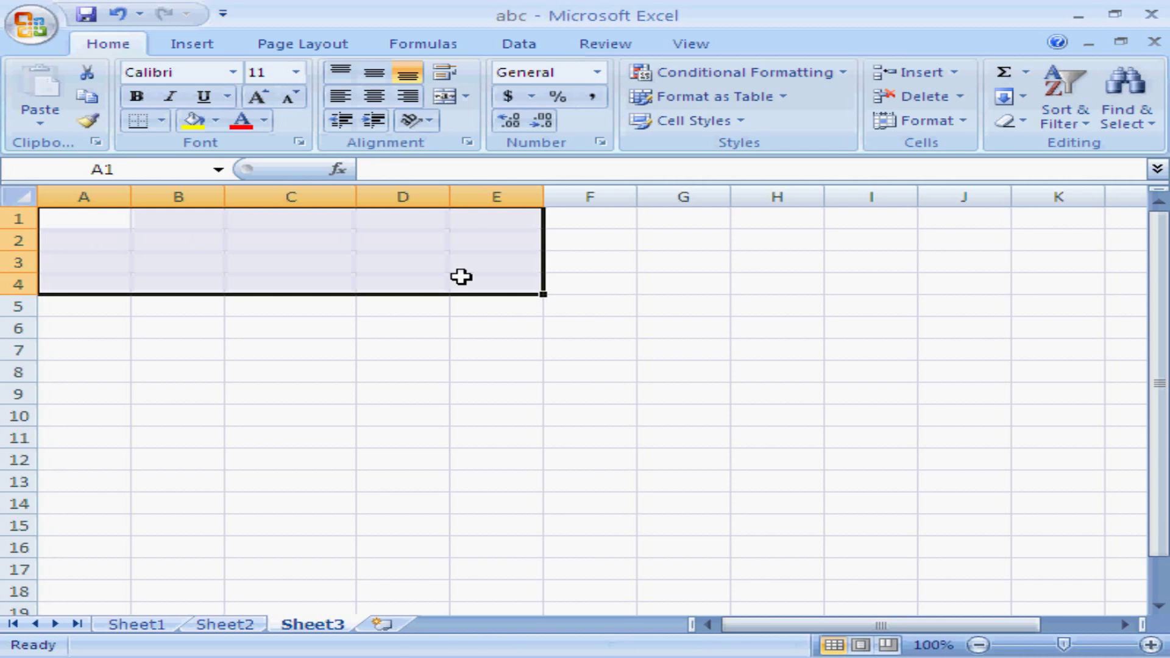
key("Return")
key("Up")
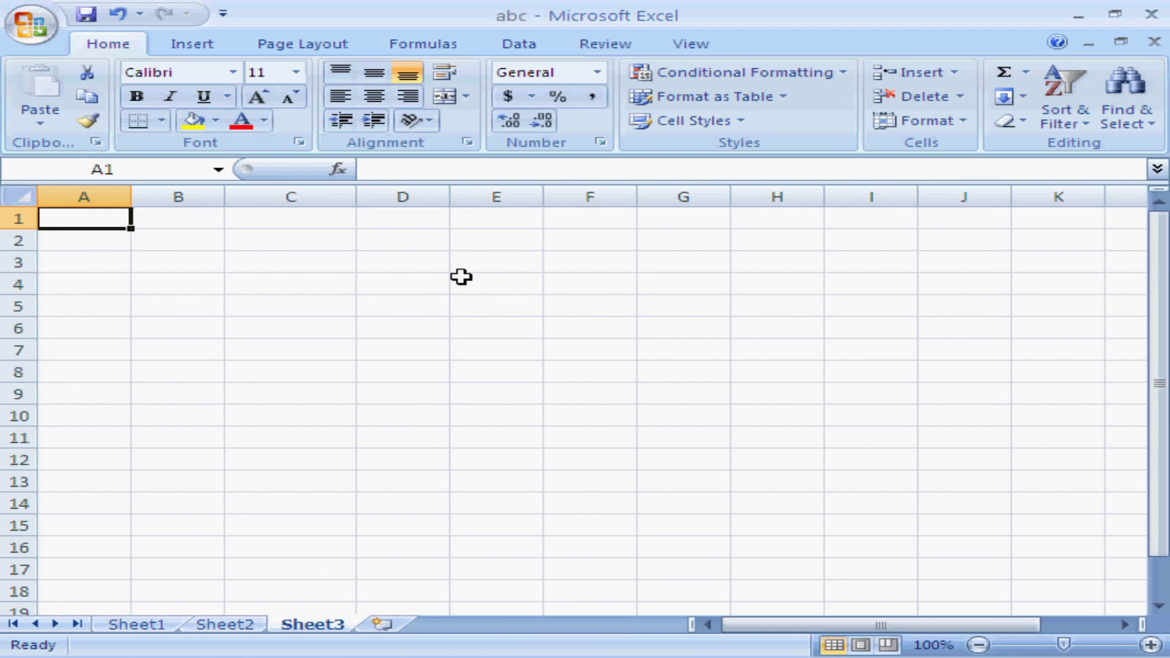
Enter 100 in cell A1 and autofill it down to row 12 and across to column F
type("100")
key("Return")
key("Up")
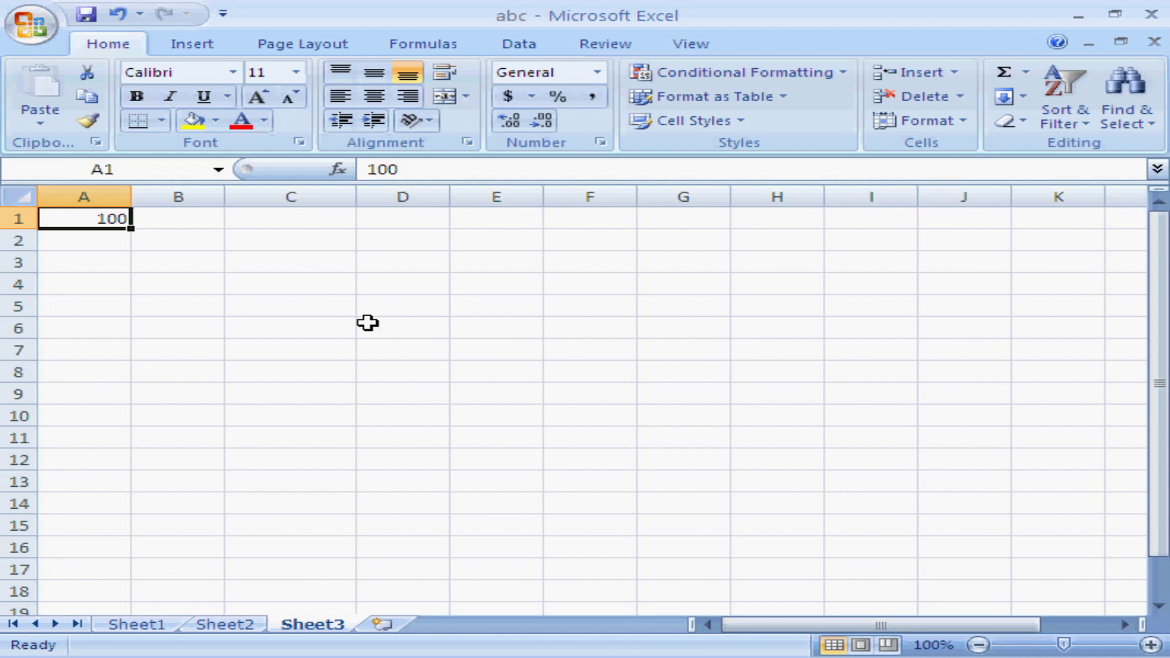
left_click(161, 270)
left_click(110, 219)
left_click_drag(133, 229, 130, 463)
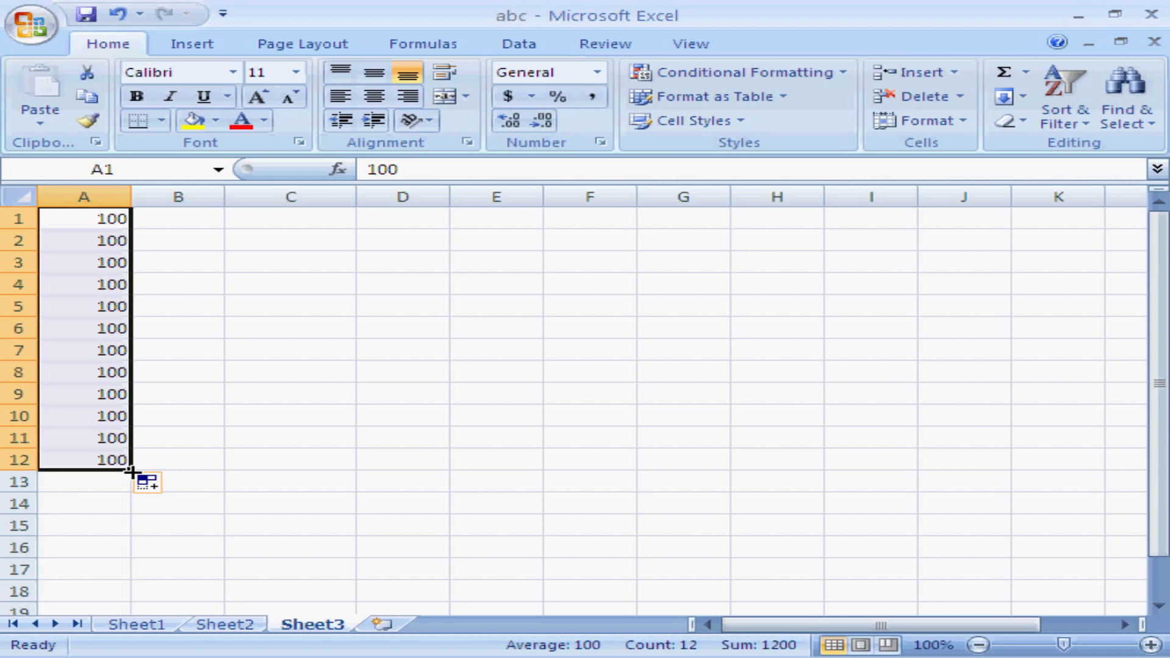
left_click_drag(131, 471, 648, 490)
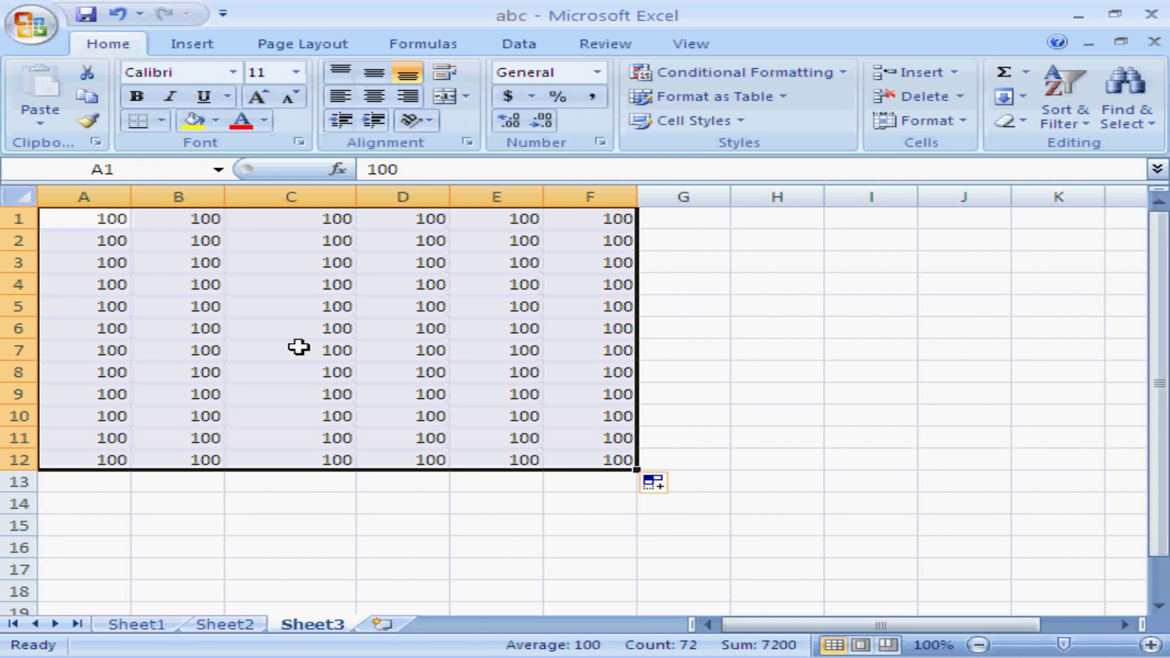
Clear the filled range A1:F12 and return to cell A1
key("Delete")
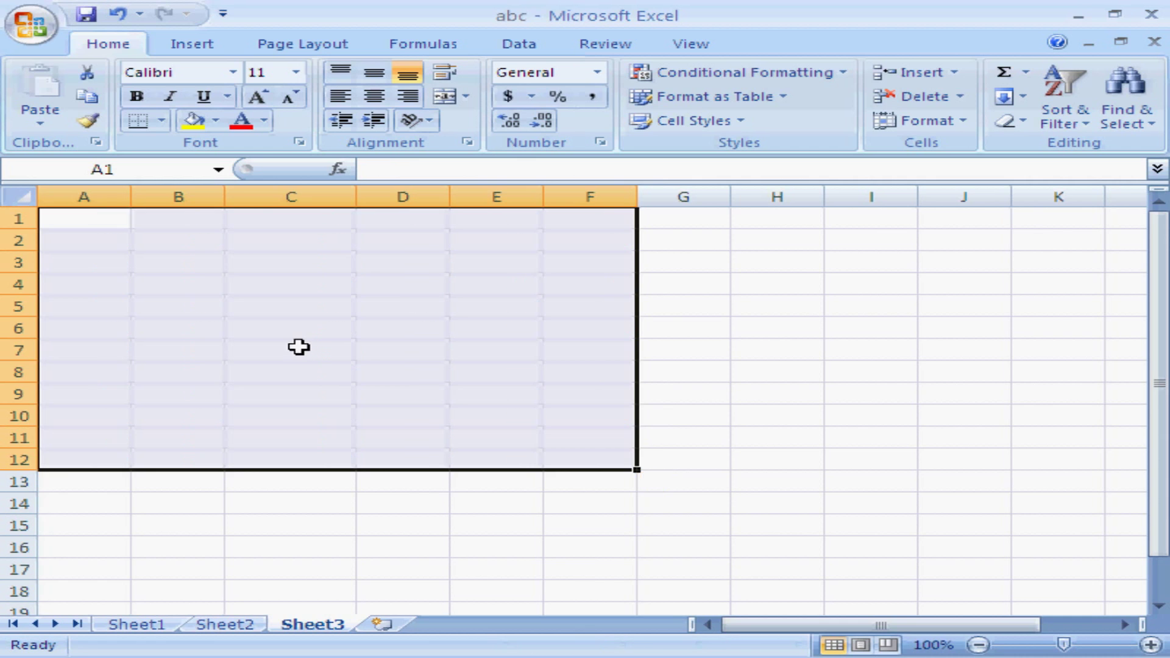
key("ctrl+Home")
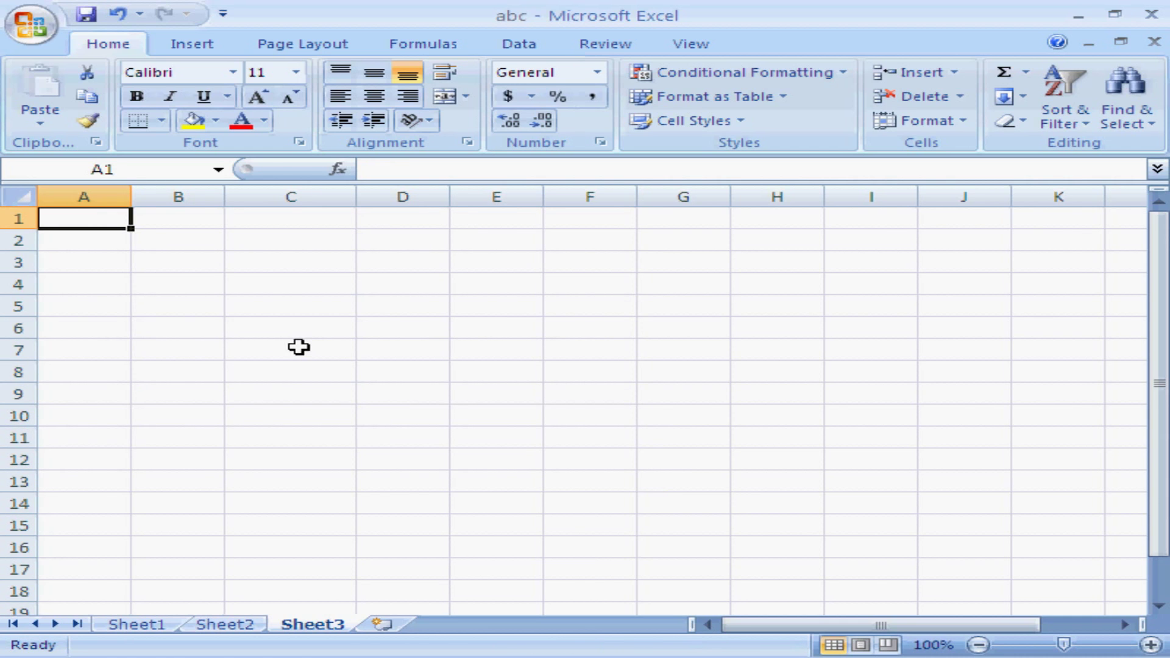
Enter 1 in cell A1 and 2 in cell A2, returning to cell A1
type("1")
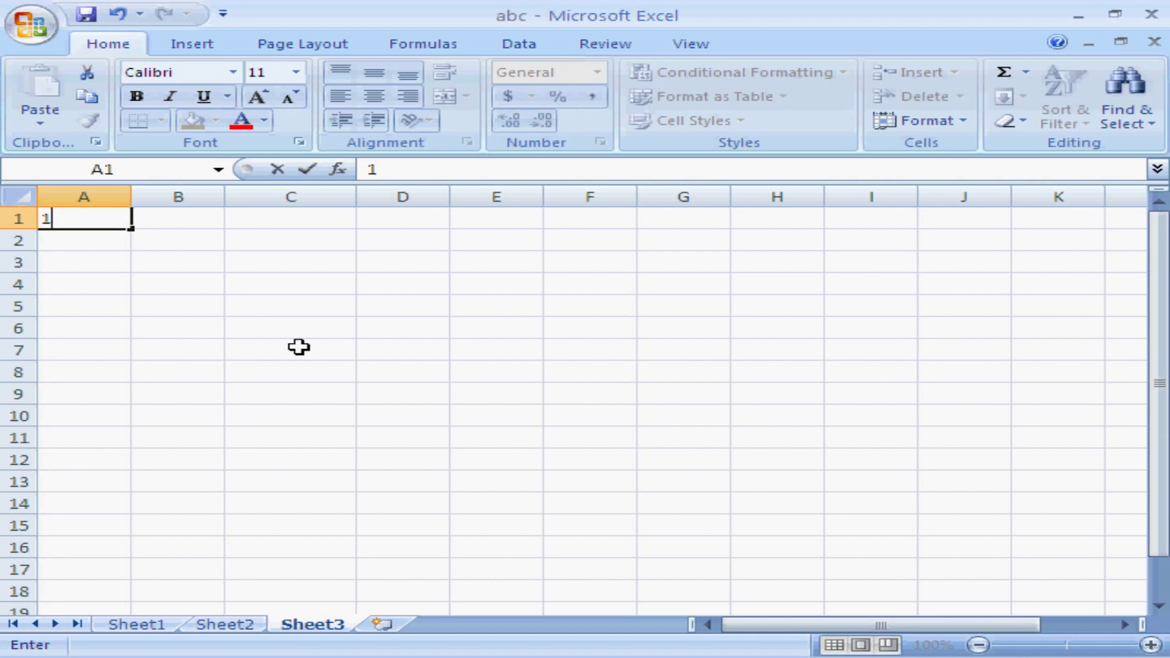
key("Return")
type("2")
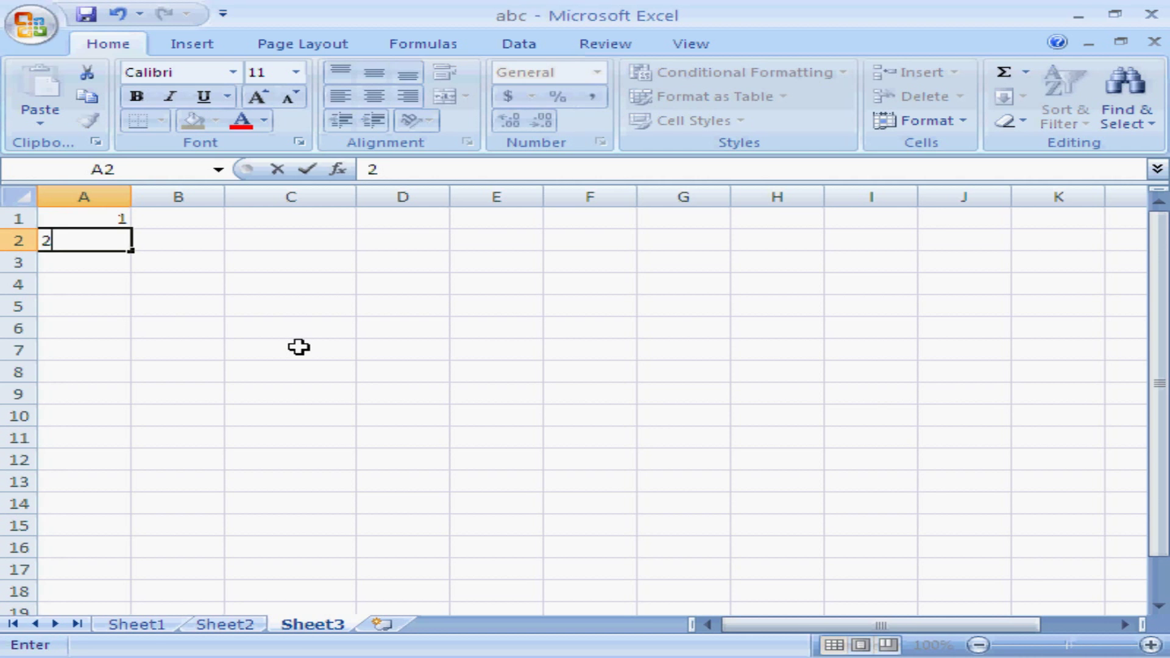
key("Return")
key("Up")
key("Up")
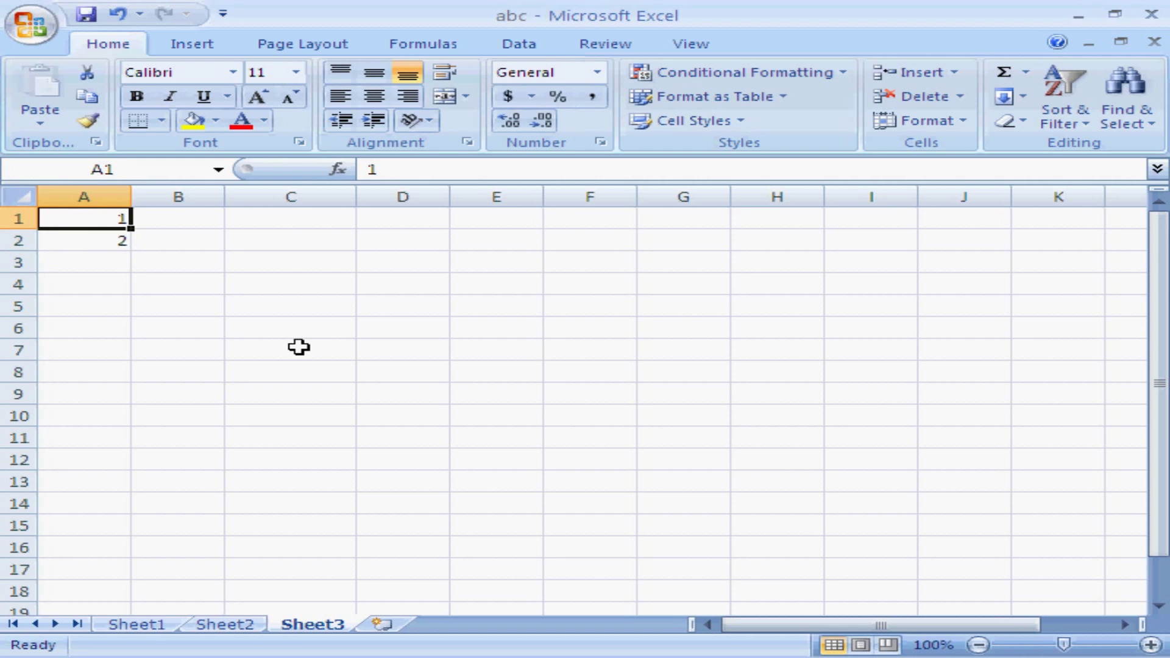
left_click(156, 246)
left_click(98, 220)
left_click(101, 246)
left_click(96, 217)
left_click(93, 244)
left_click(96, 219)
left_click(105, 242)
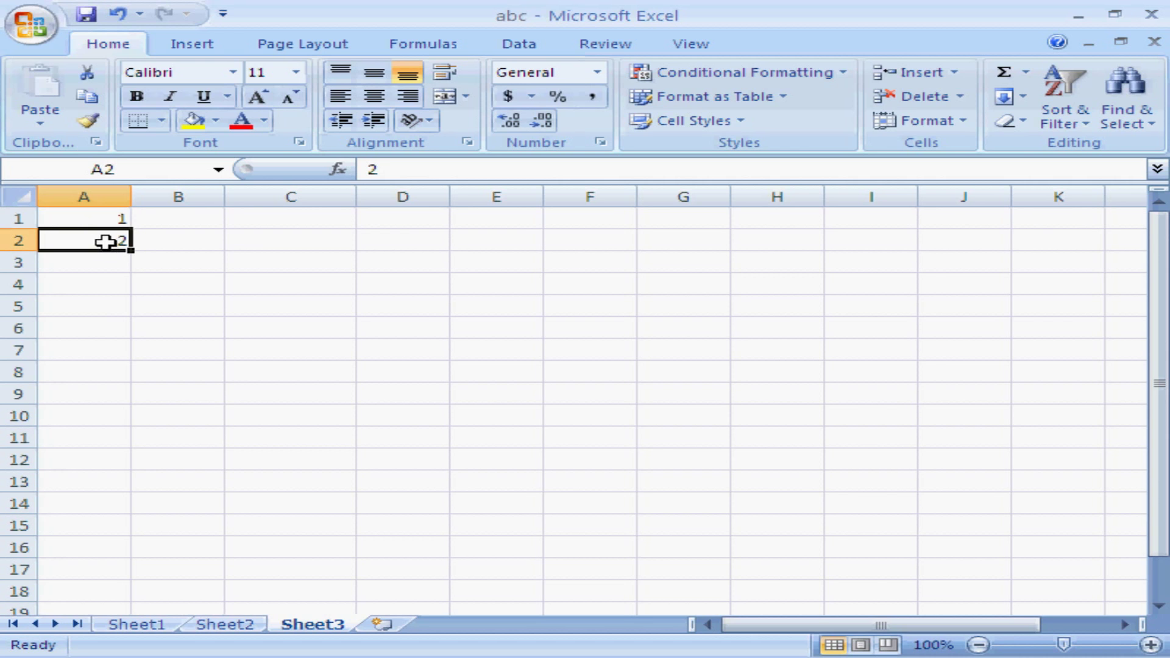
Autofill the number series from A1:A2 down to row 13 and clear the filled range
left_click(95, 217)
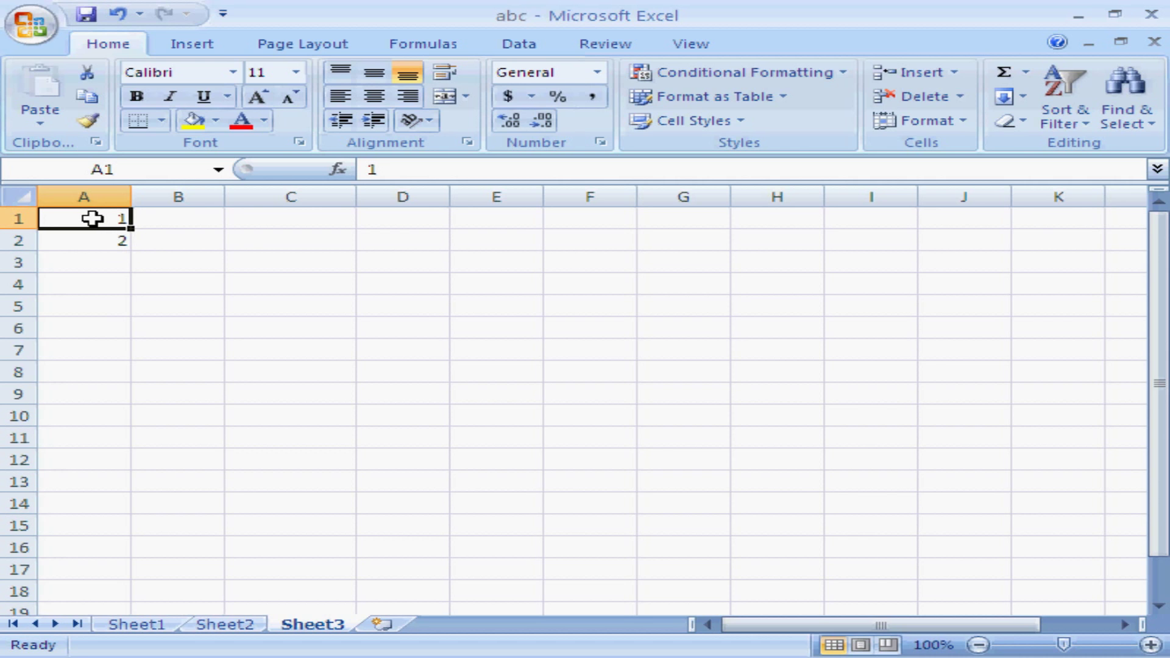
left_click_drag(93, 219, 92, 231)
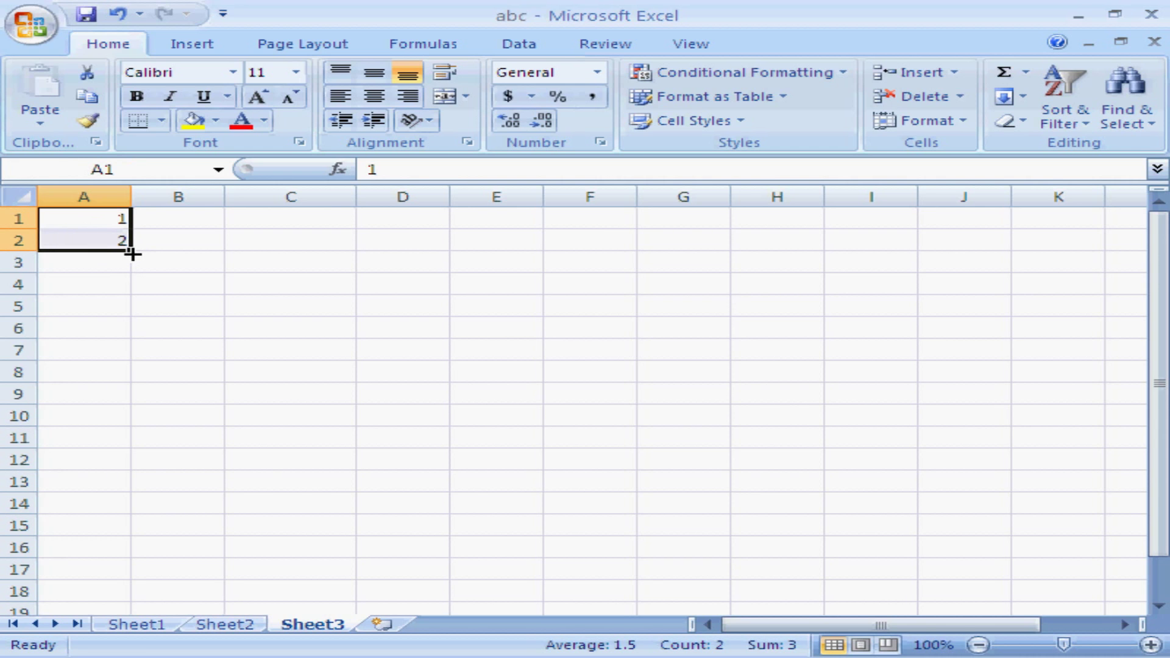
left_click_drag(129, 250, 128, 490)
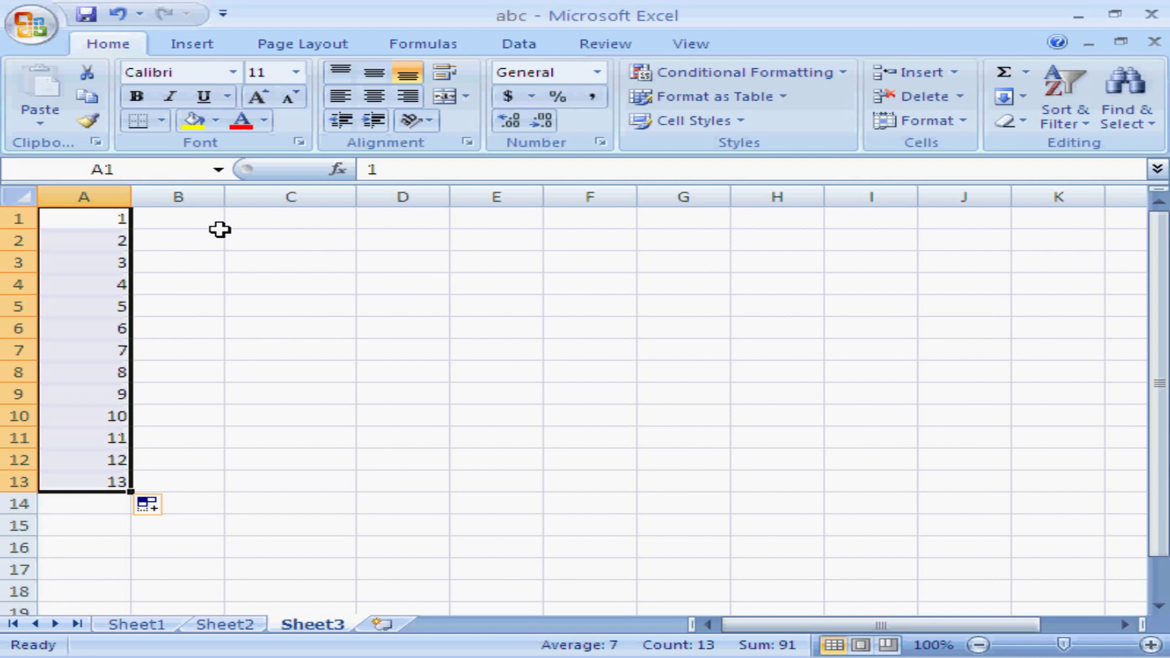
key("Delete")
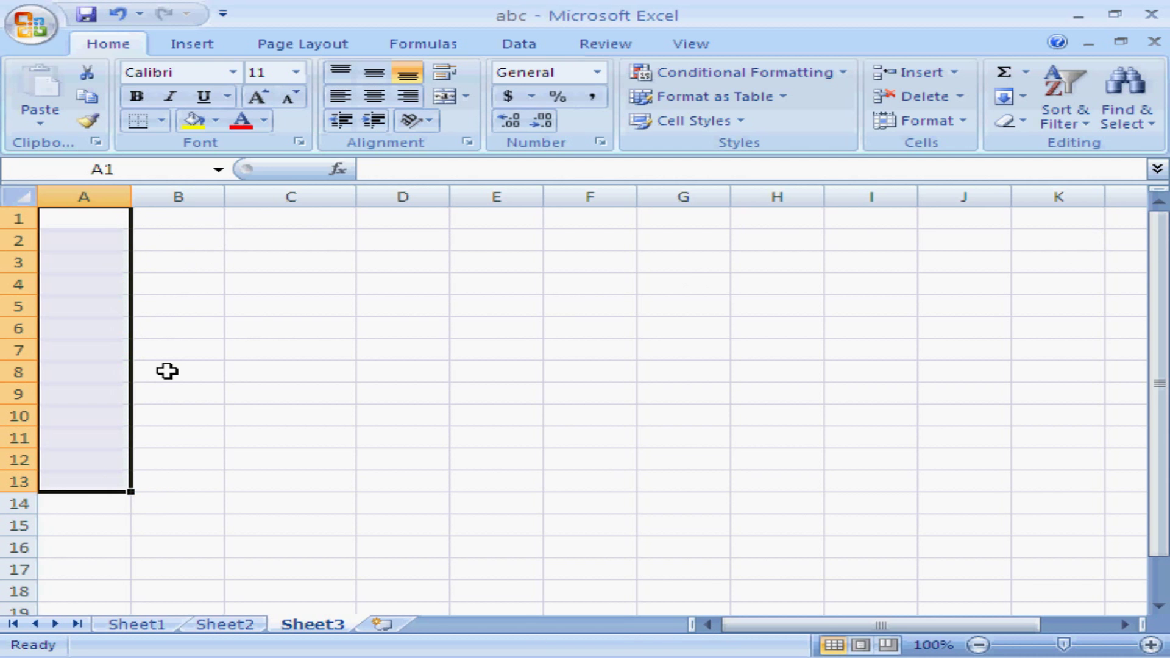
Enter 100 in cell B1 and 200 in cell C1, and autofill the series across to column I
key("Right")
type("100")
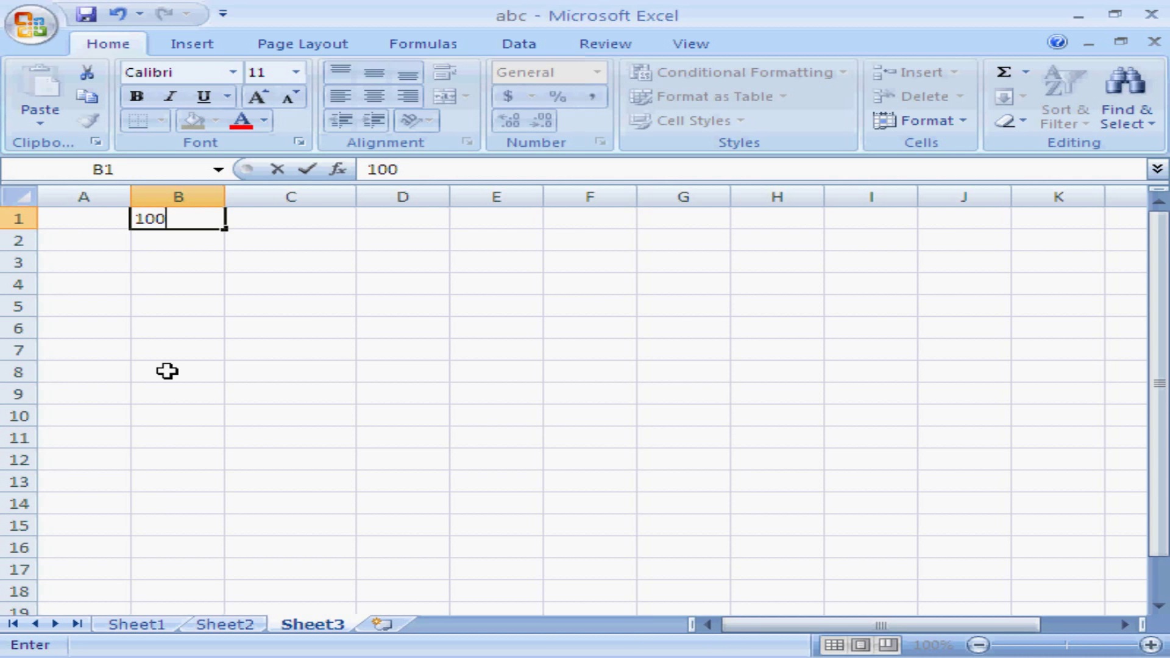
key("Right")
type("200")
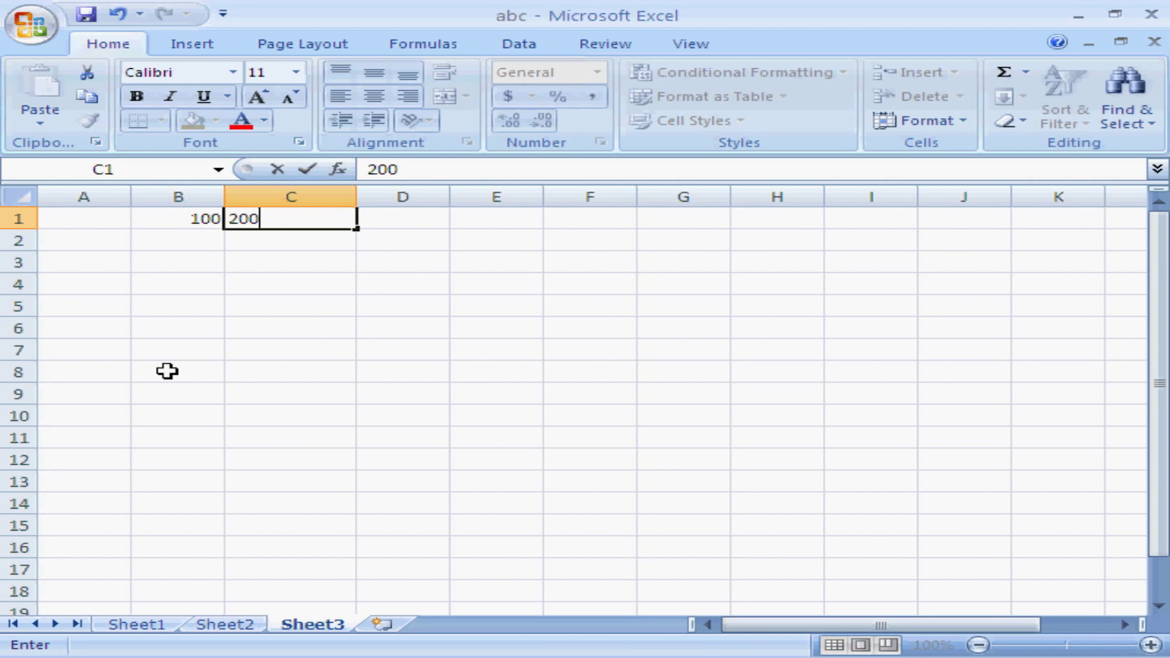
key("Right")
key("Left")
key("Left")
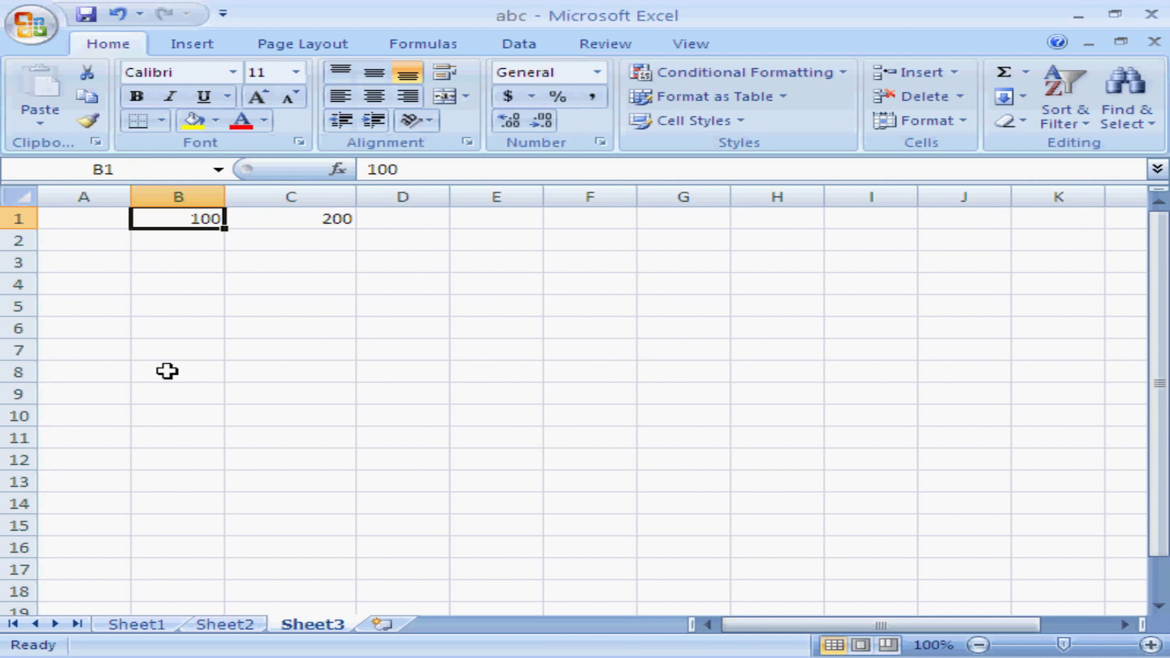
left_click_drag(183, 218, 303, 218)
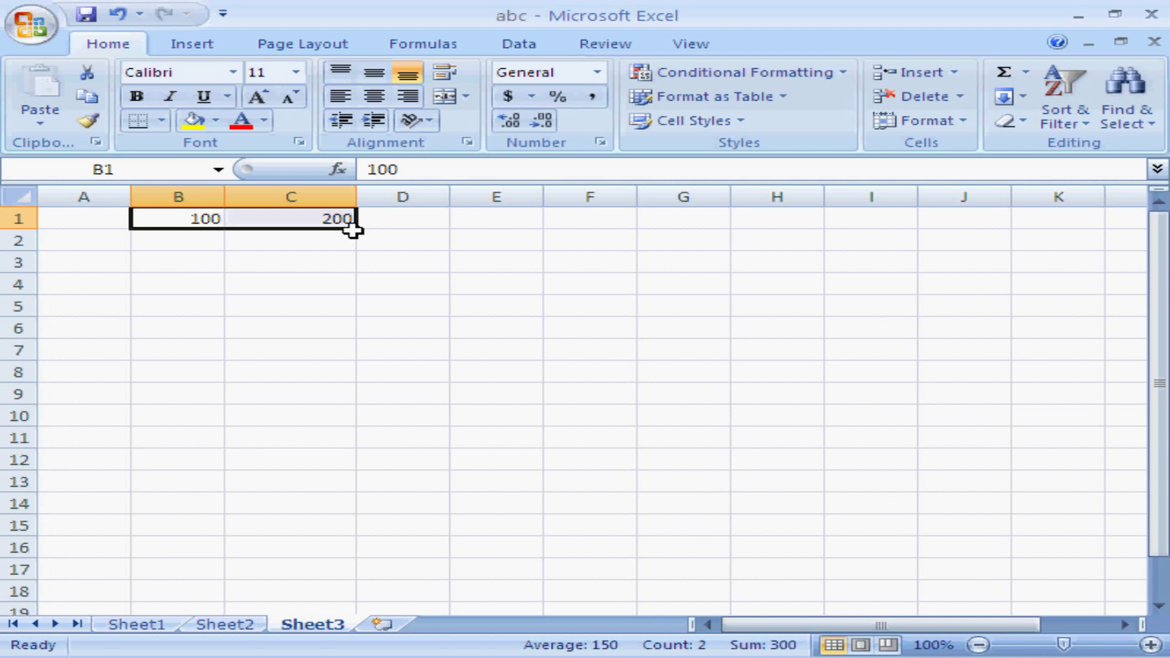
left_click_drag(355, 229, 934, 237)
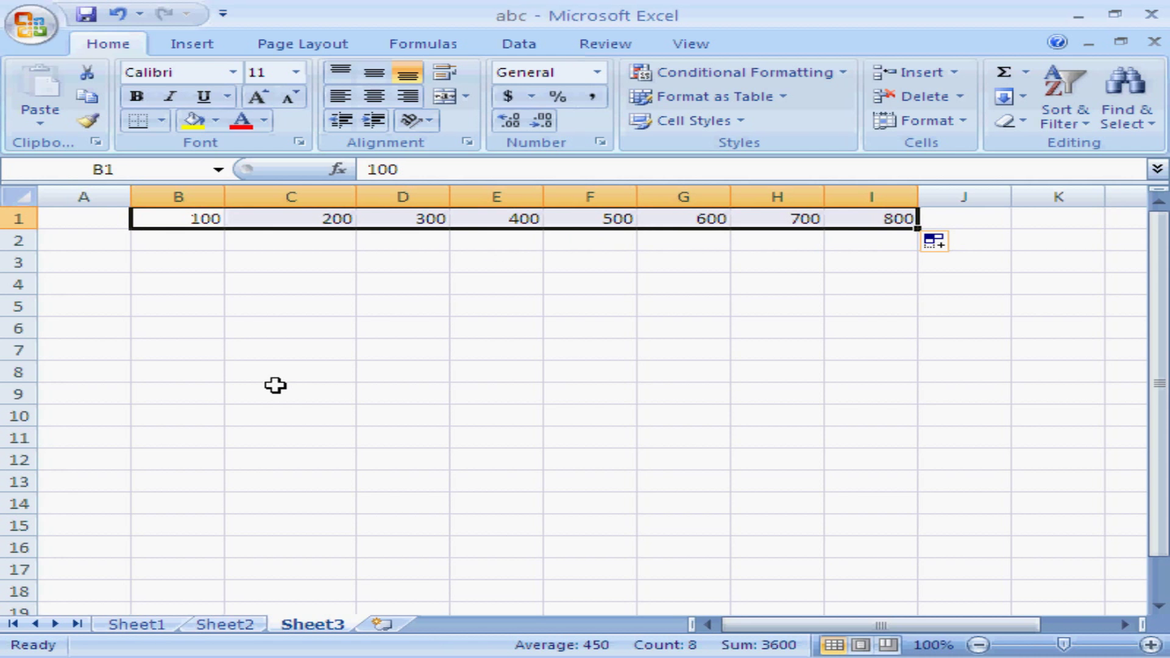
Clear the filled range B1:I1 and return to cell B1
key("Delete")
key("Up")
key("Down")
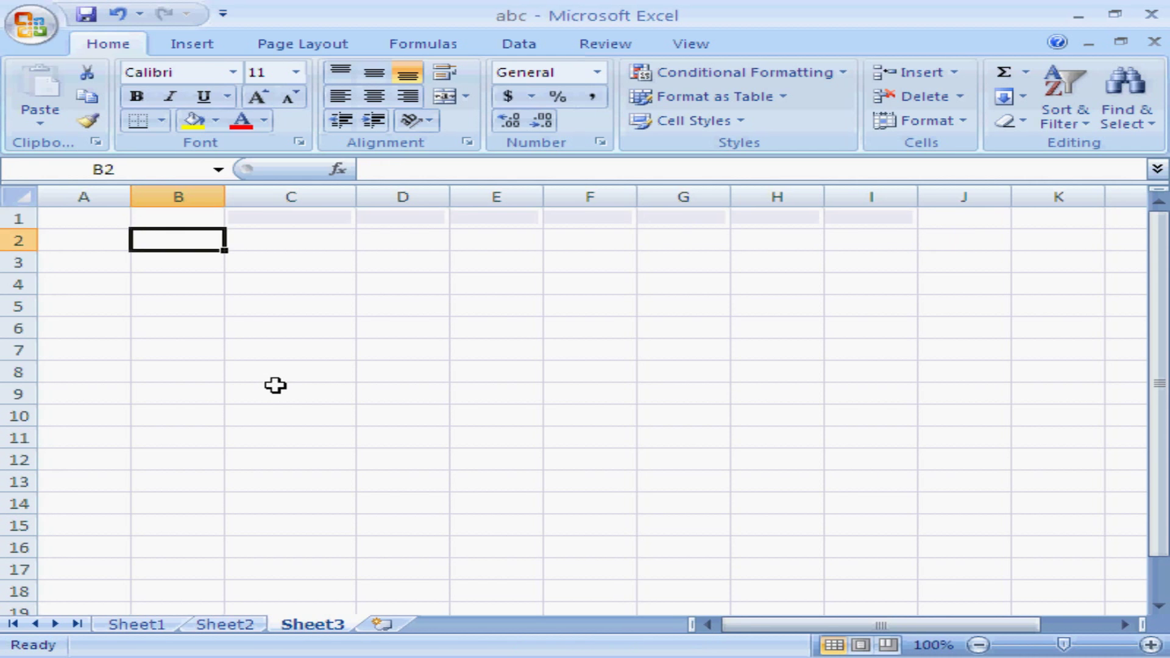
key("Up")
Enter 200 in cell B1 and 150 in cell B2, and autofill the decreasing series down to row 12
type("200")
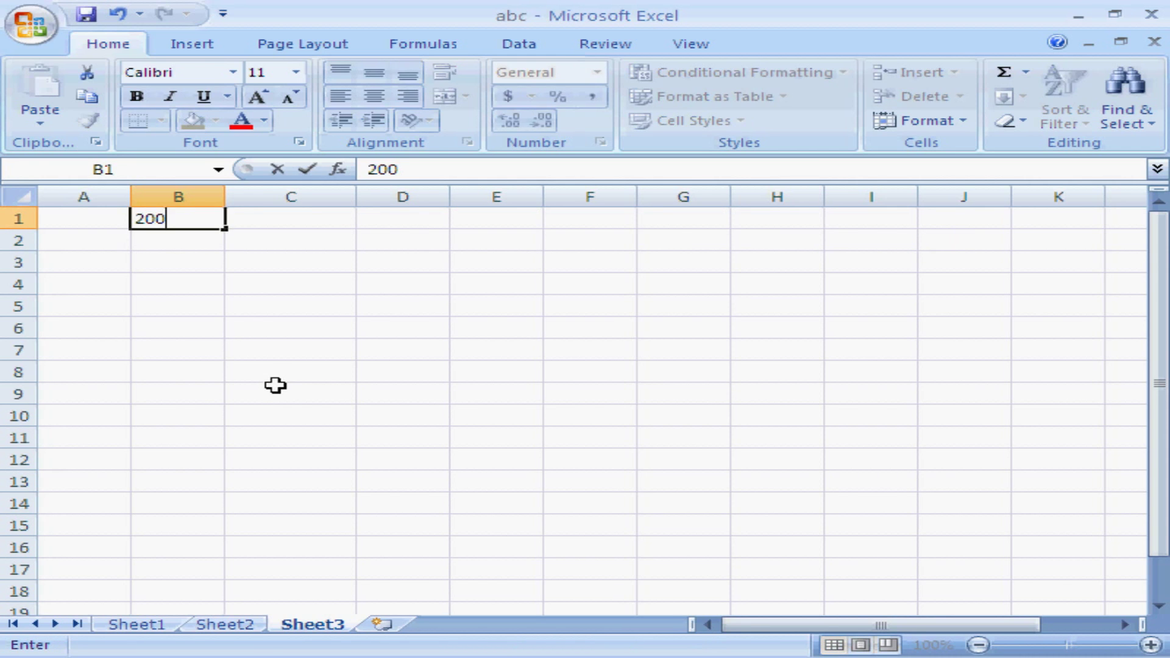
key("Return")
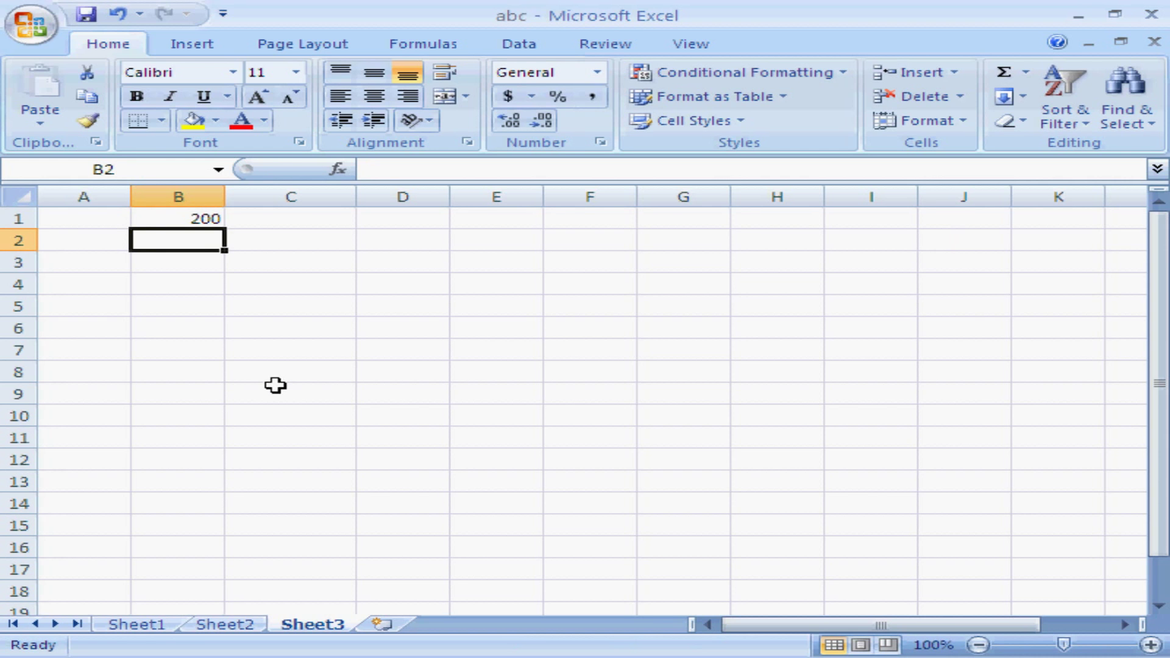
type("150")
key("Return")
key("Up")
key("Up")
key("shift+Down")
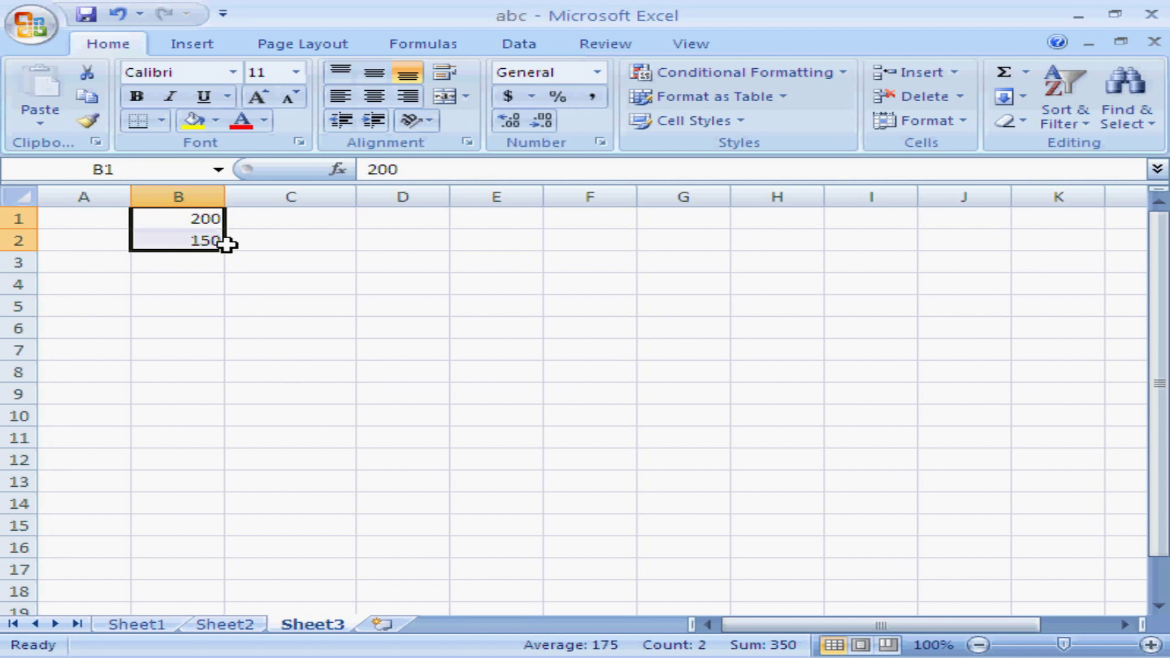
left_click_drag(226, 250, 230, 471)
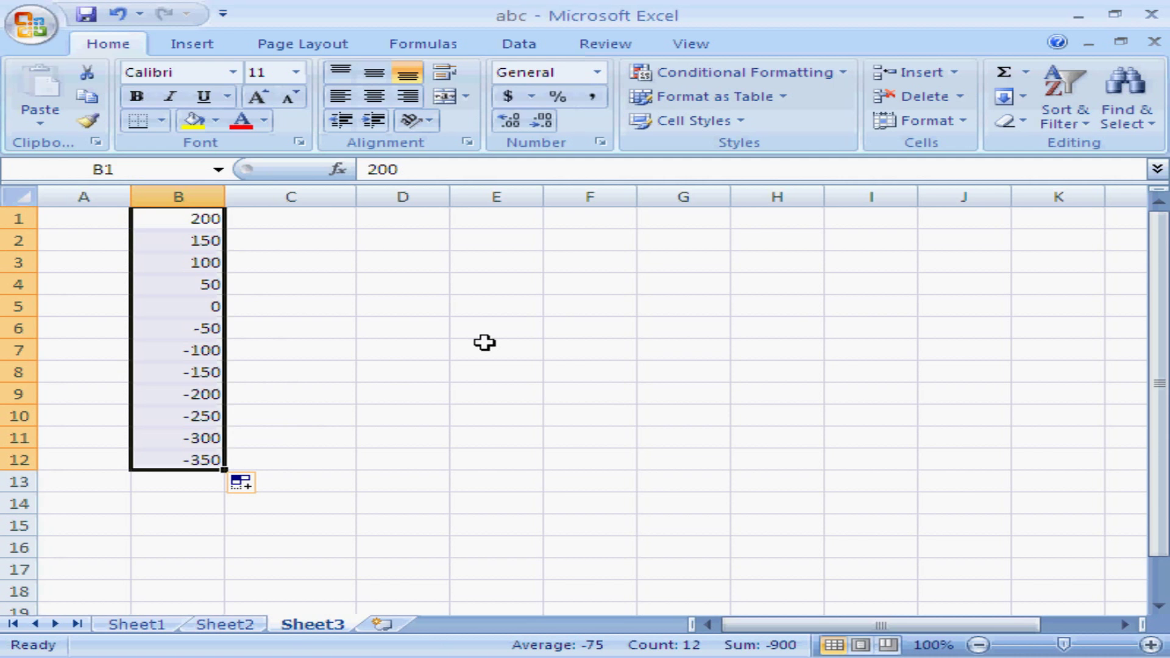
Clear the filled range B1:B12 and return to cell B1
key("Delete")
key("Up")
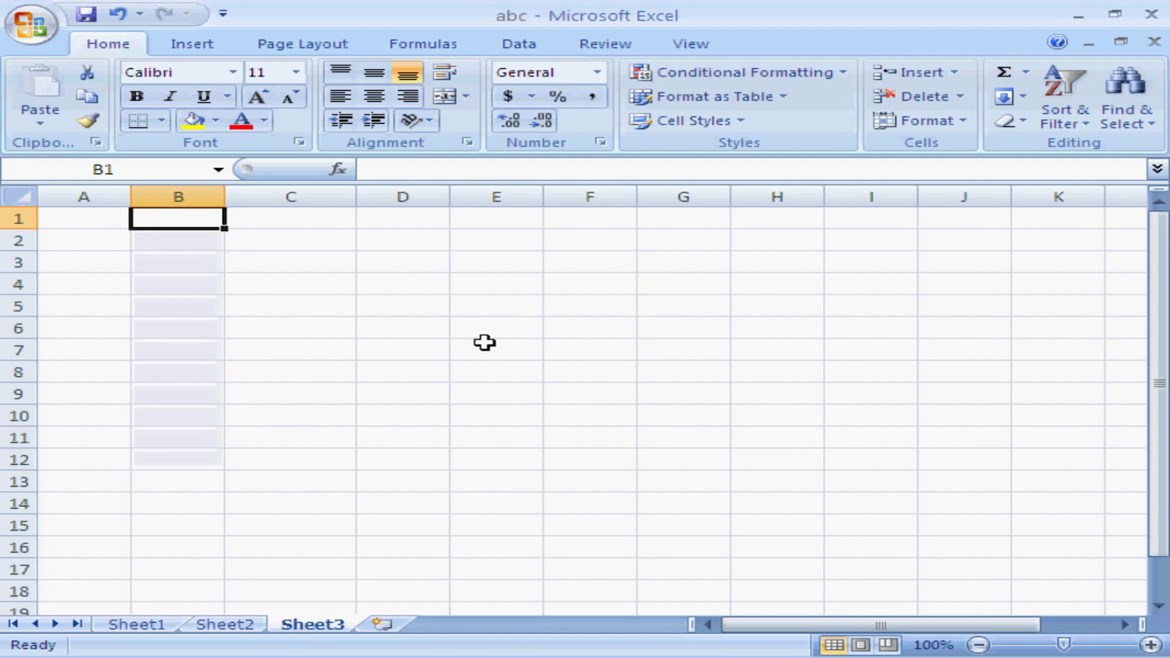
key("Right")
key("Left")
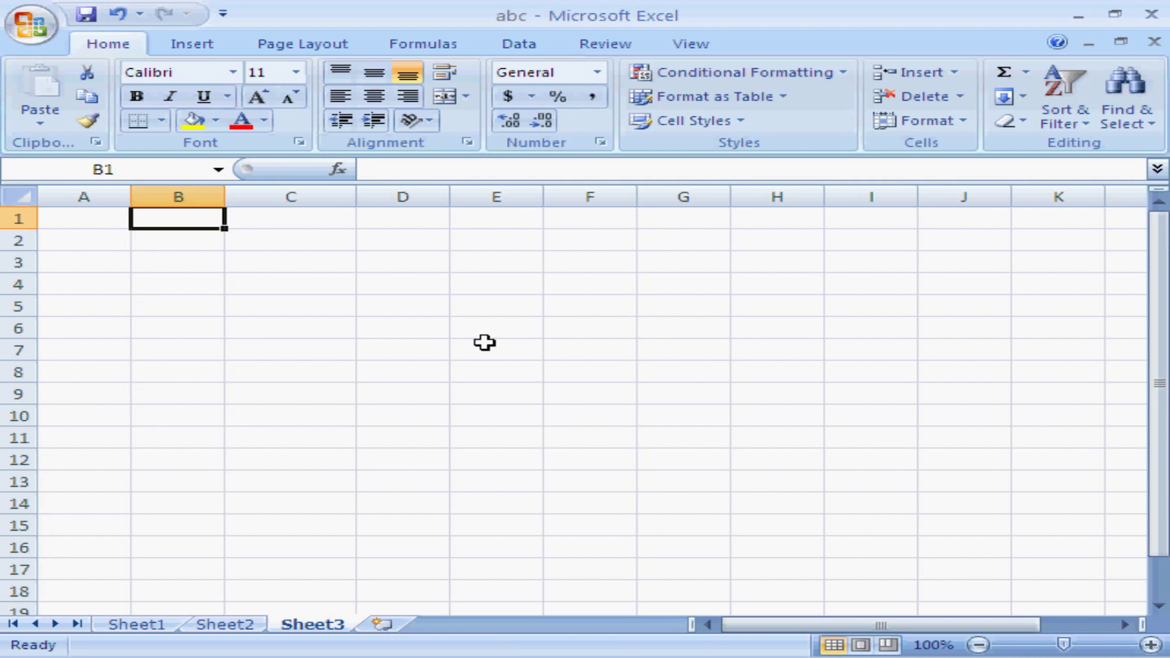
Enter jan in cell B1 and feb in cell B2, and autofill the month series down to row 15
type("jan")
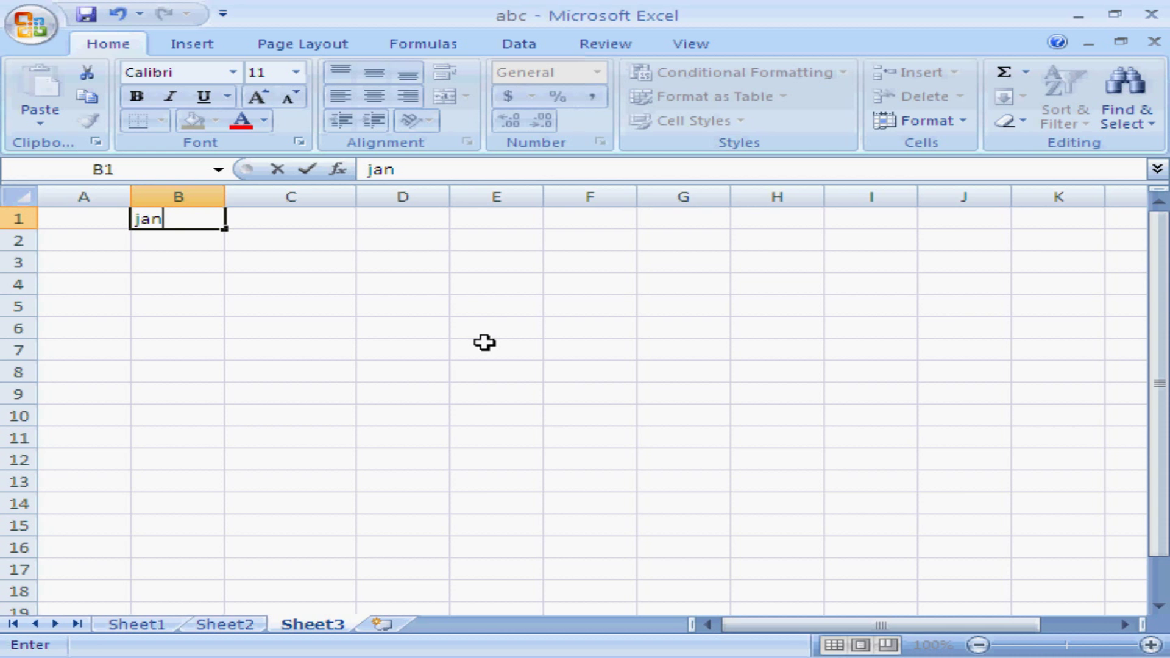
key("Return")
type("feb")
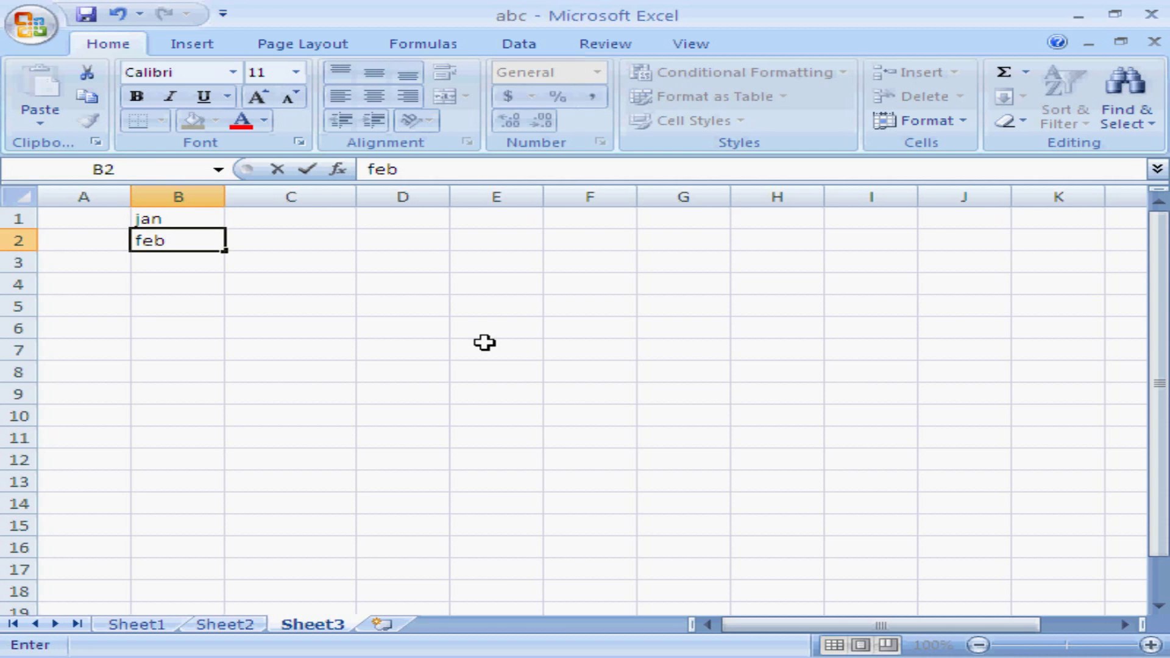
key("Return")
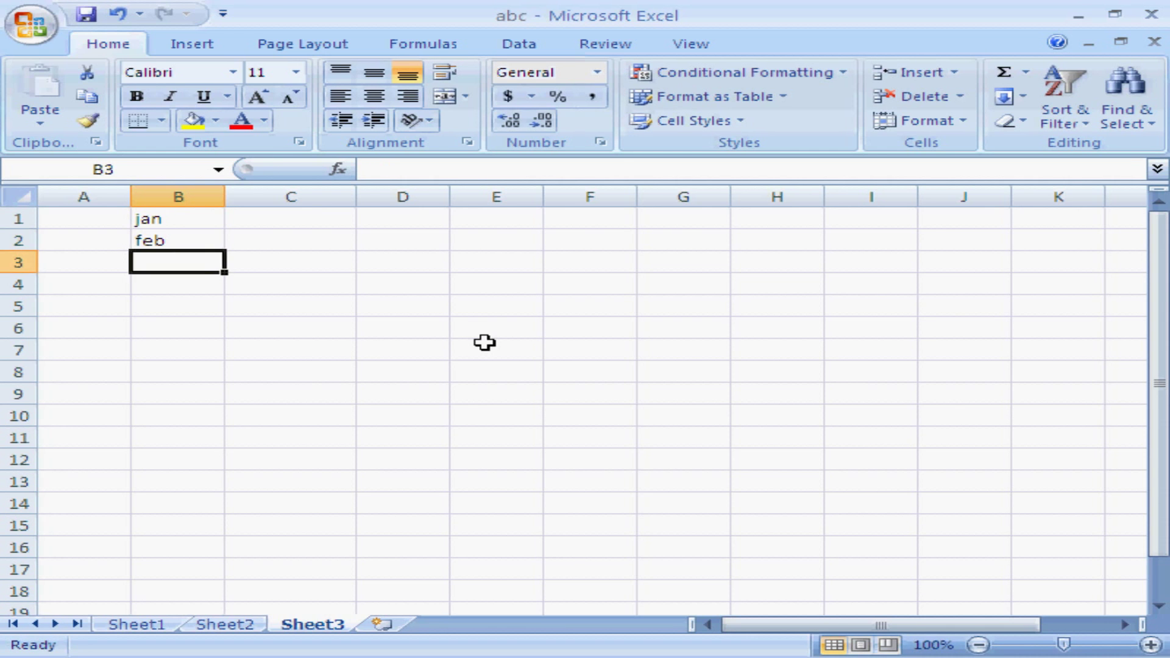
key("Up")
key("Up")
key("shift+Down")
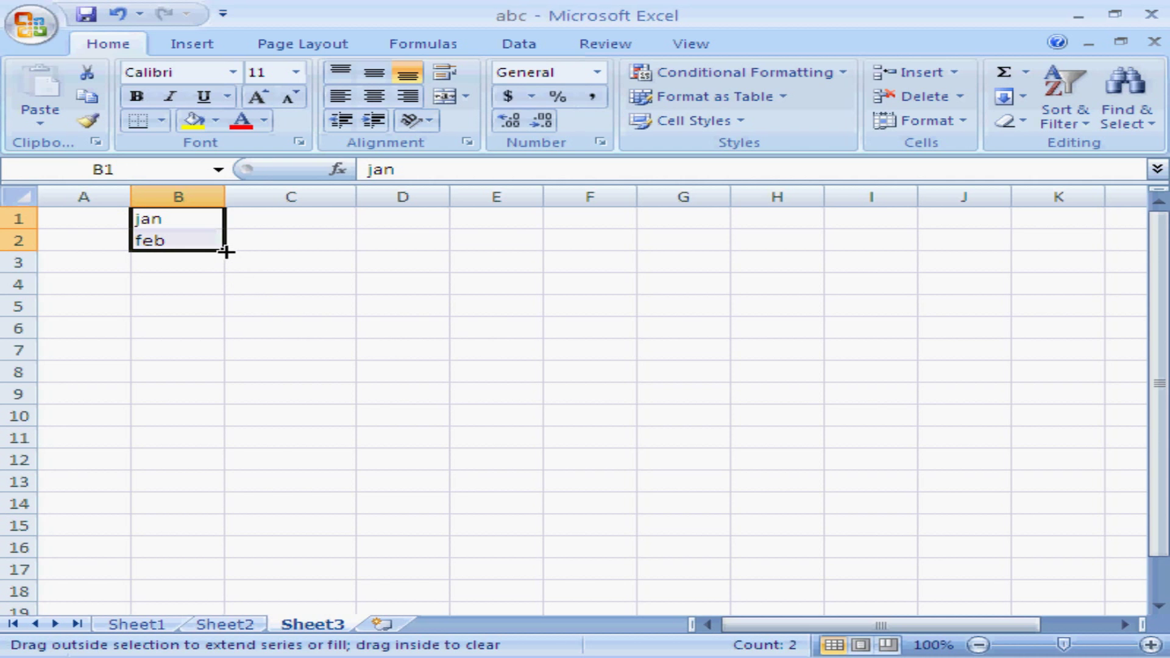
left_click_drag(225, 252, 228, 545)
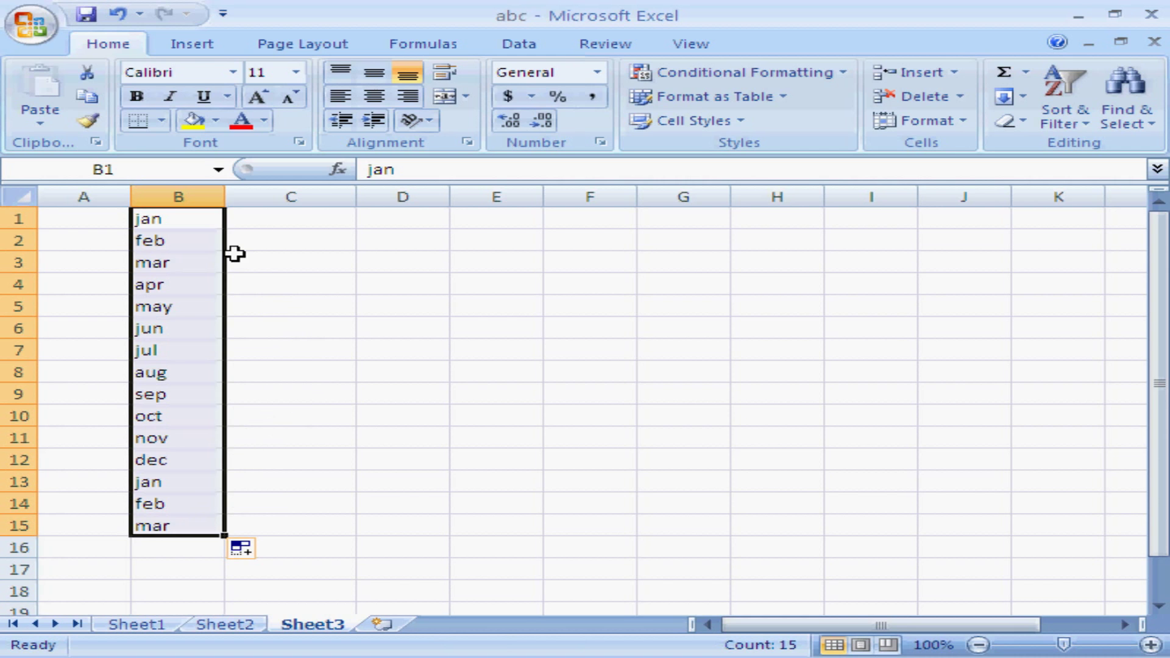
Clear the filled months in B1:B15 and enter sun in cell B1 and mon in cell B2
key("Delete")
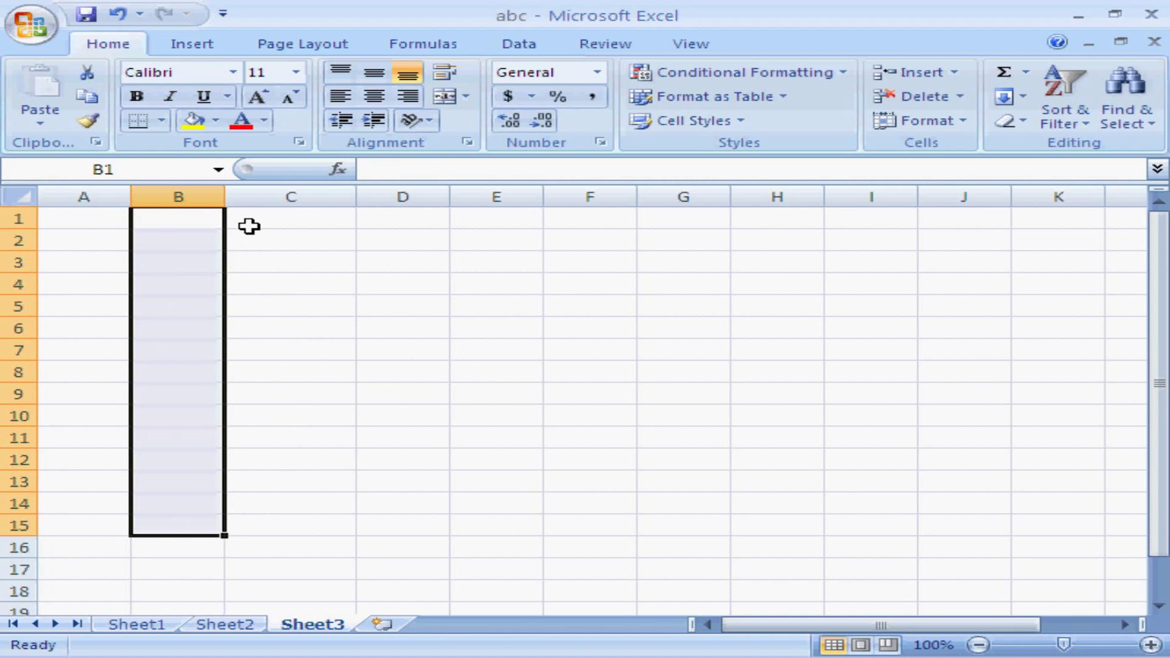
key("Up")
type("sun")
key("Return")
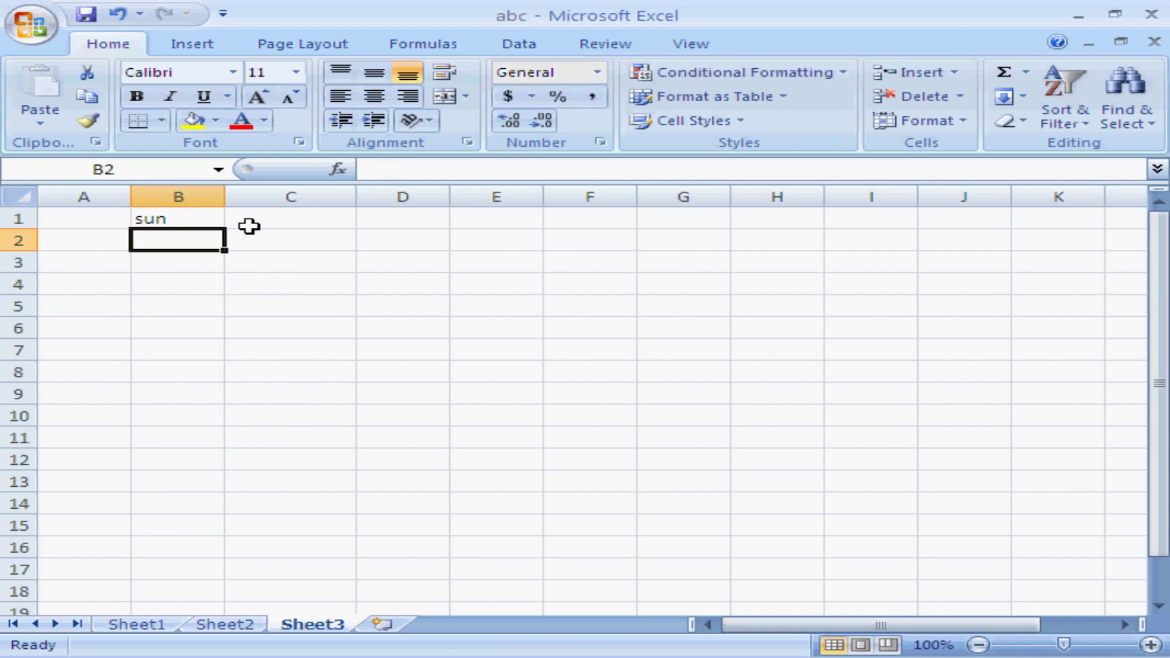
type("mon")
key("Return")
key("Up")
key("Up")
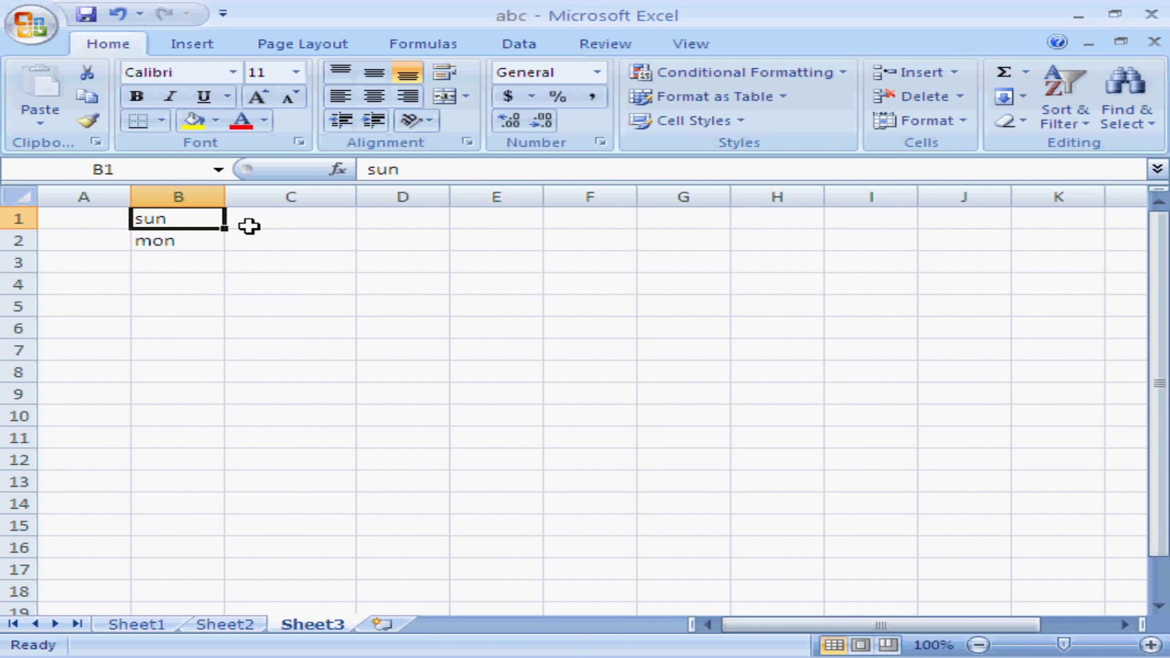
Clear the contents of the range B1:B14 and return to cell A1
left_click_drag(173, 219, 213, 514)
key("Delete")
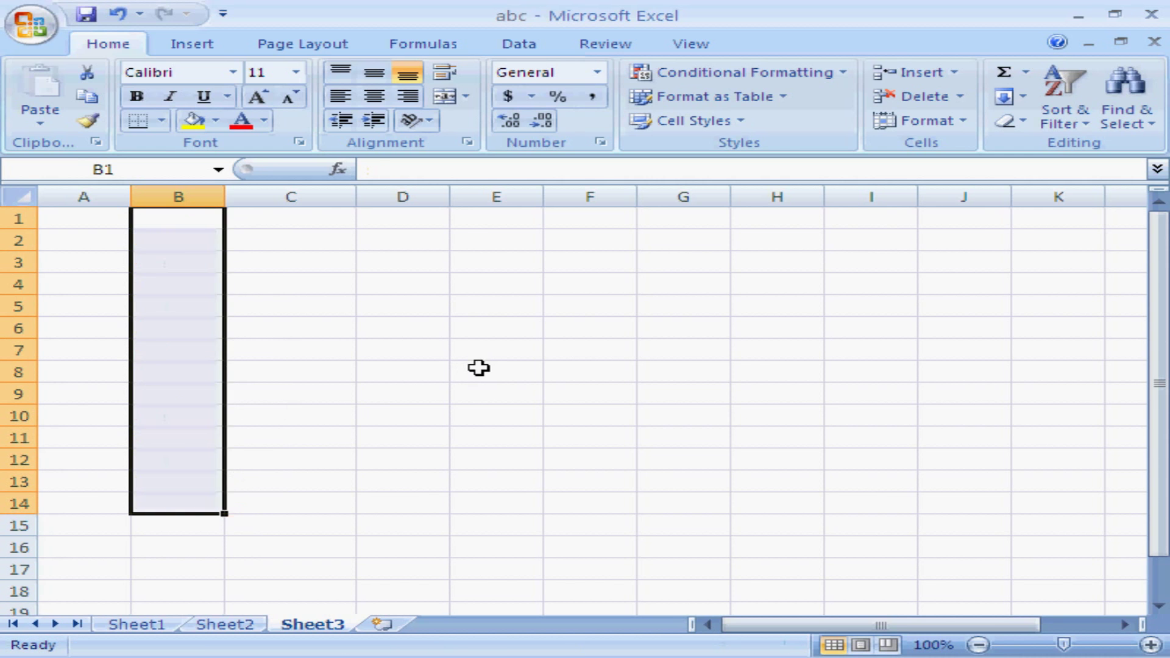
key("Left")
key("Right")
key("Right")
key("Right")
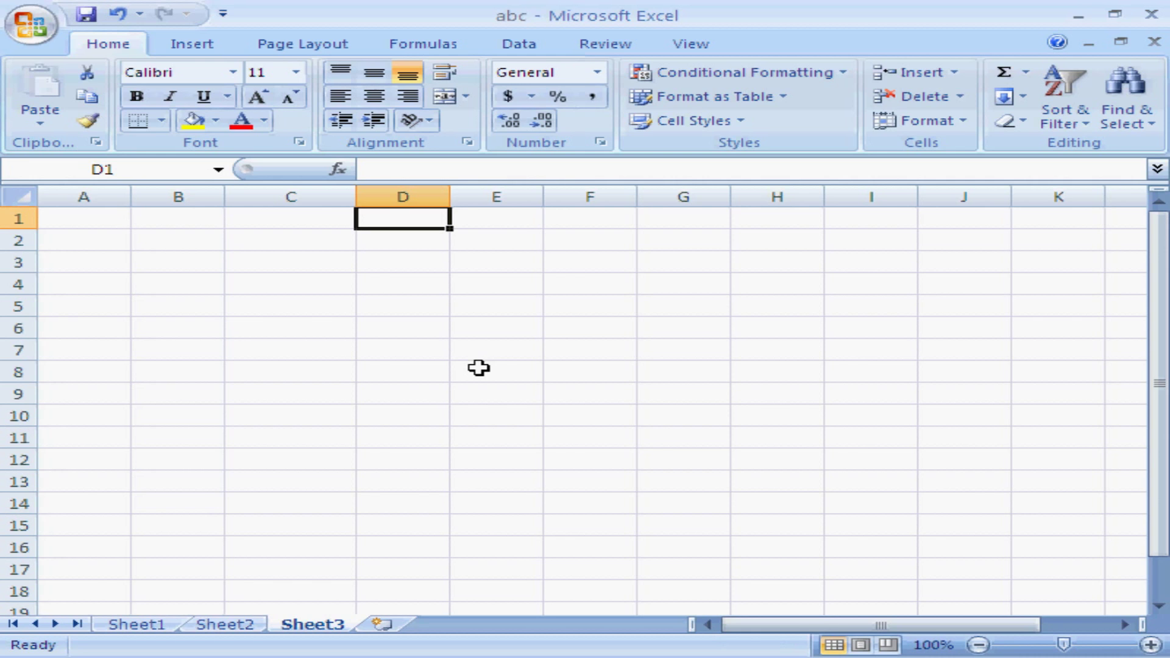
key("Left")
key("Left")
key("Left")
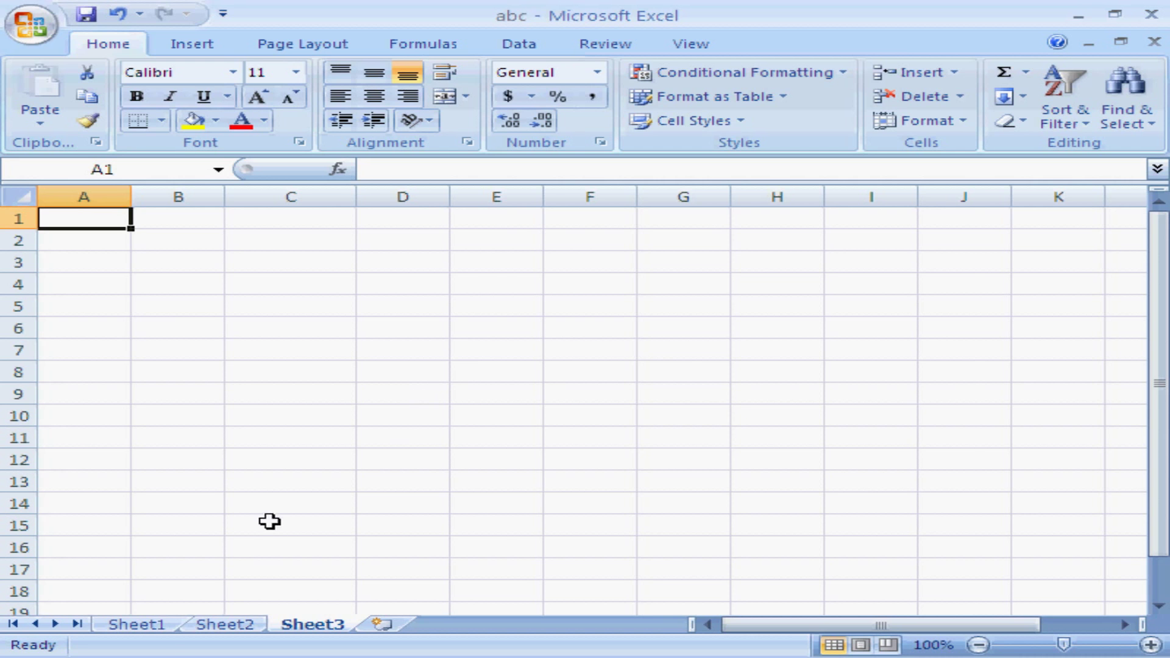
Clear the existing data on Sheet1 and return to cell A1
left_click(153, 631)
left_click_drag(68, 238, 612, 482)
key("Delete")
key("ctrl+Home")
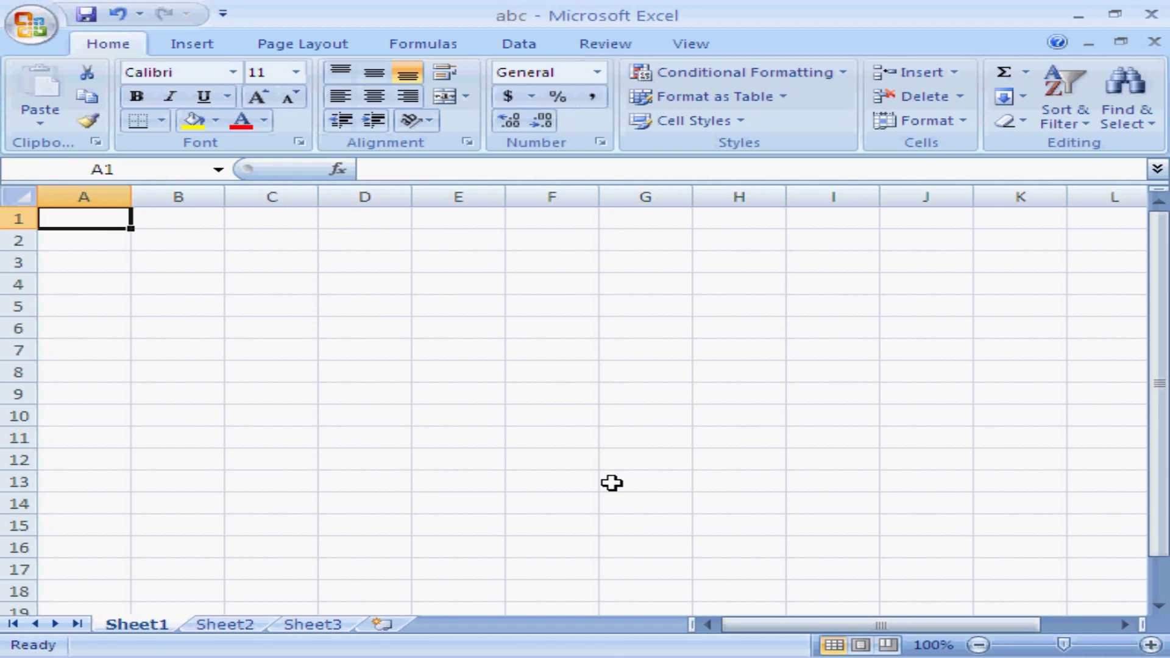
Enter the column headers SNO, SNAME, TEL, ENG and SCIENCE in cells A1 to E1
type("SNO")
key("Tab")
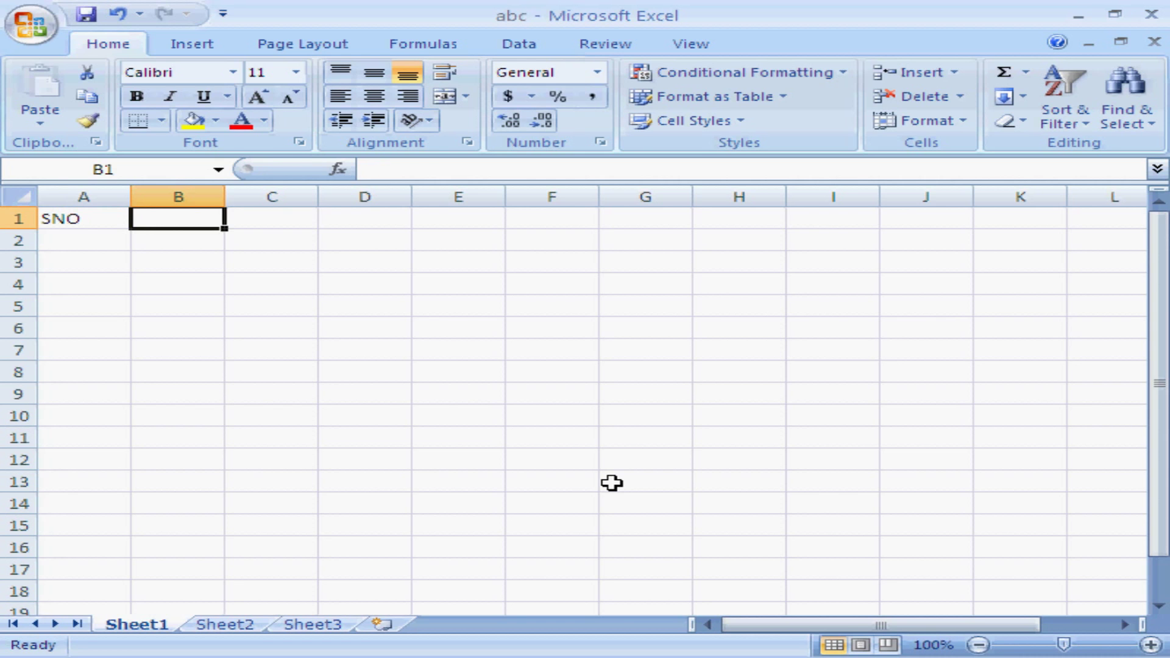
type("SNAME")
key("Tab")
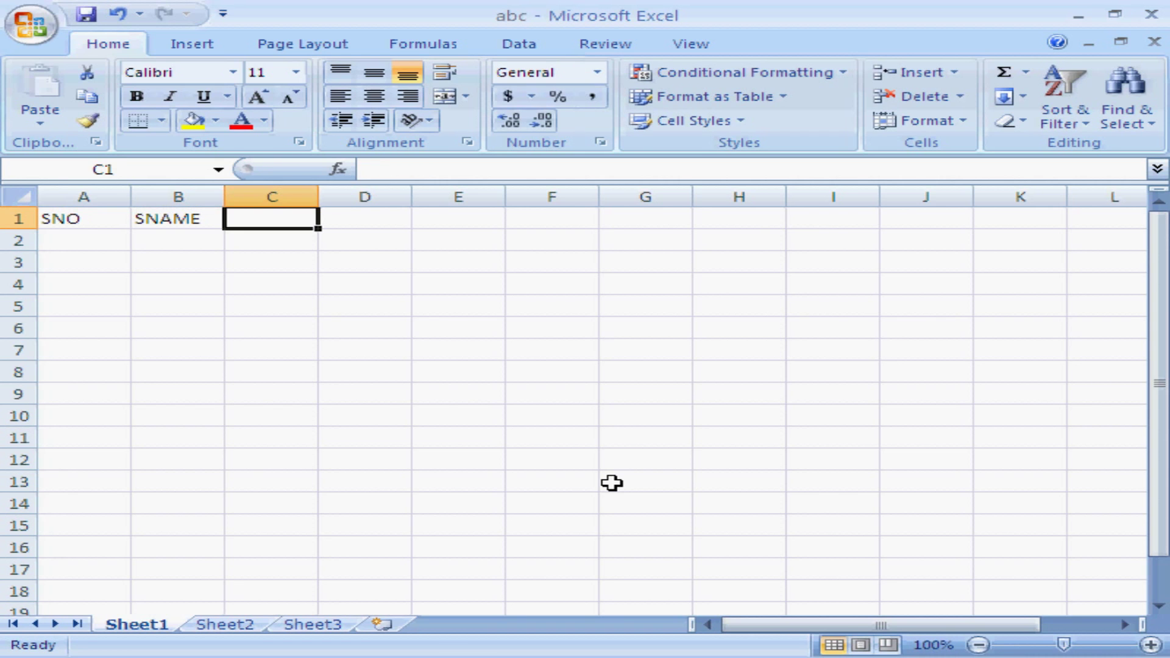
type("TEL")
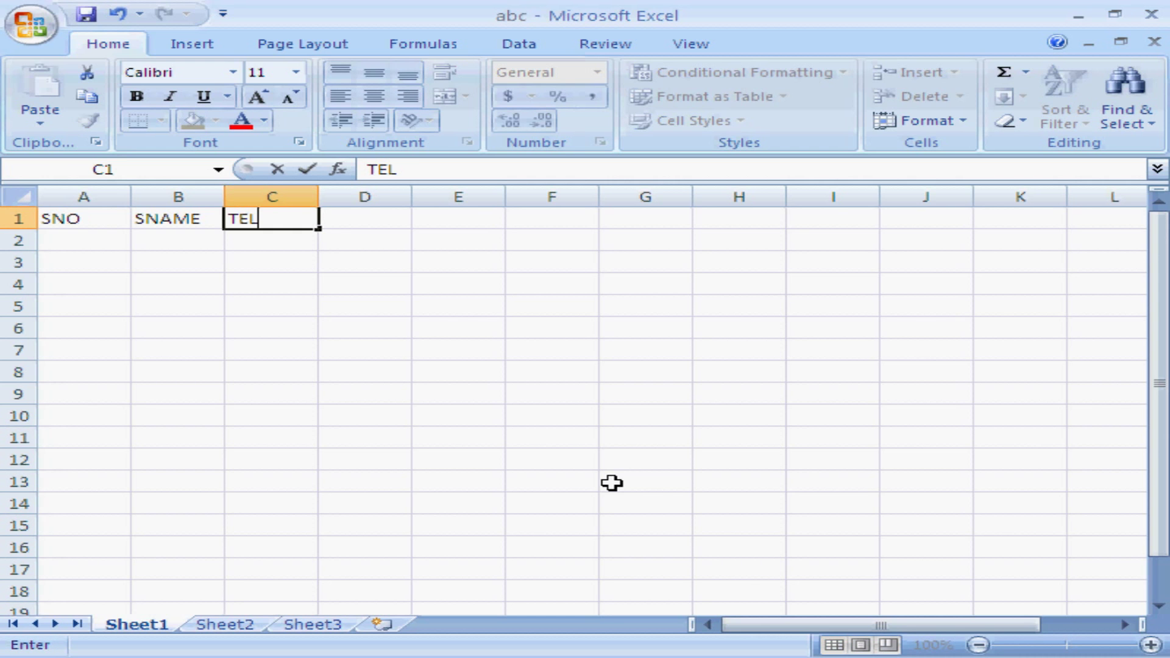
key("Tab")
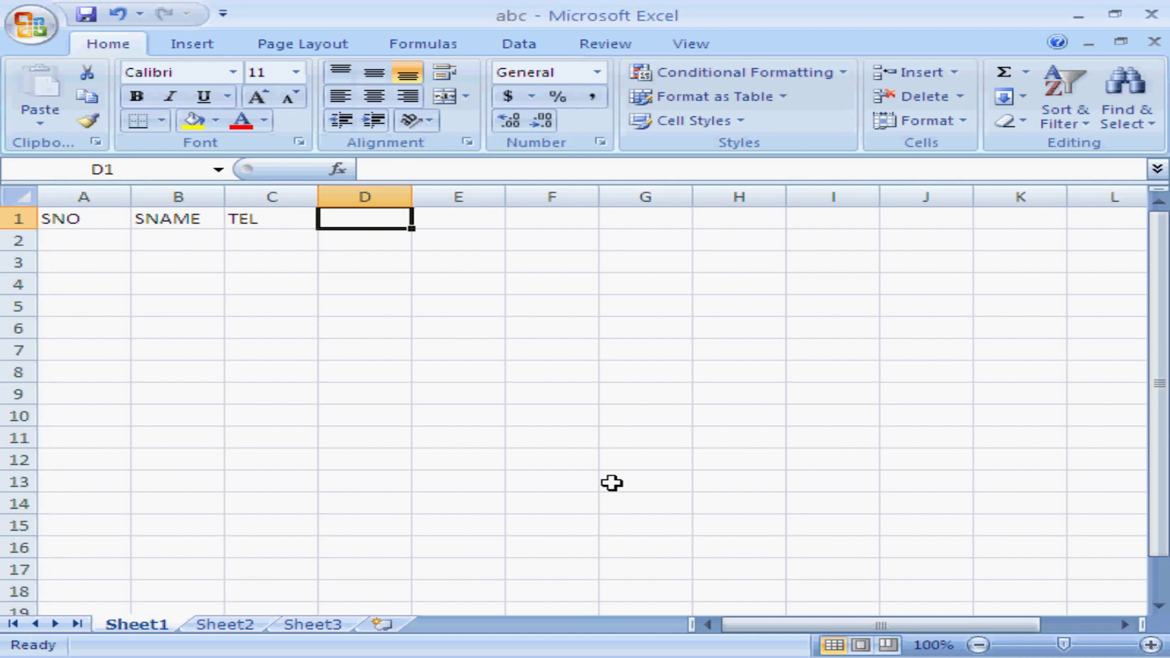
type("ENG")
key("Tab")
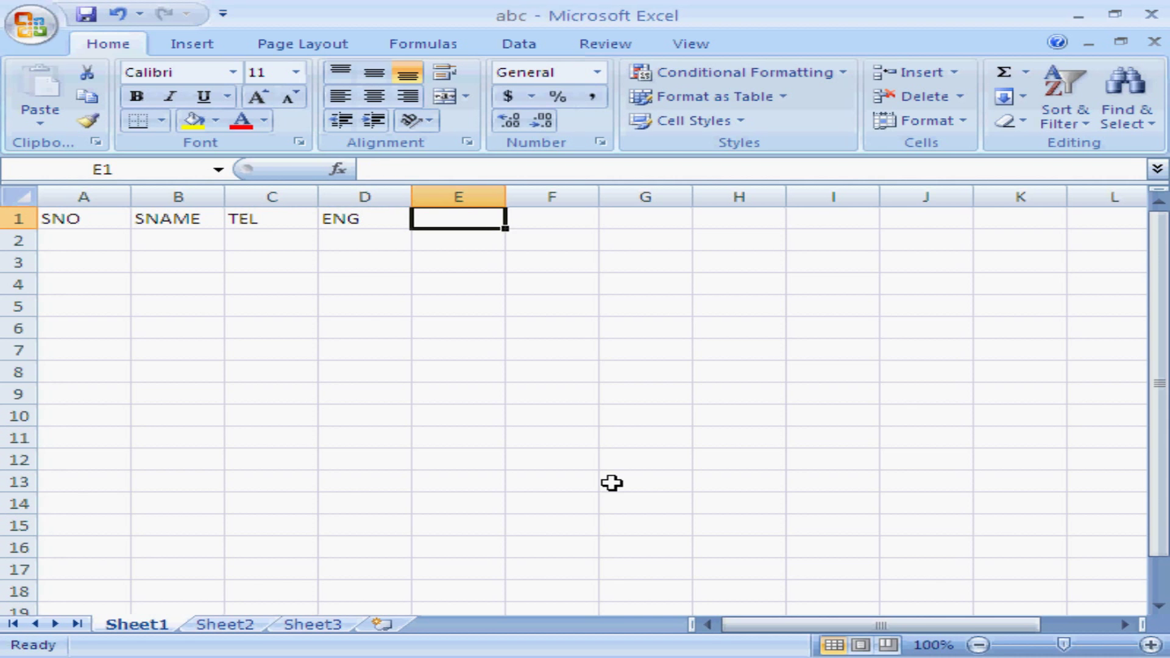
type("SCIE")
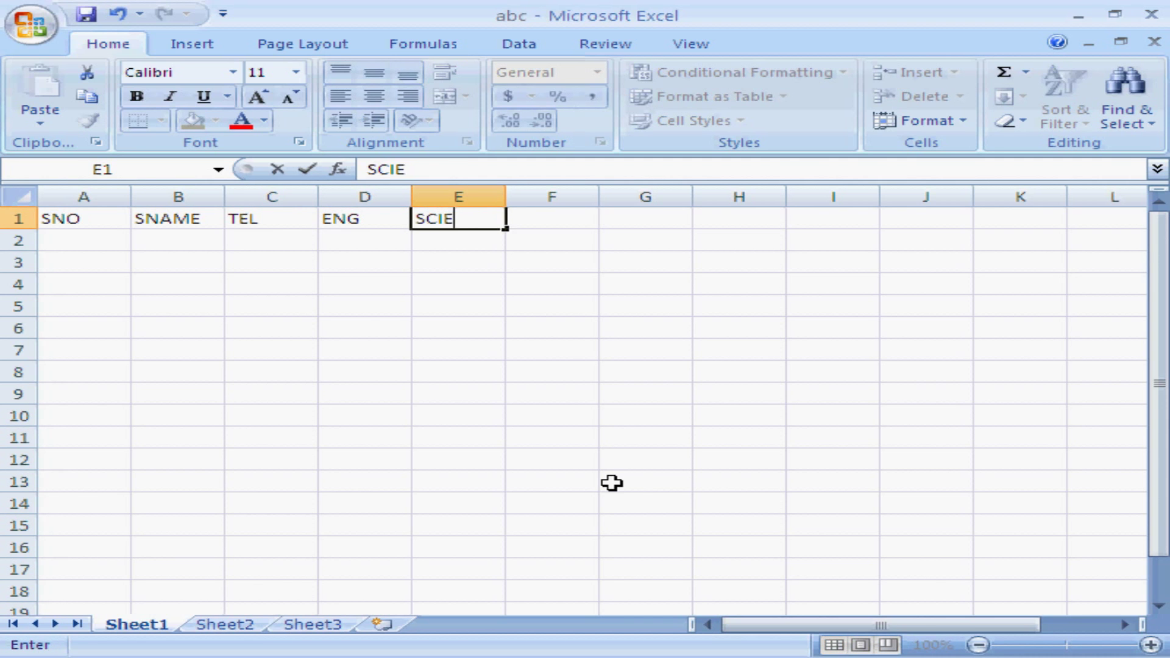
type("NCE")
key("Return")
key("Up")
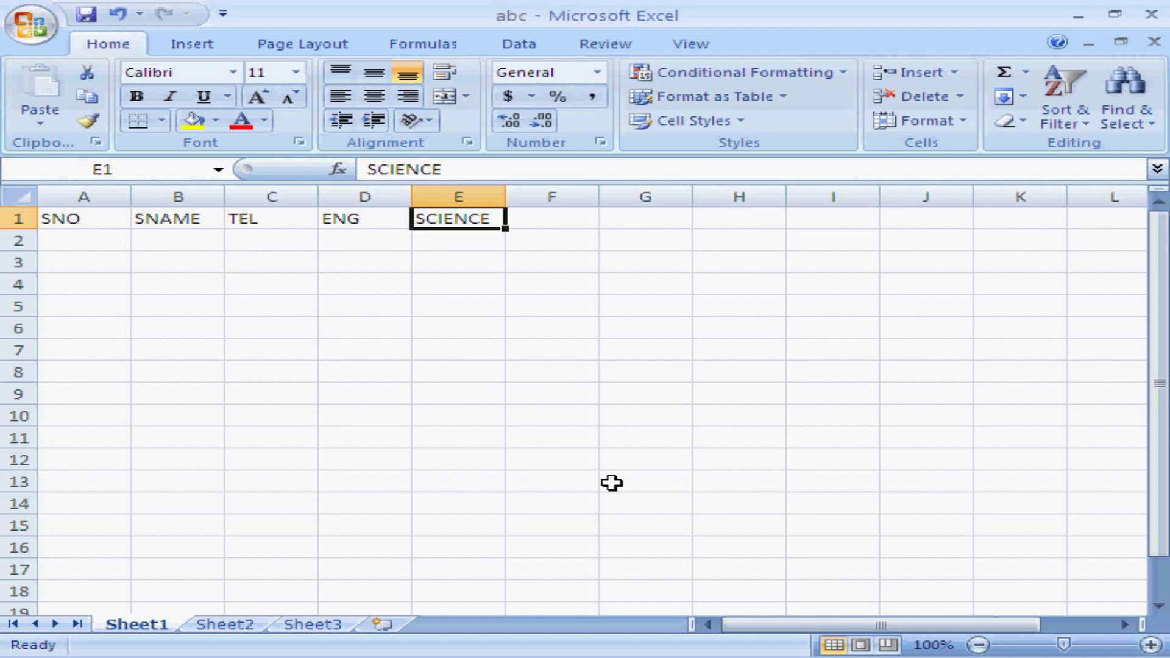
key("Left")
key("Left")
key("Left")
key("Left")
key("Right")
key("Right")
key("Right")
key("Right")
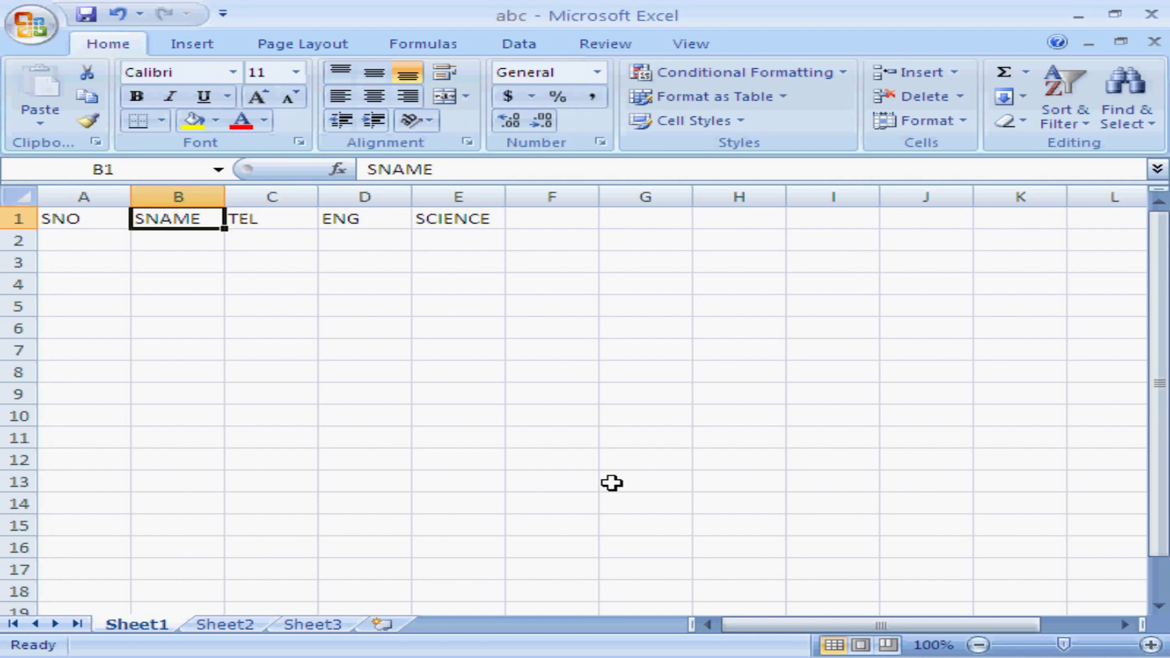
Add the headers MATHS, TOT and AVG in cells F1, G1 and H1
key("Right")
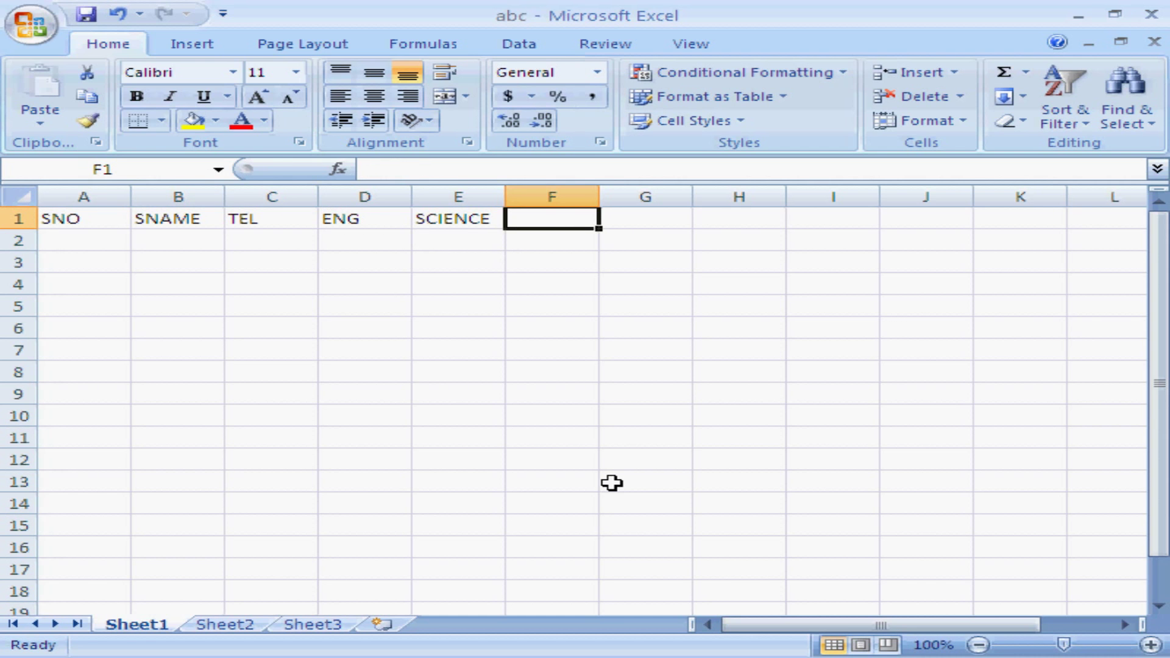
type("MA")
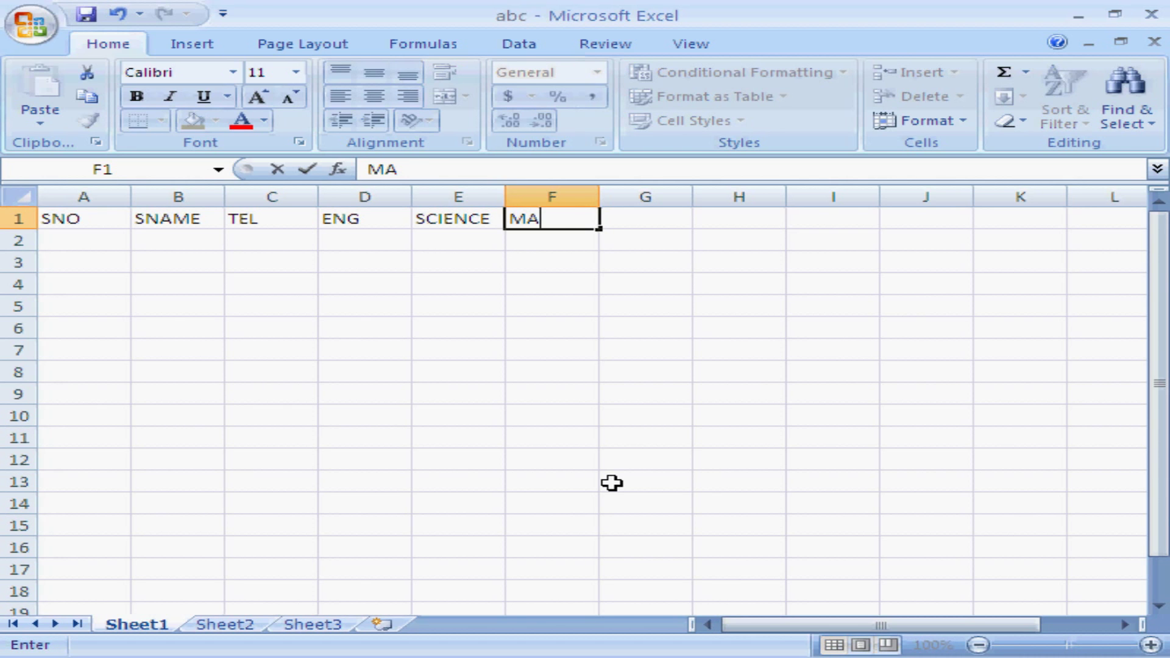
type("THS")
key("Right")
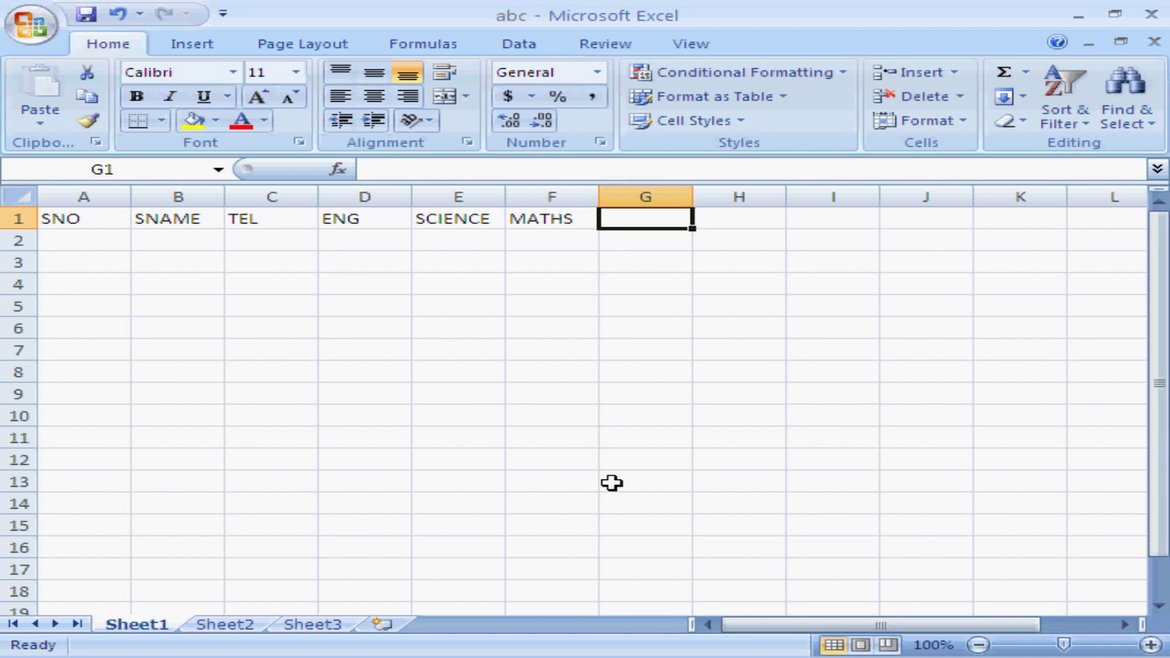
type("TOOT")
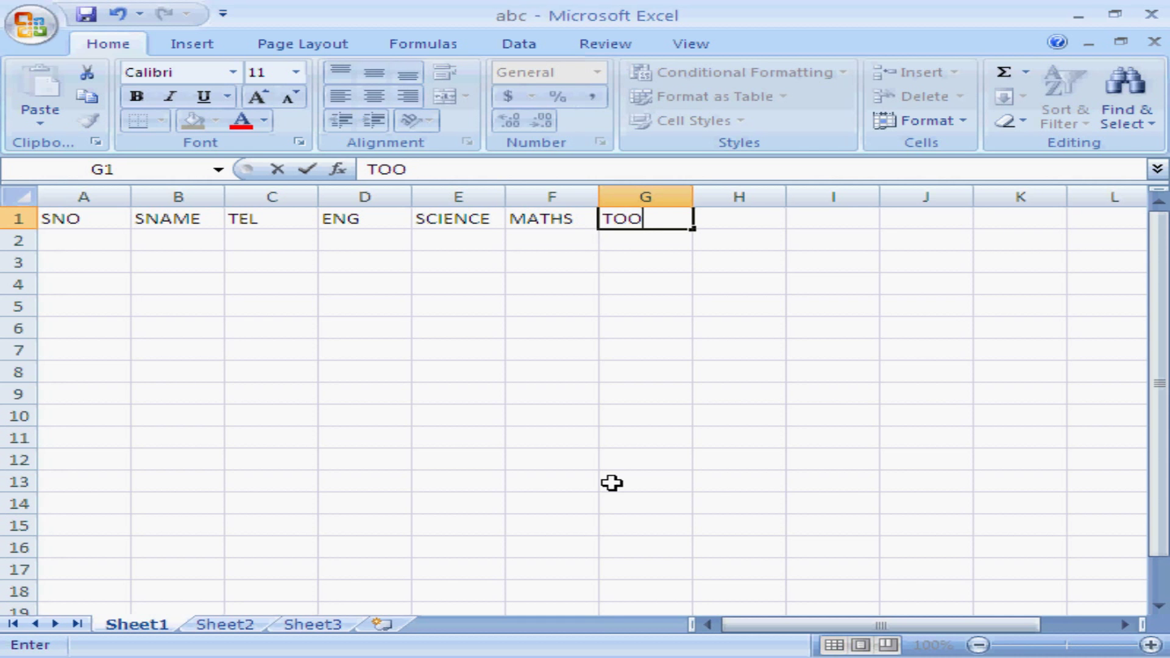
key("BackSpace")
key("BackSpace")
type("T")
key("Right")
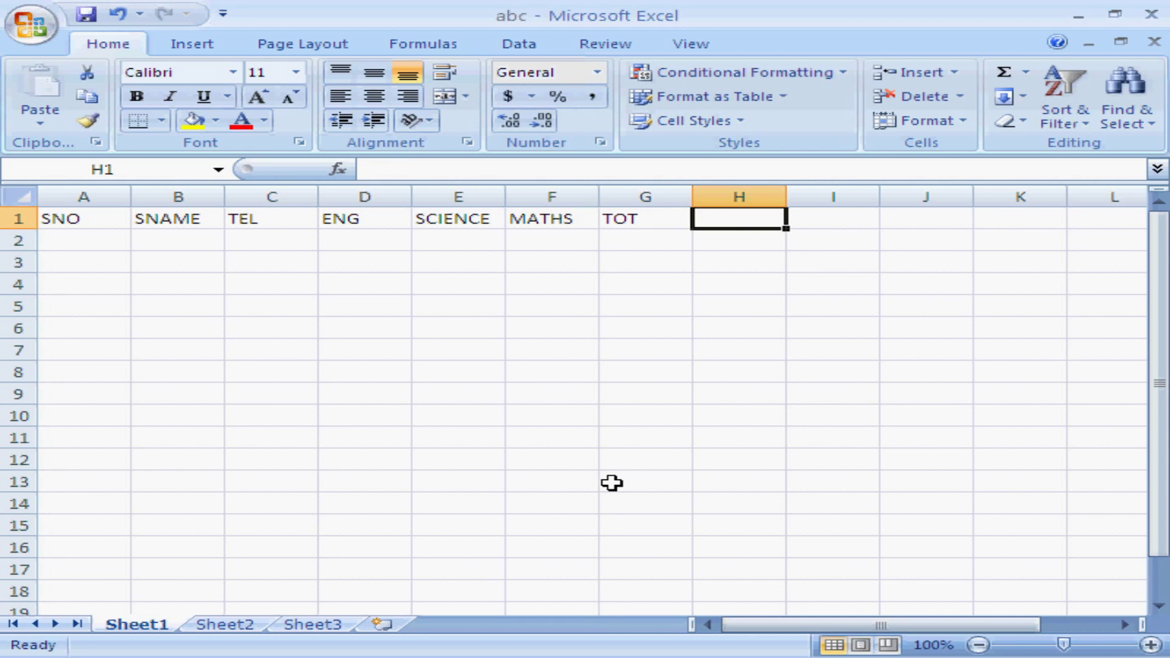
type("AVG")
key("Return")
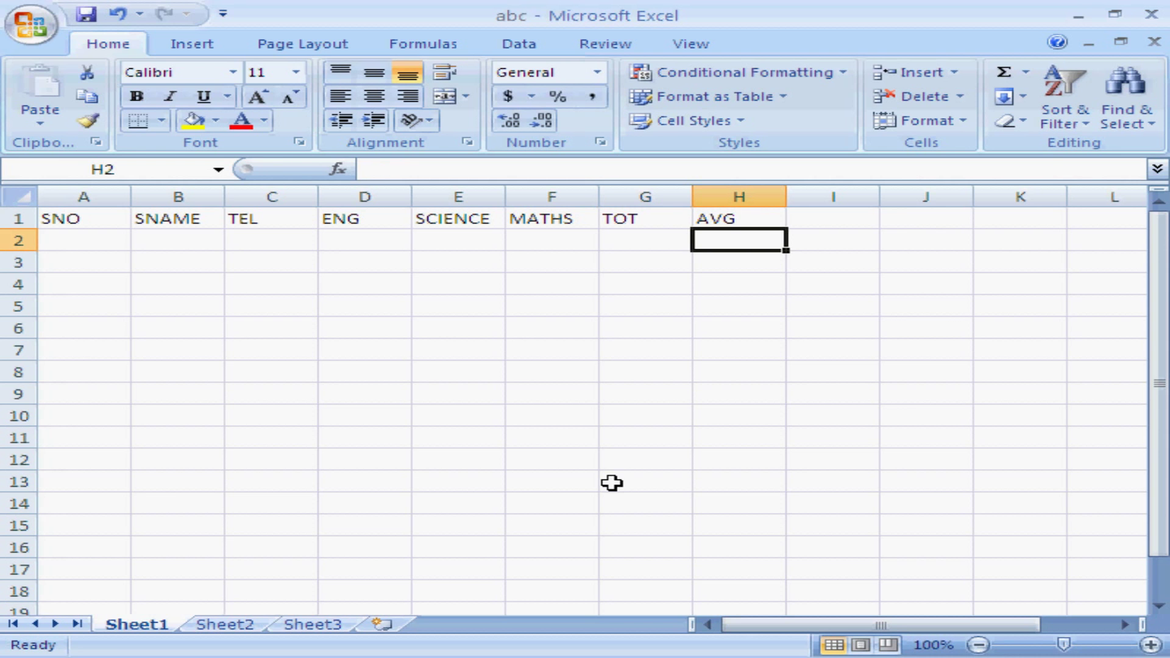
Enter the serial numbers 100 in cell A2 and 101 in cell A3 under SNO
key("Left")
key("Left")
key("Left")
key("Left")
key("Left")
key("Left")
key("Left")
type("100")
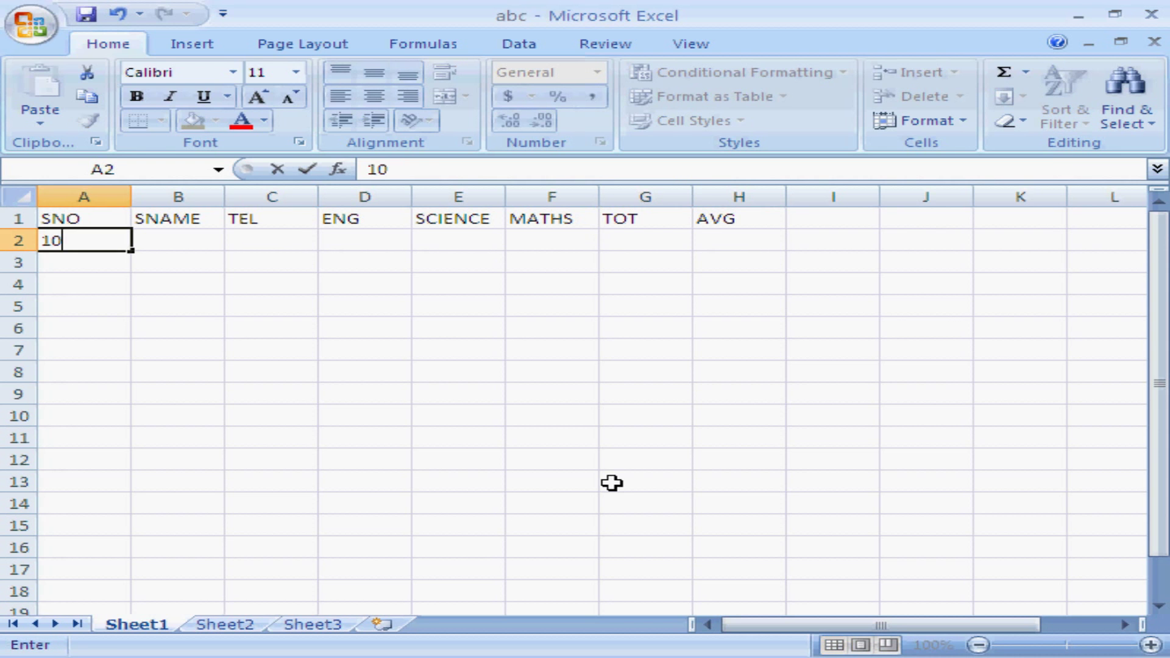
key("Return")
type("101")
key("Return")
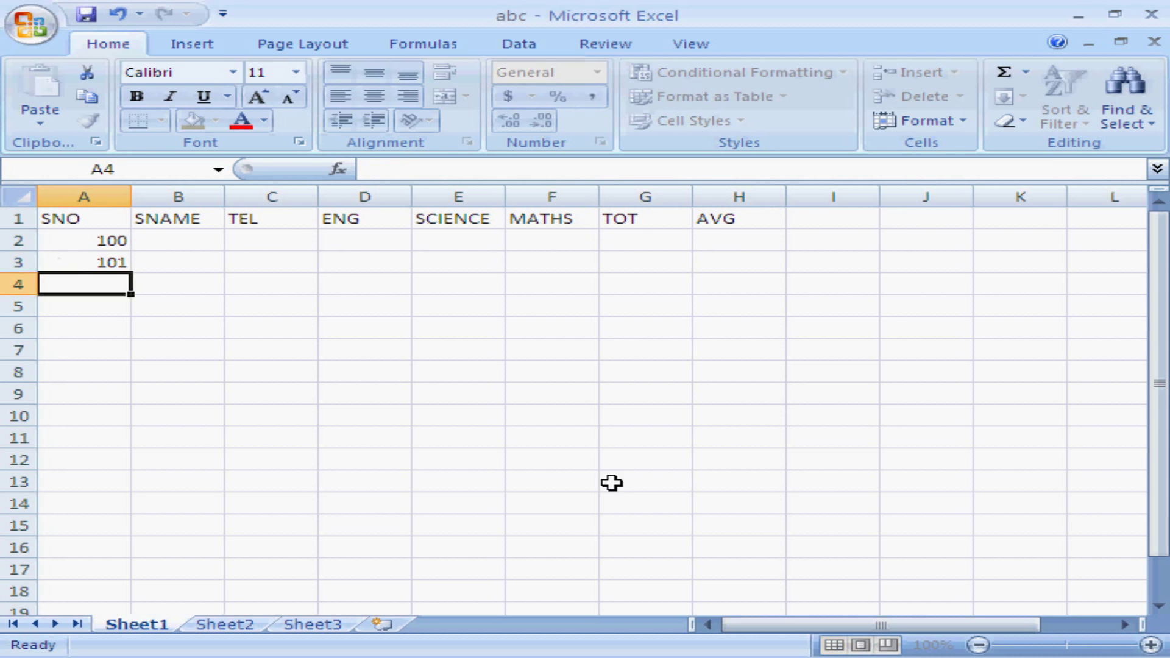
Autofill the serial number series from A2:A3 down to row 10
key("Up")
key("Up")
key("shift+Down")
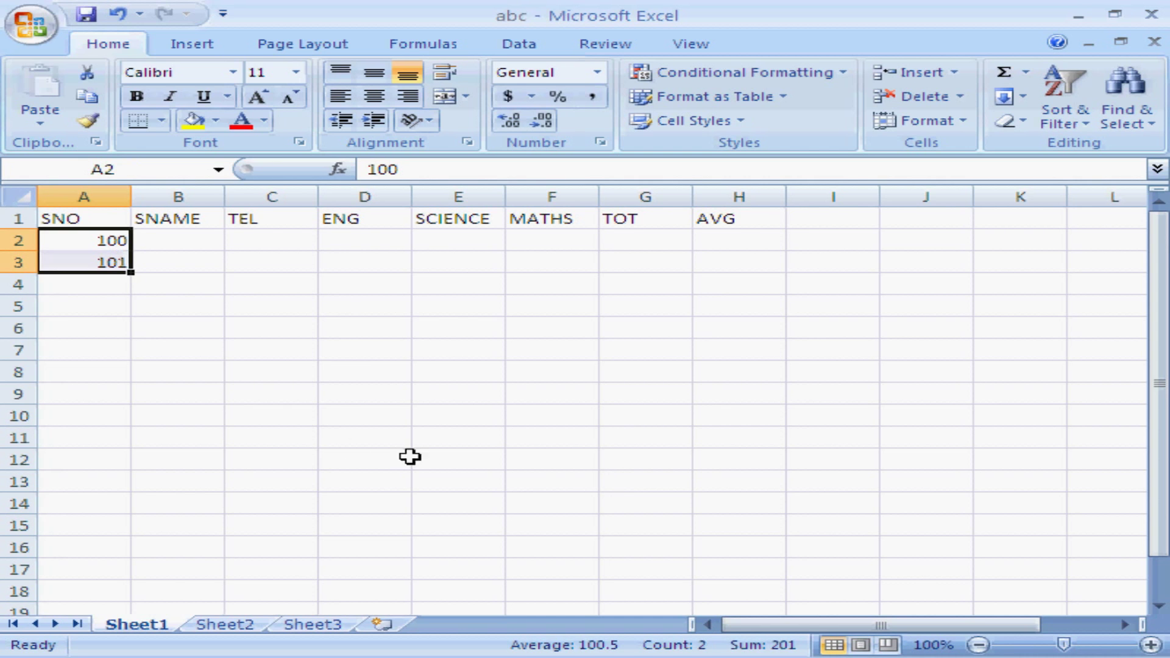
left_click_drag(134, 275, 137, 426)
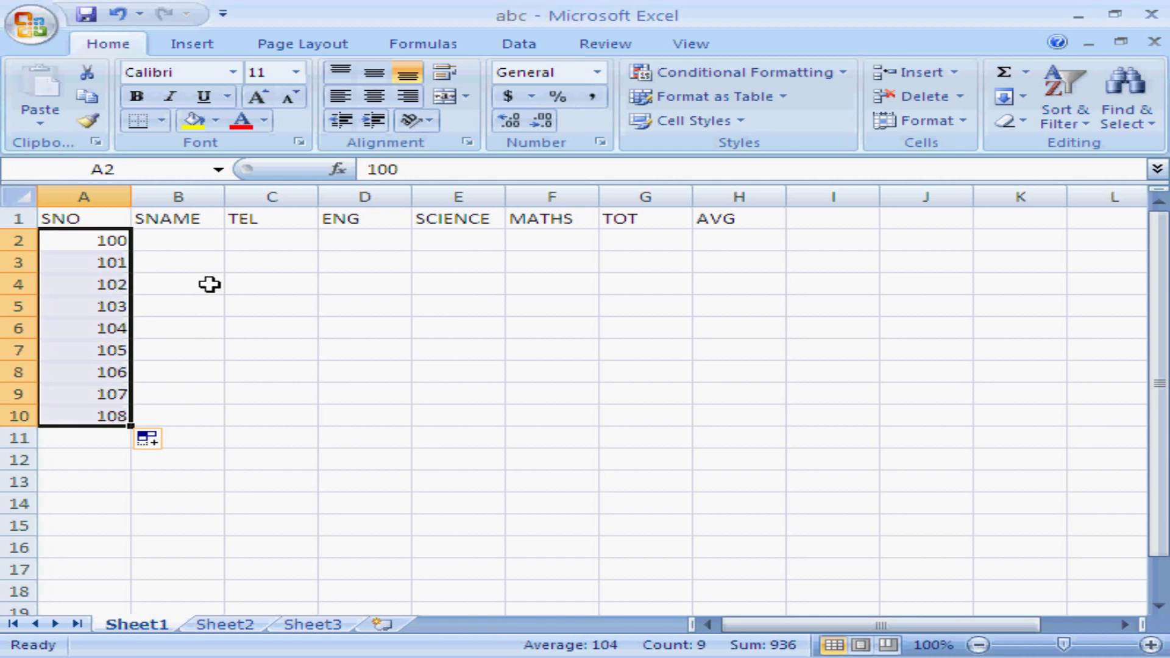
Enter the first four student names in cells B2 to B5 under SNAME
left_click(193, 236)
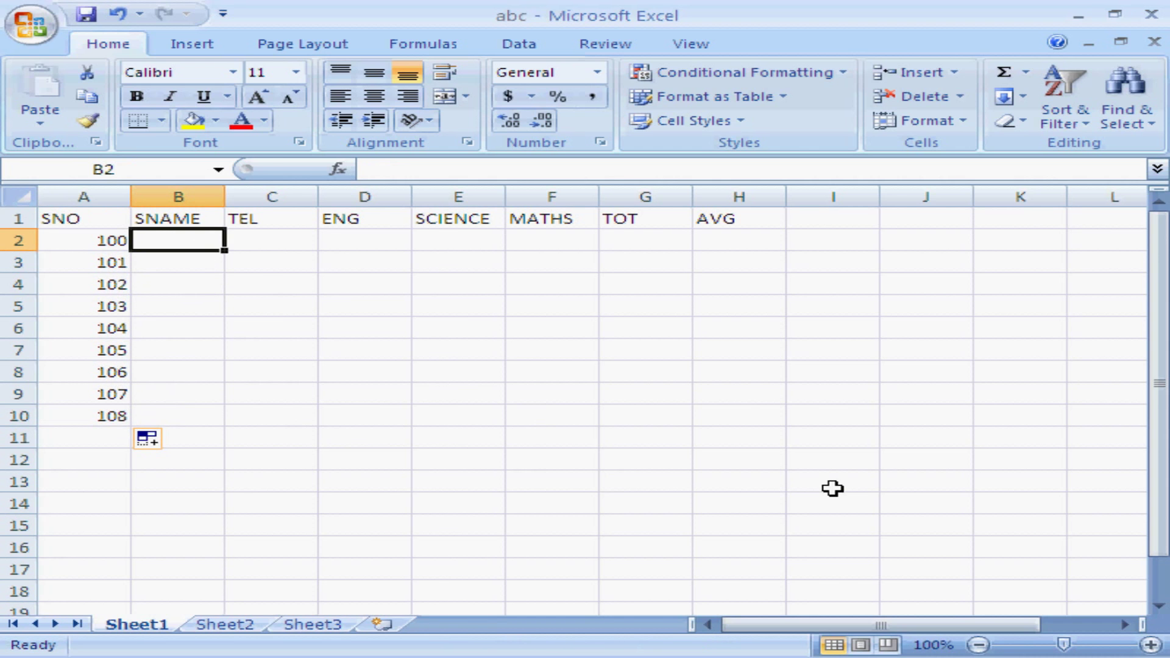
type("NANI")
key("Return")
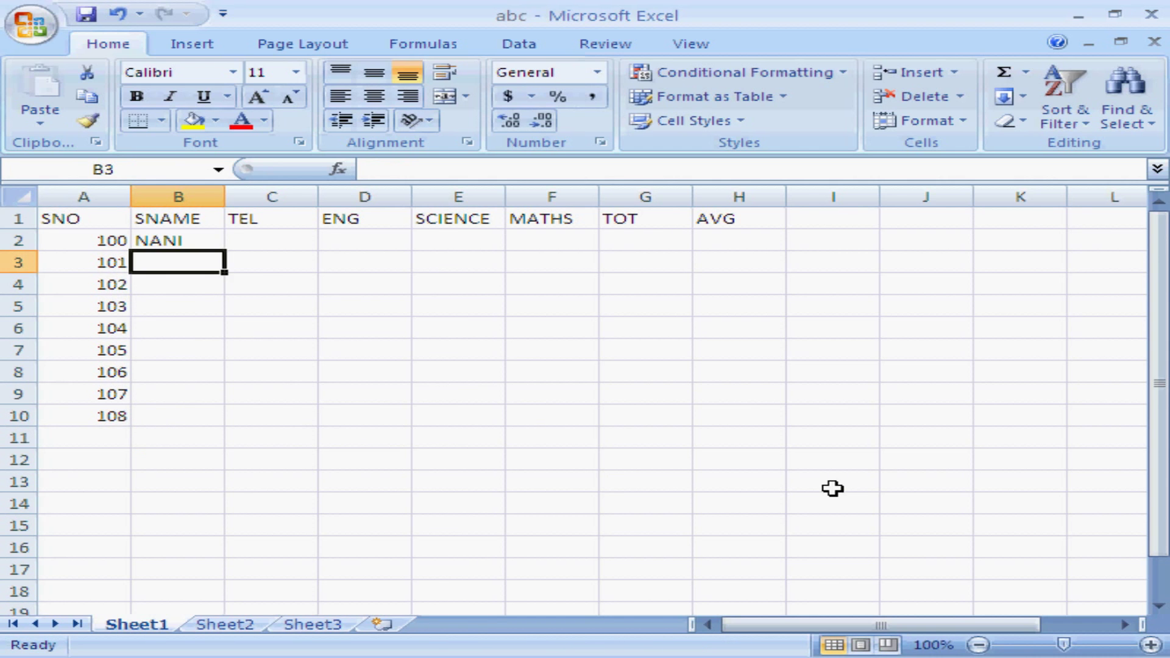
type("HARI")
key("Return")
type("D")
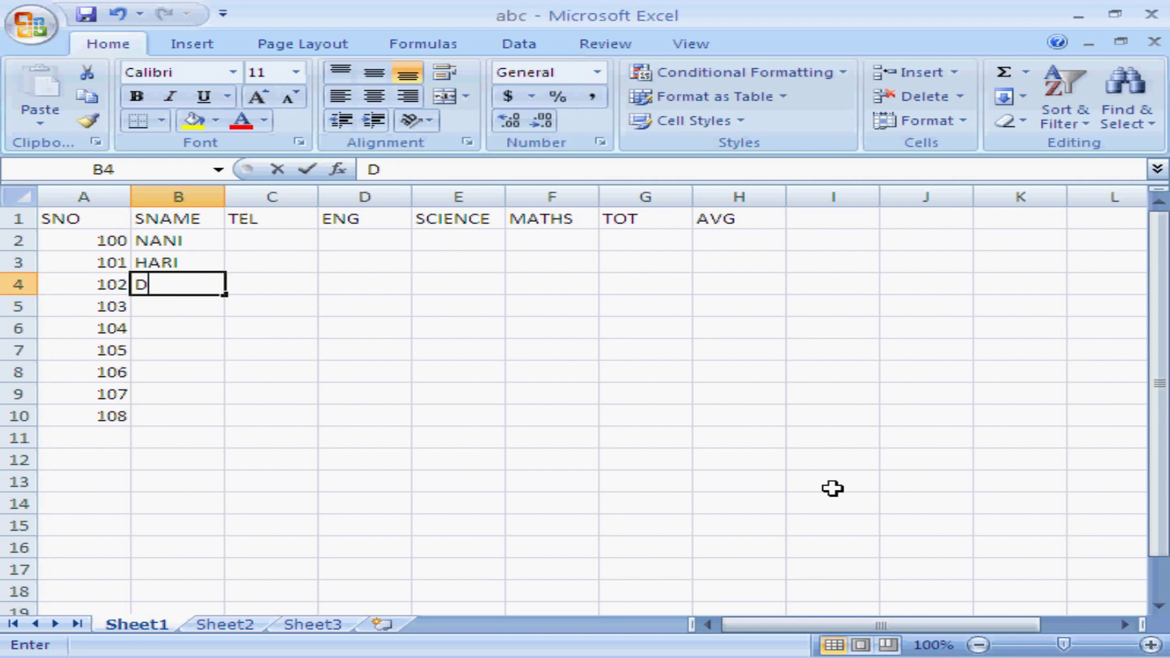
type("AMU")
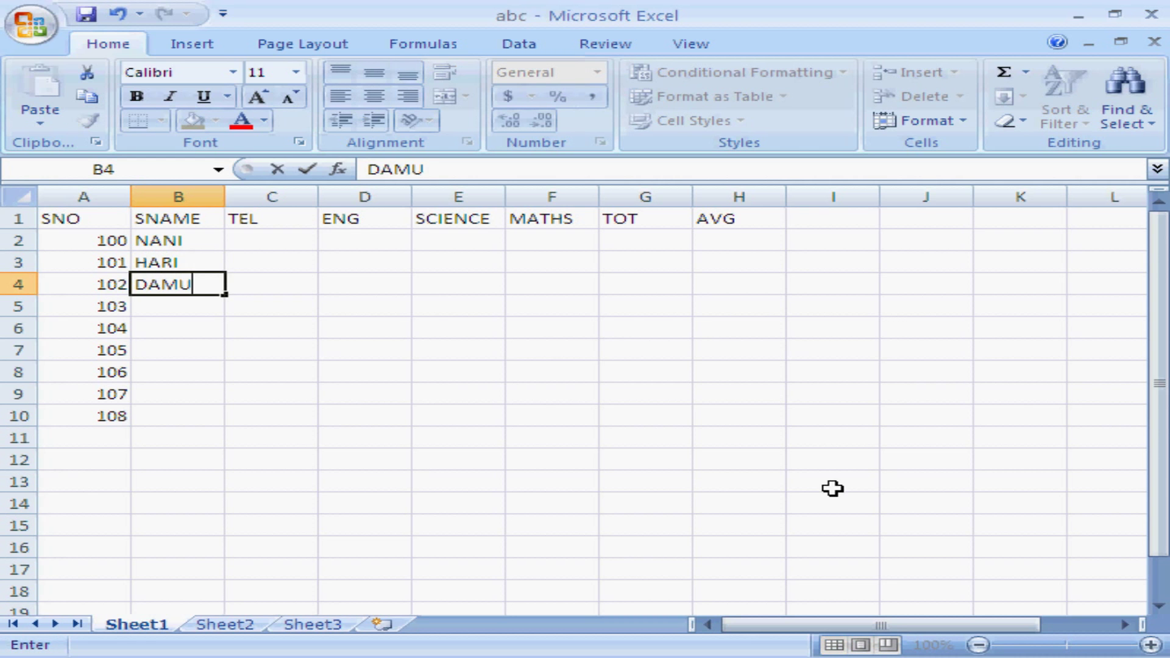
key("Return")
type("U")
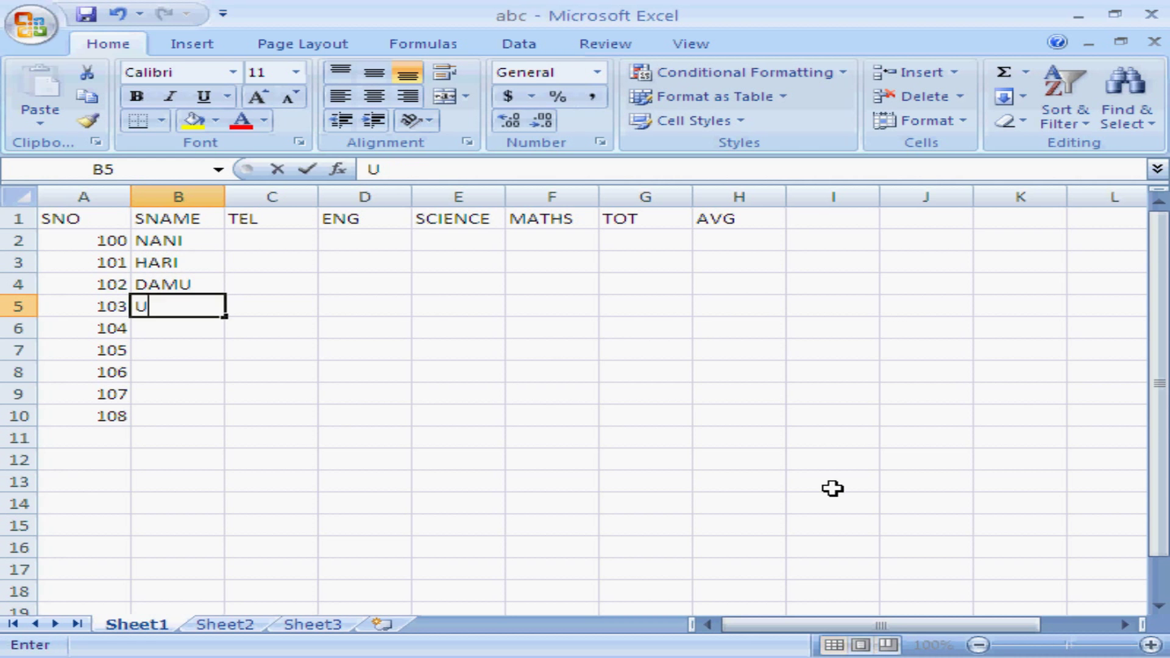
type("DYA")
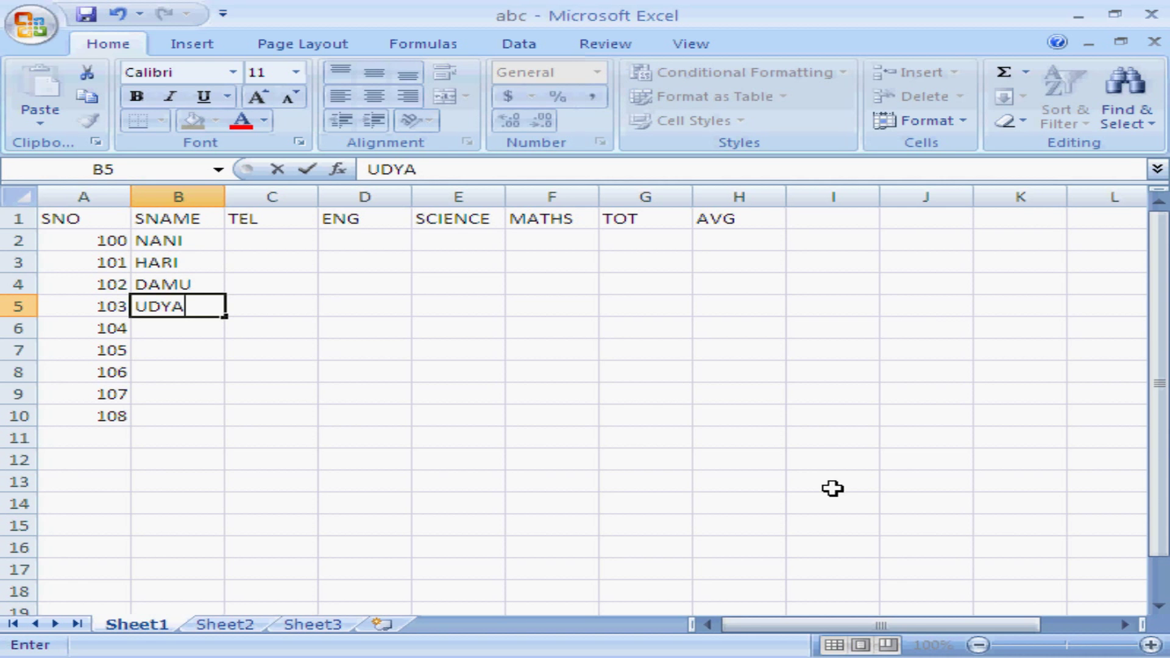
key("BackSpace")
key("BackSpace")
type("AY")
key("Return")
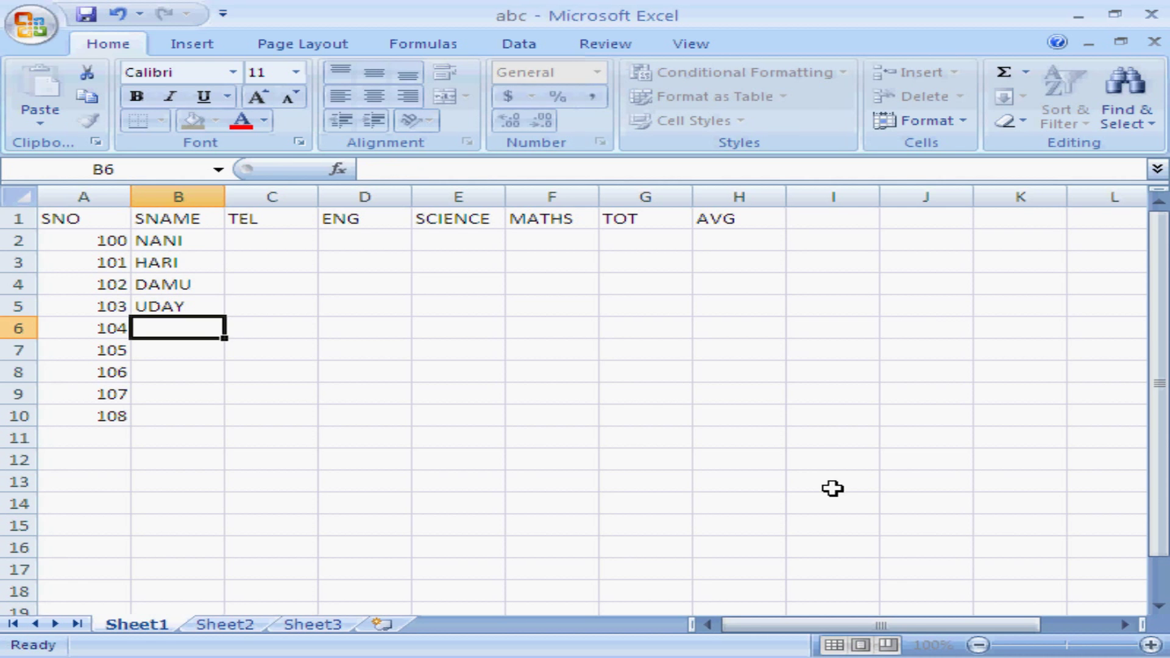
Enter the remaining five student names in cells B6 to B10
type("DIVYA")
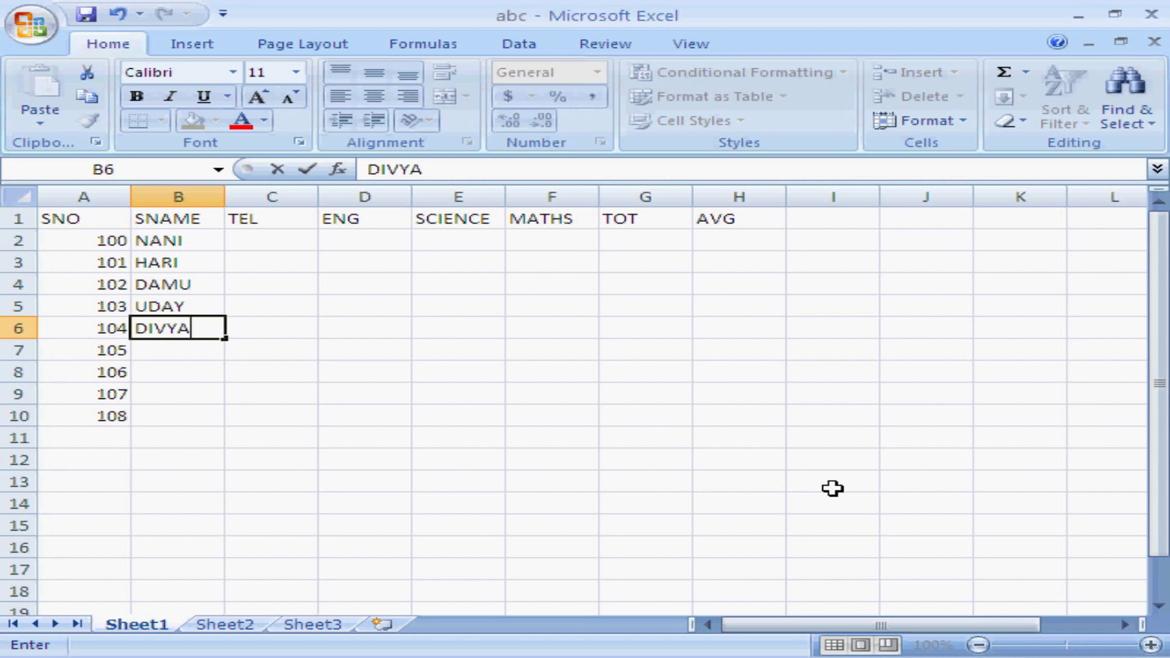
key("Return")
type("ANU")
key("Return")
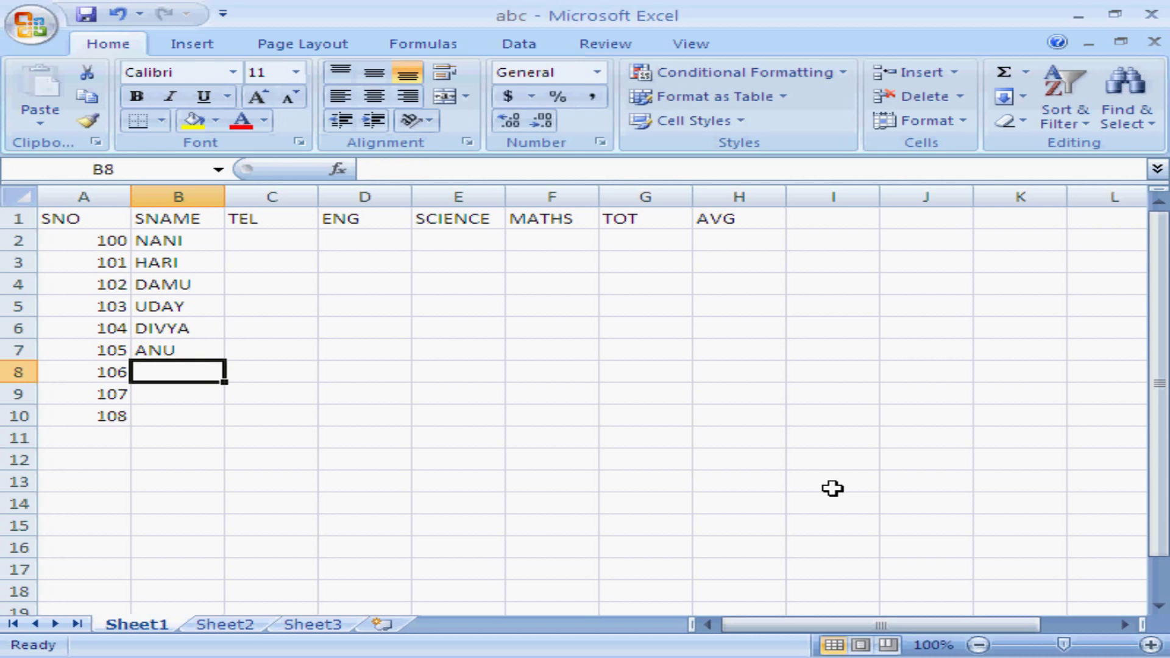
type("KIRAN")
key("Return")
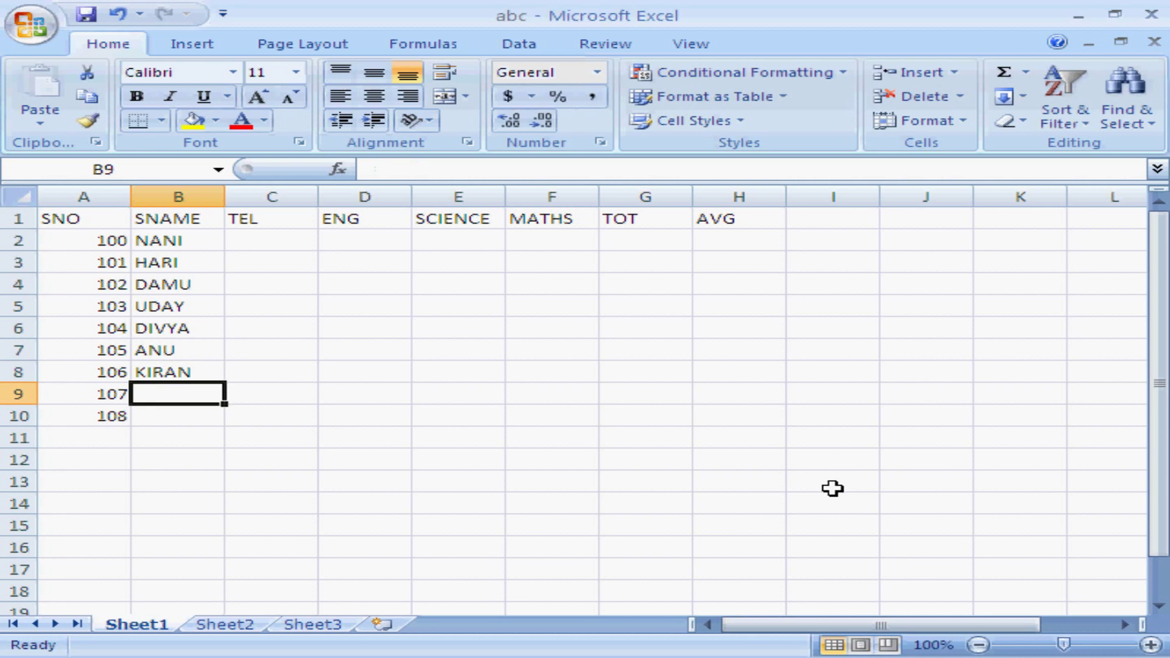
type("VIJAY")
key("Return")
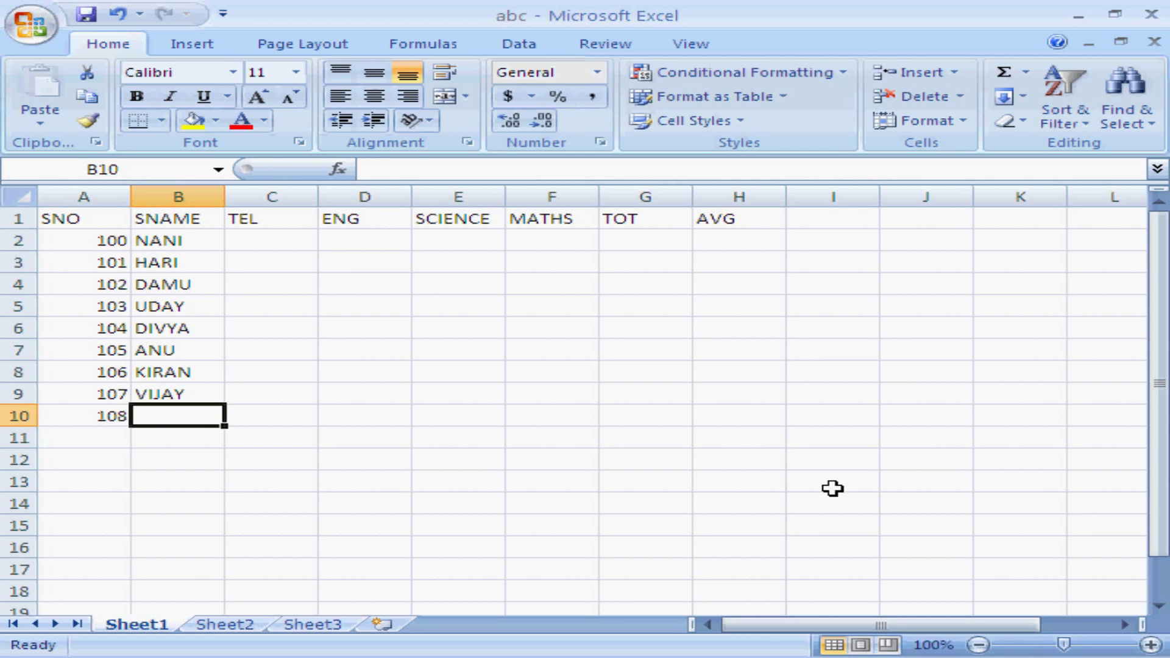
type("KISH")
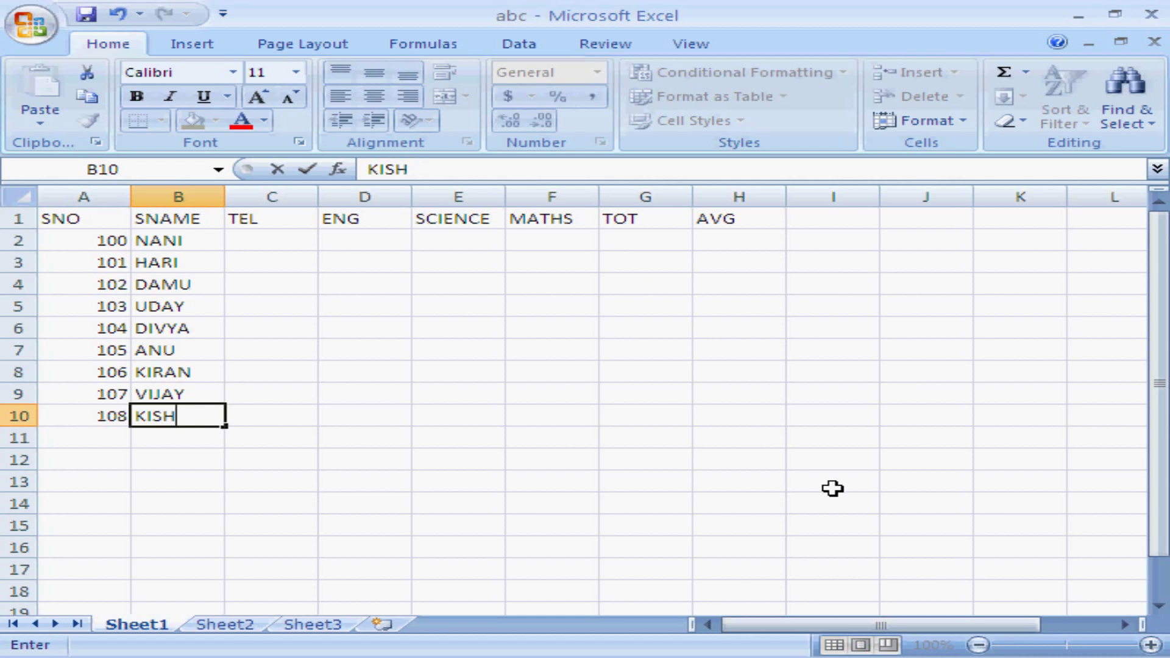
type("ORE")
key("Return")
Enter the TEL marks 45, 56, 67, 78 and 45 in cells C2 to C6
key("Up")
key("Up")
key("Up")
key("Up")
key("Up")
key("Up")
key("Up")
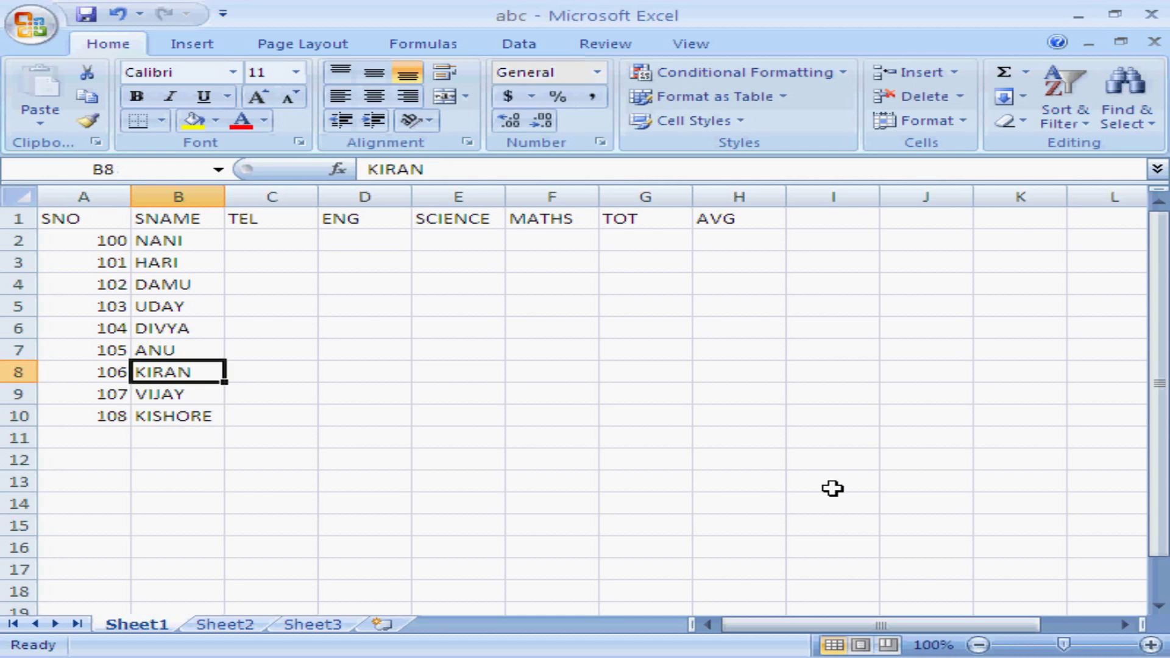
key("Up")
key("Up")
key("Right")
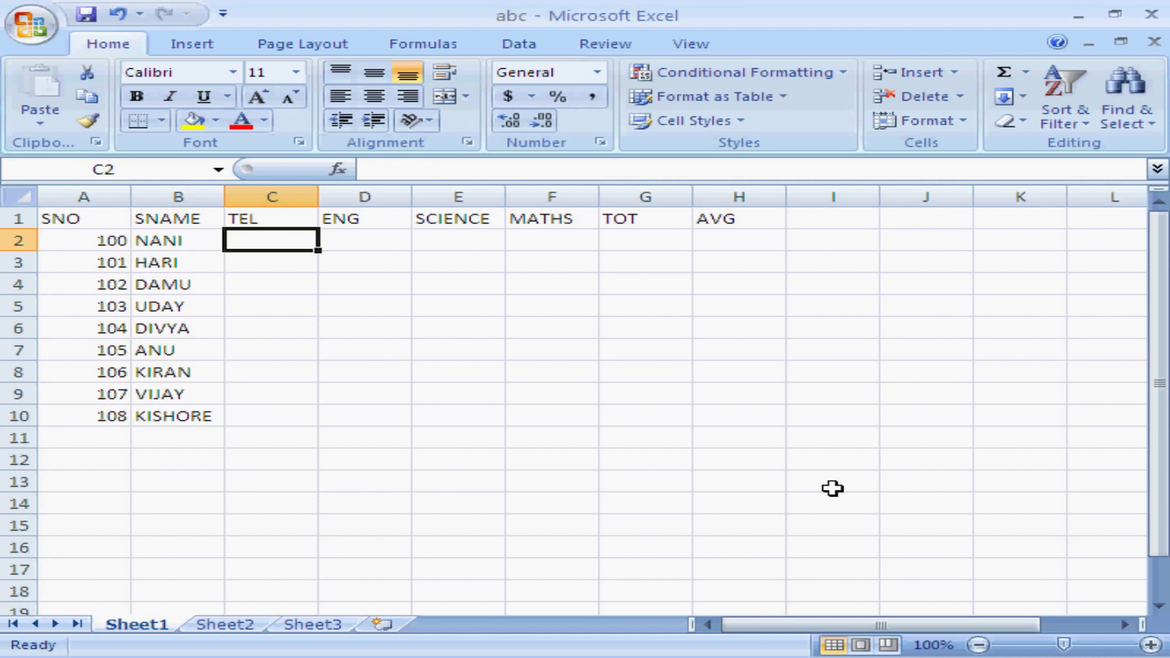
type("45")
key("Return")
type("56")
key("Return")
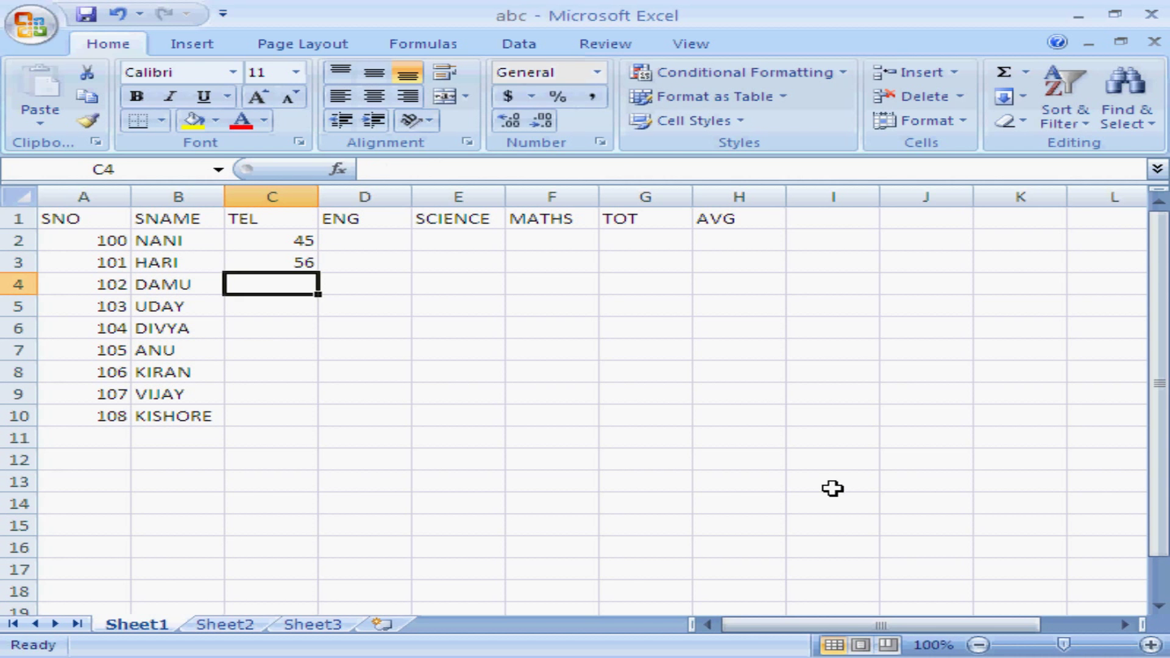
type("67")
key("Return")
type("78")
key("Return")
type("45")
key("Return")
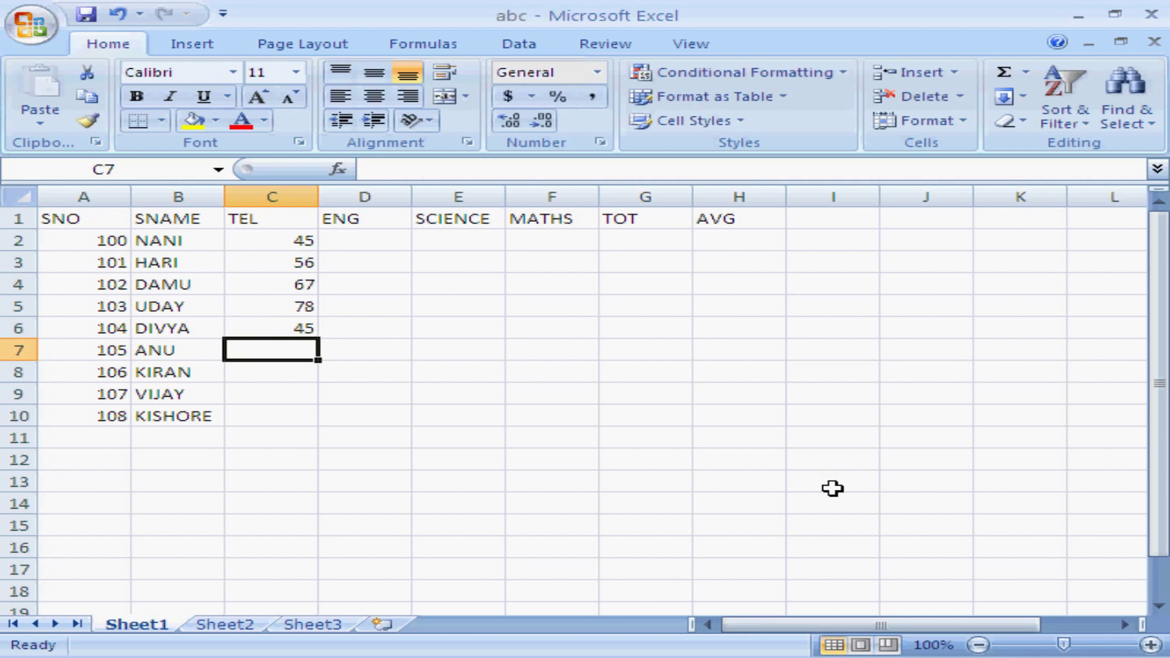
Enter the remaining TEL marks 34, 78, 89 and 67 in cells C7 to C10
type("34")
key("Return")
type("657")
key("Return")
key("Up")
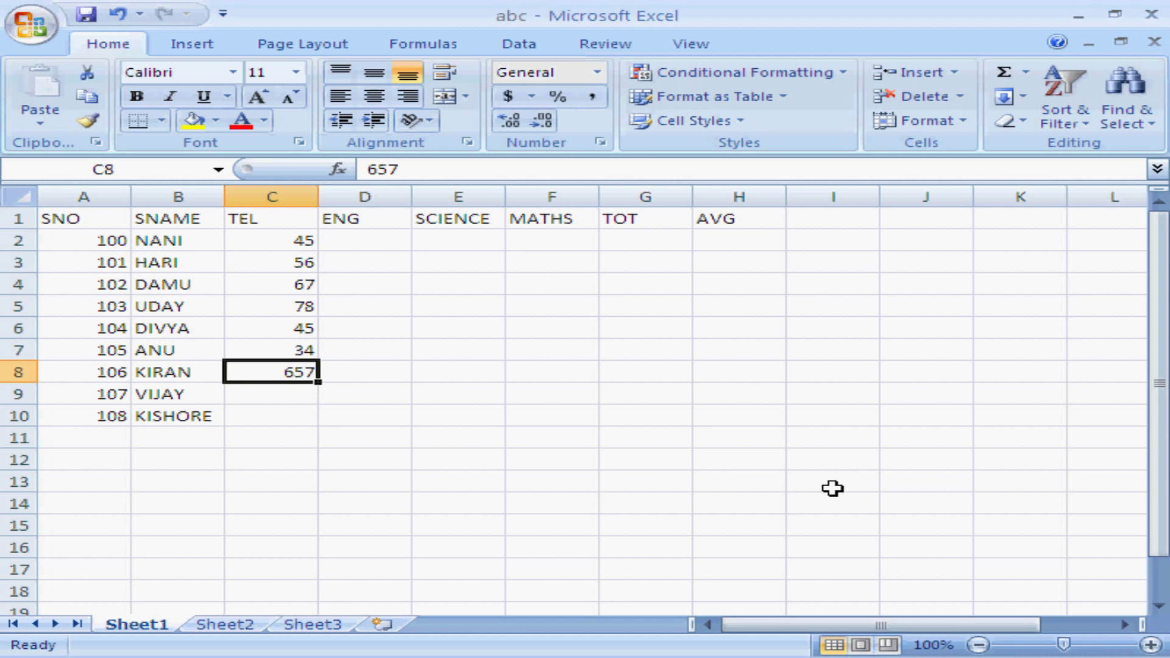
type("78")
key("Return")
type("89")
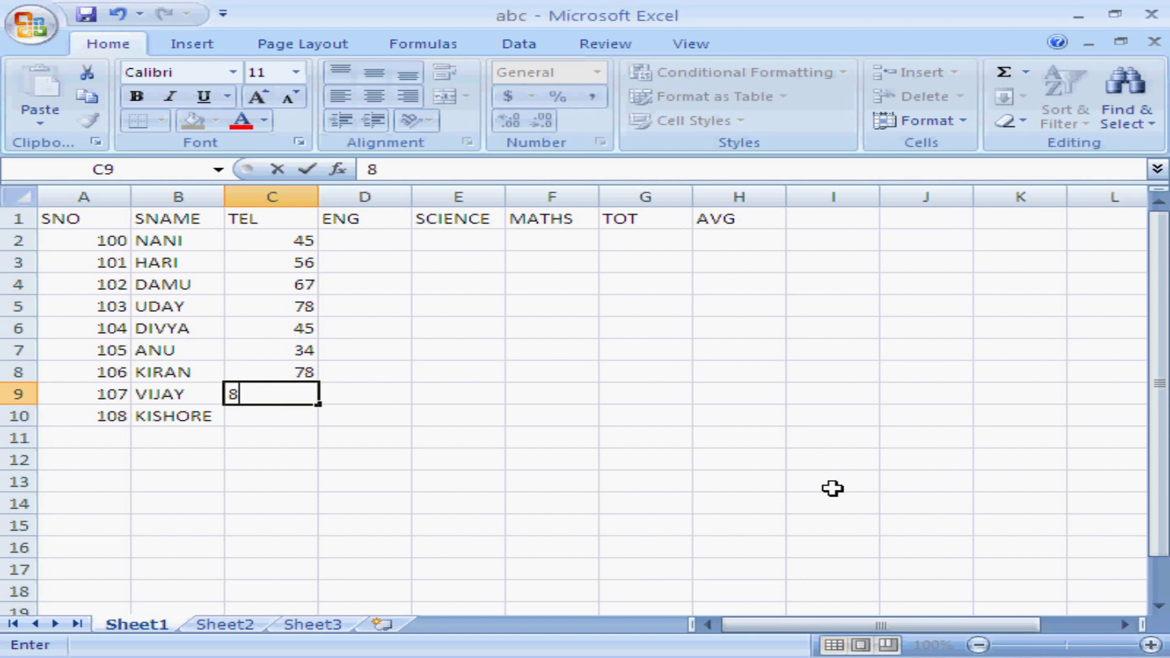
key("Return")
type("67")
key("Right")
Enter the ENG marks 56, 45, 67 and 78 in cells D2 to D5
key("Up")
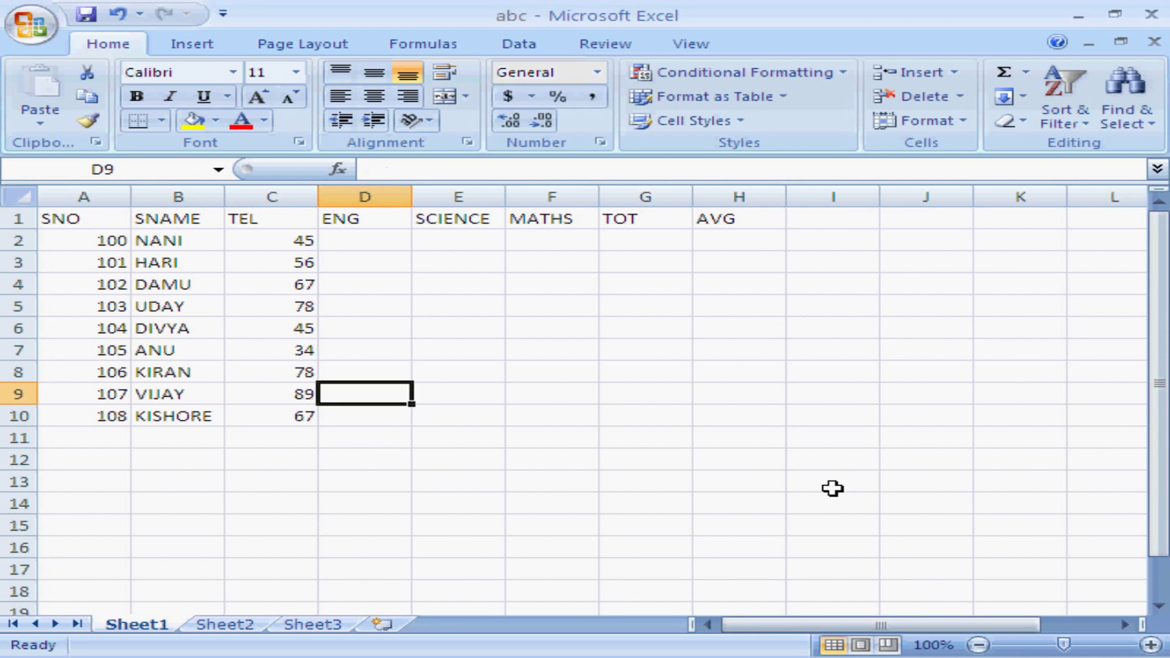
key("Up")
key("Up")
key("Up")
key("Up")
key("Up")
key("Up")
key("Up")
type("56")
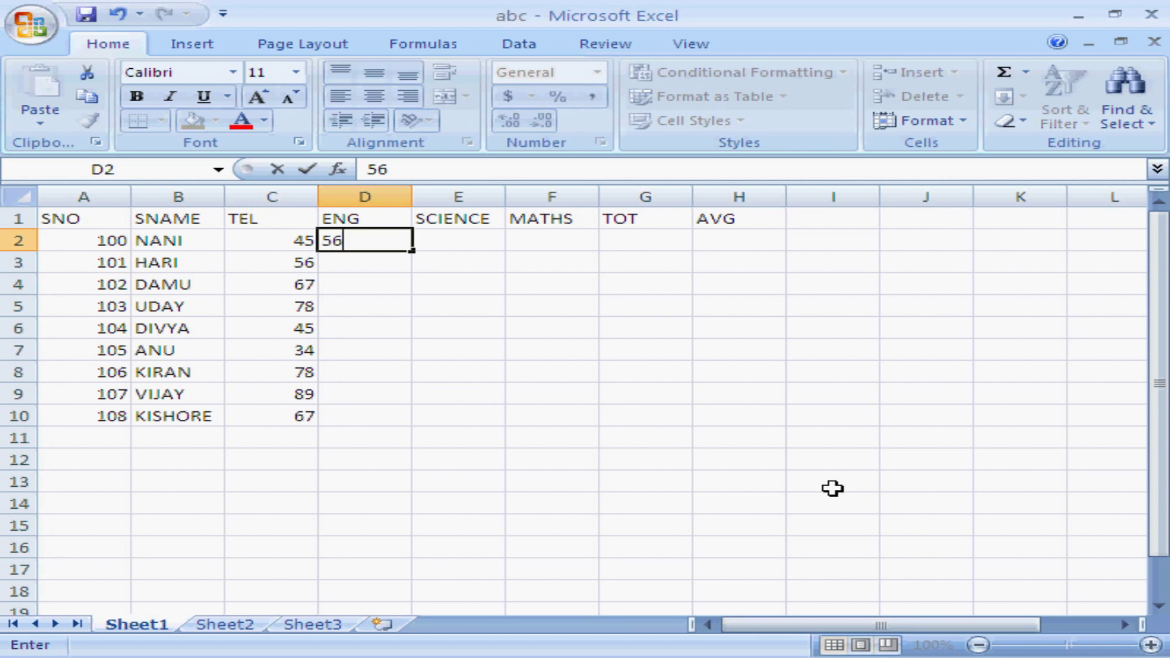
key("Return")
type("45")
key("Return")
type("67")
key("Return")
type("78")
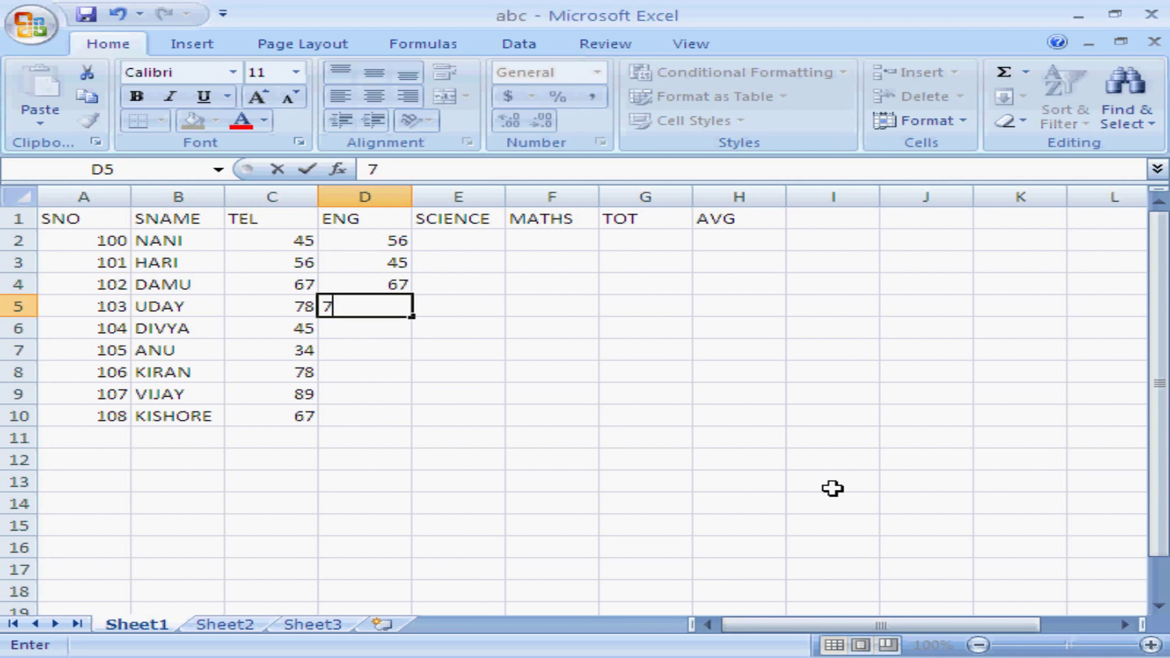
key("Return")
Enter the remaining ENG marks 89, 67, 56, 54 and 34 in cells D6 to D10
type("89")
key("Return")
type("67")
key("Return")
type("56")
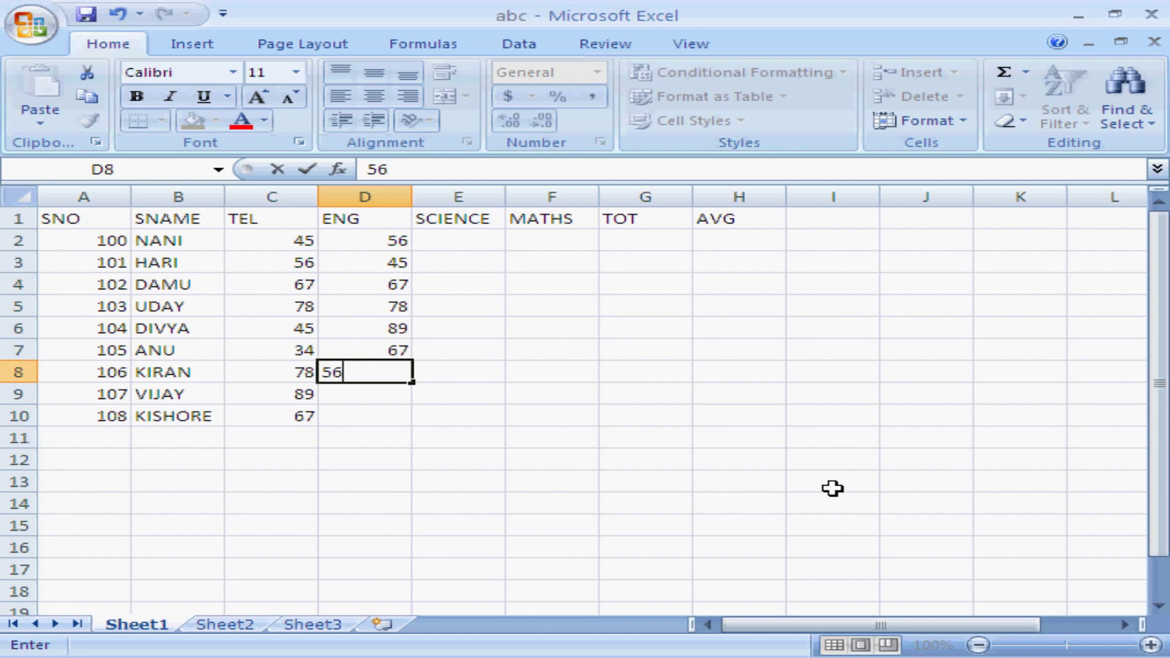
key("Return")
type("54")
key("Return")
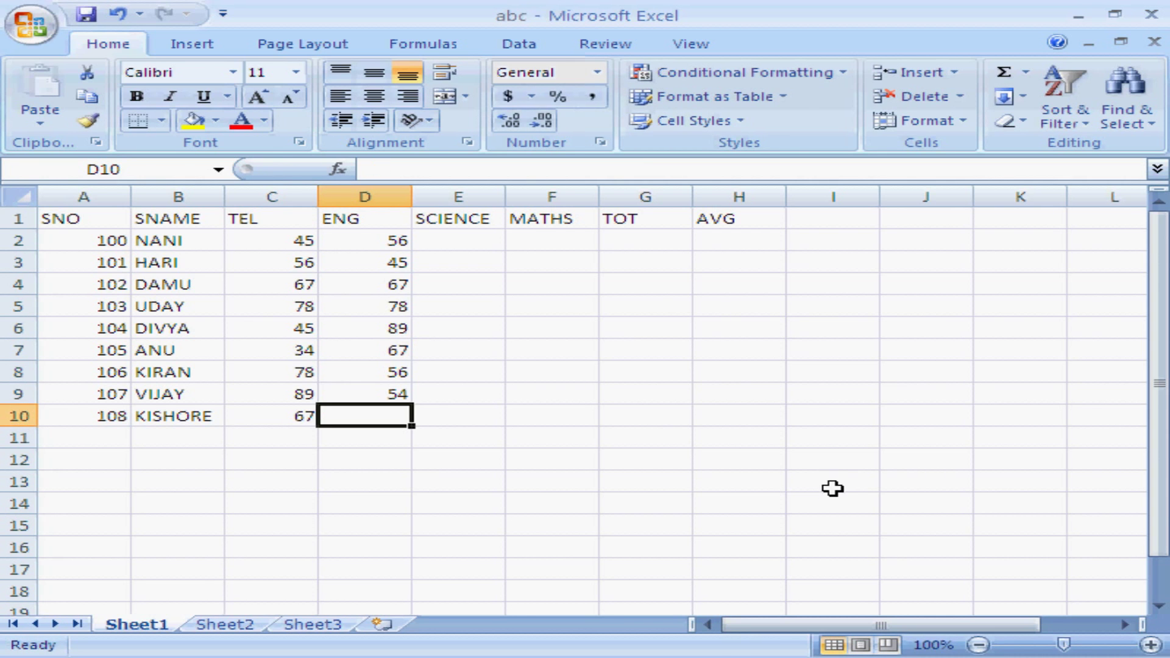
type("34")
key("Return")
Enter the SCIENCE marks 56, 78, 56, 45 and 34 in cells E2 to E6
key("Up")
key("Up")
key("Up")
key("Up")
key("Up")
key("Up")
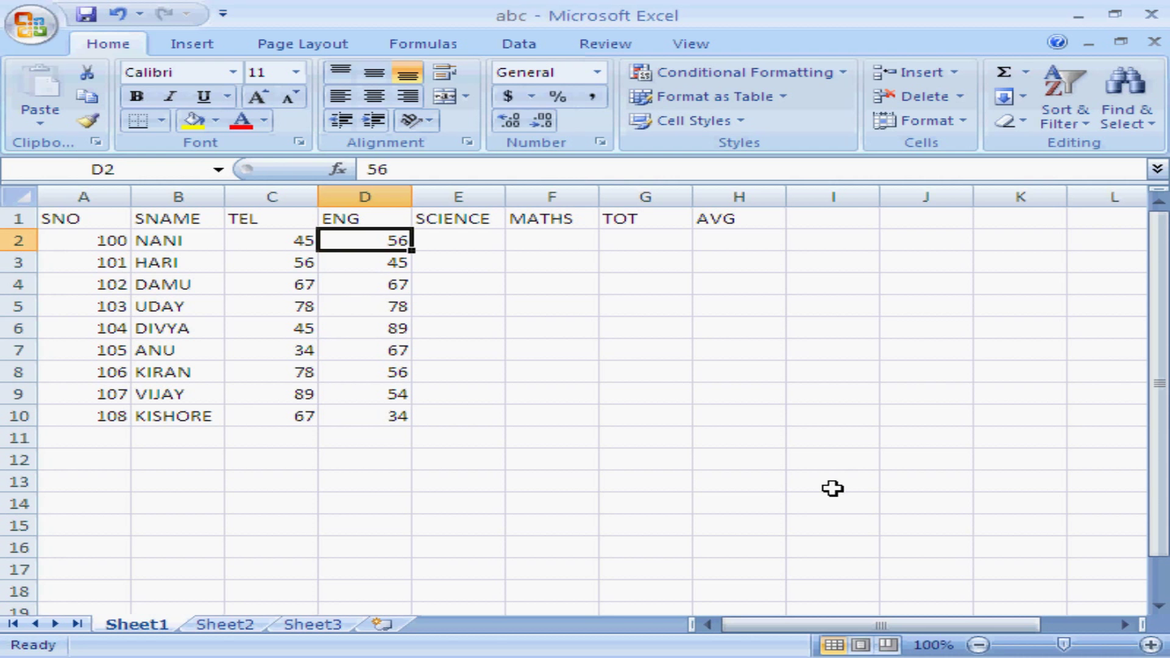
key("Right")
type("56")
key("Return")
type("78")
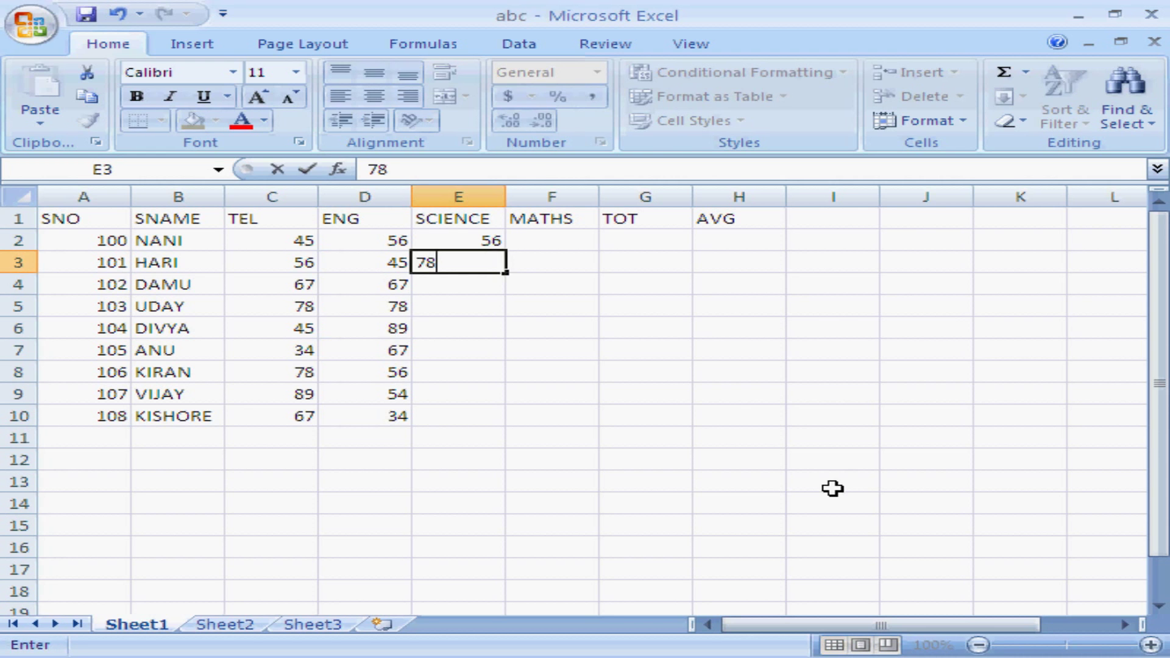
key("Return")
type("56")
key("Return")
type("45")
key("Return")
type("34")
key("Return")
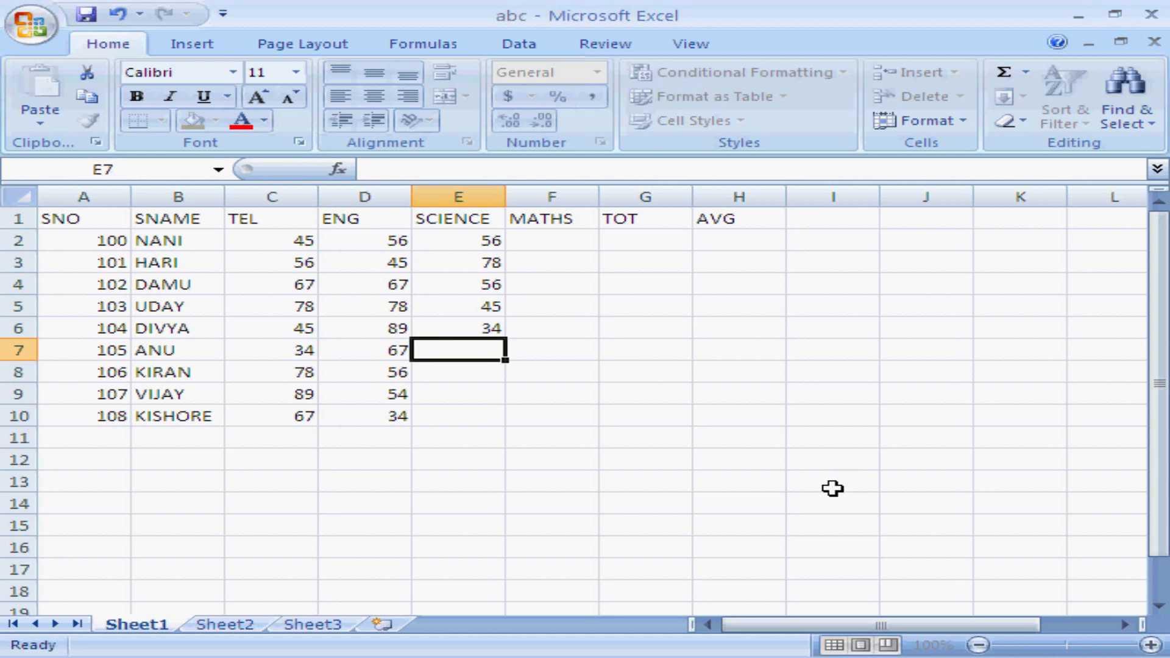
Enter the remaining SCIENCE marks 45, 67, 67 and 78 in cells E7 to E10
type("45")
key("Return")
type("67")
key("Return")
type("67")
key("Return")
type("78")
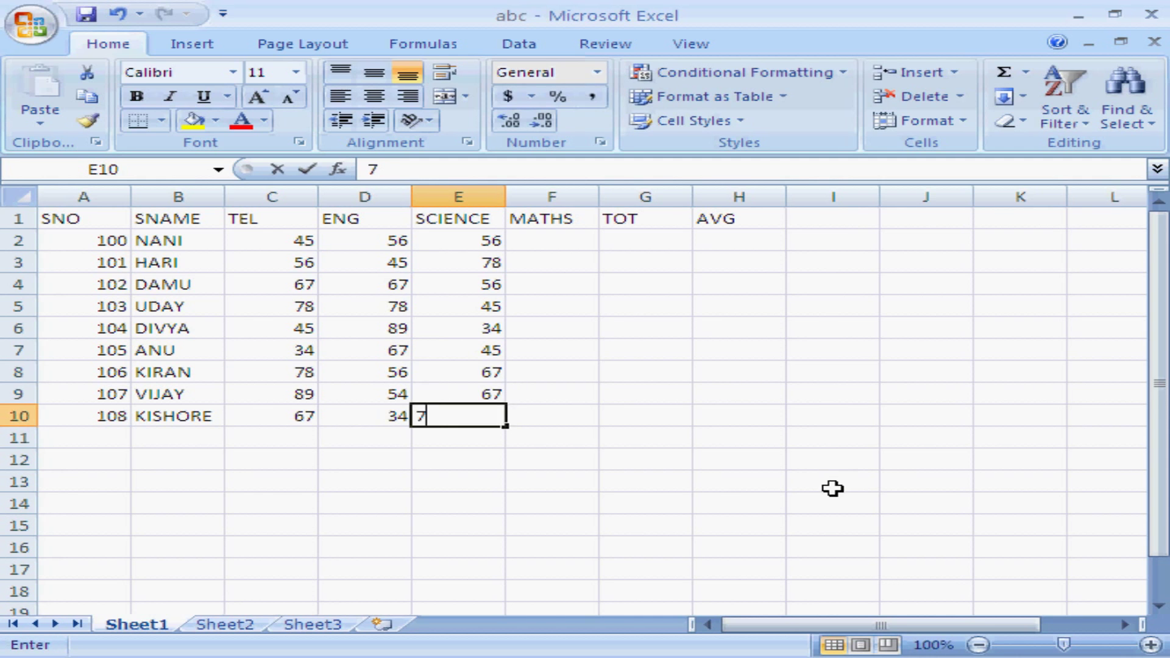
key("Return")
Enter the MATHS marks 56, 67, 78 and 56 in cells F2 to F5
key("Right")
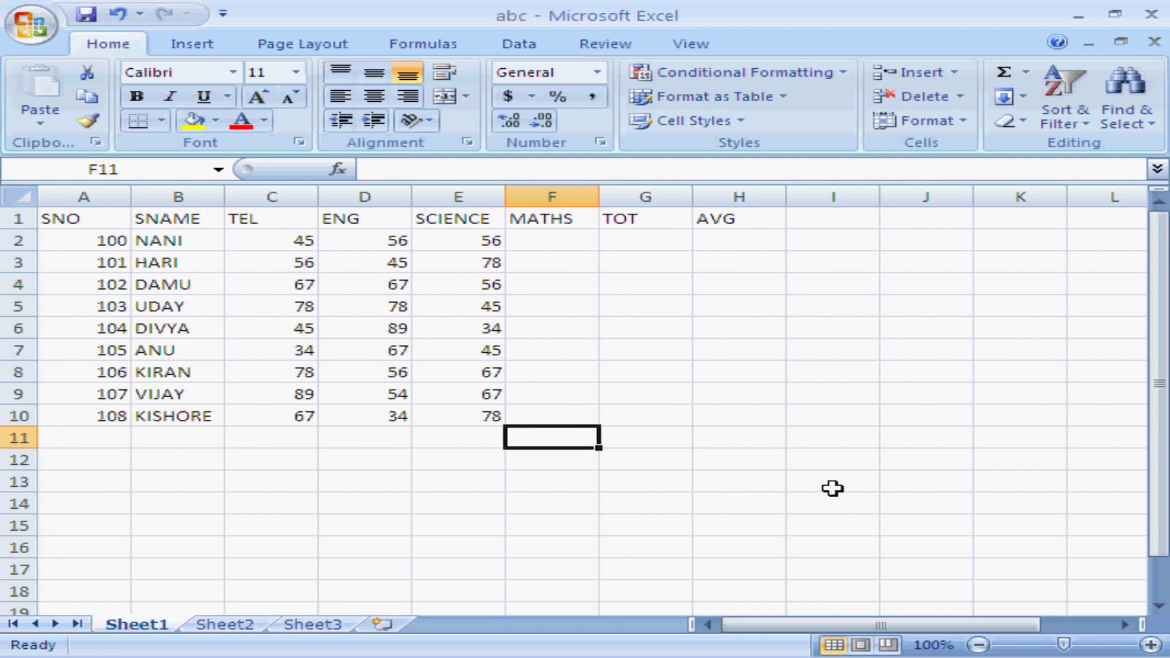
key("Up")
key("Up")
key("Up")
key("Up")
key("Up")
key("Up")
key("Up")
key("Up")
key("Up")
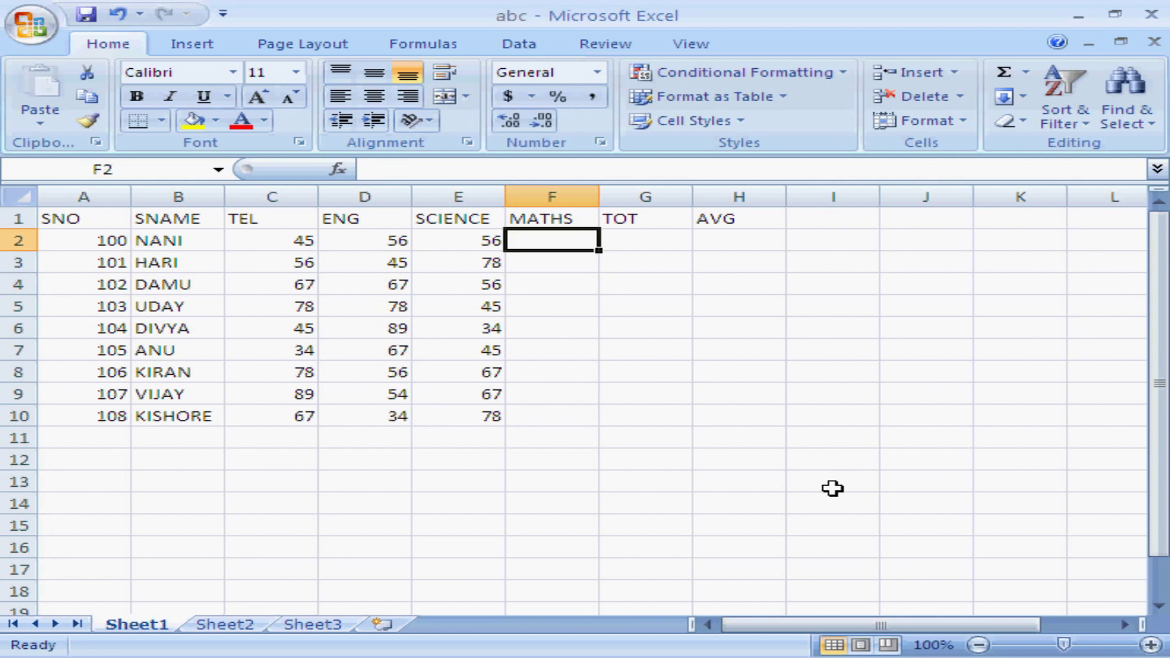
type("56")
key("Return")
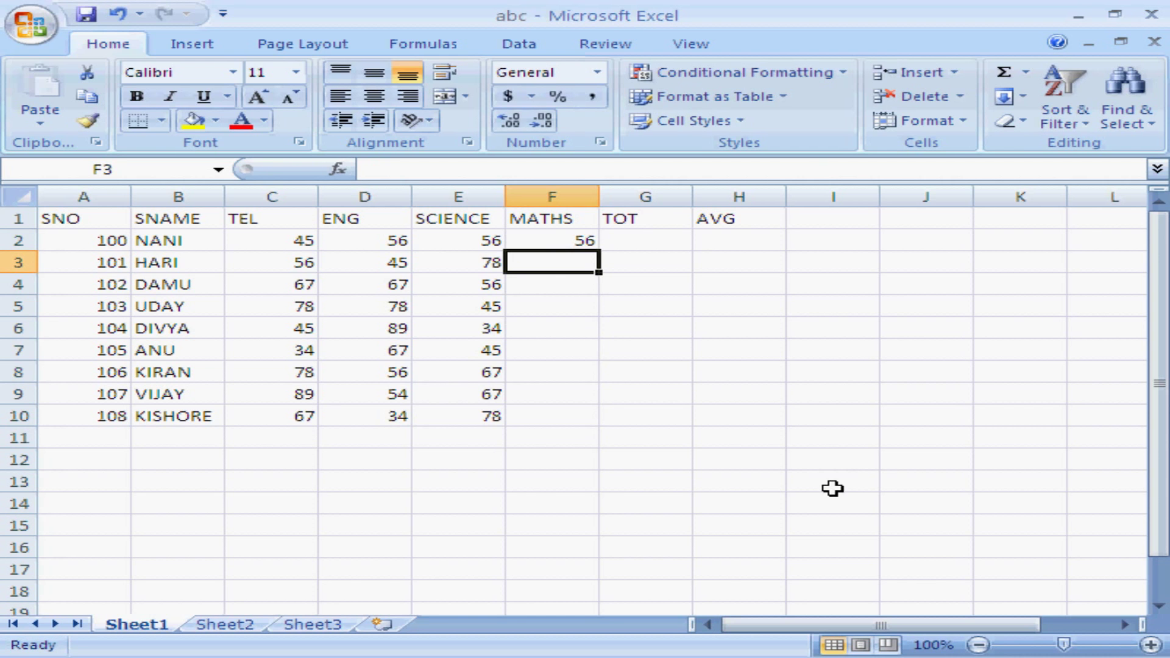
type("67")
key("Return")
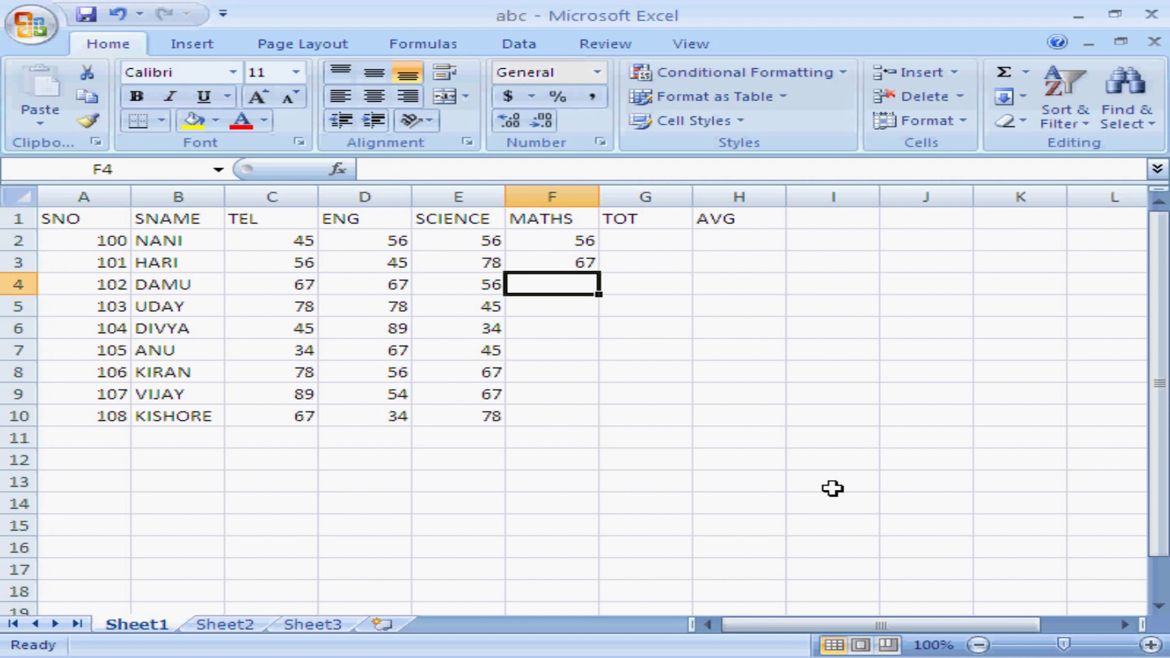
type("78")
key("Return")
type("56")
key("Return")
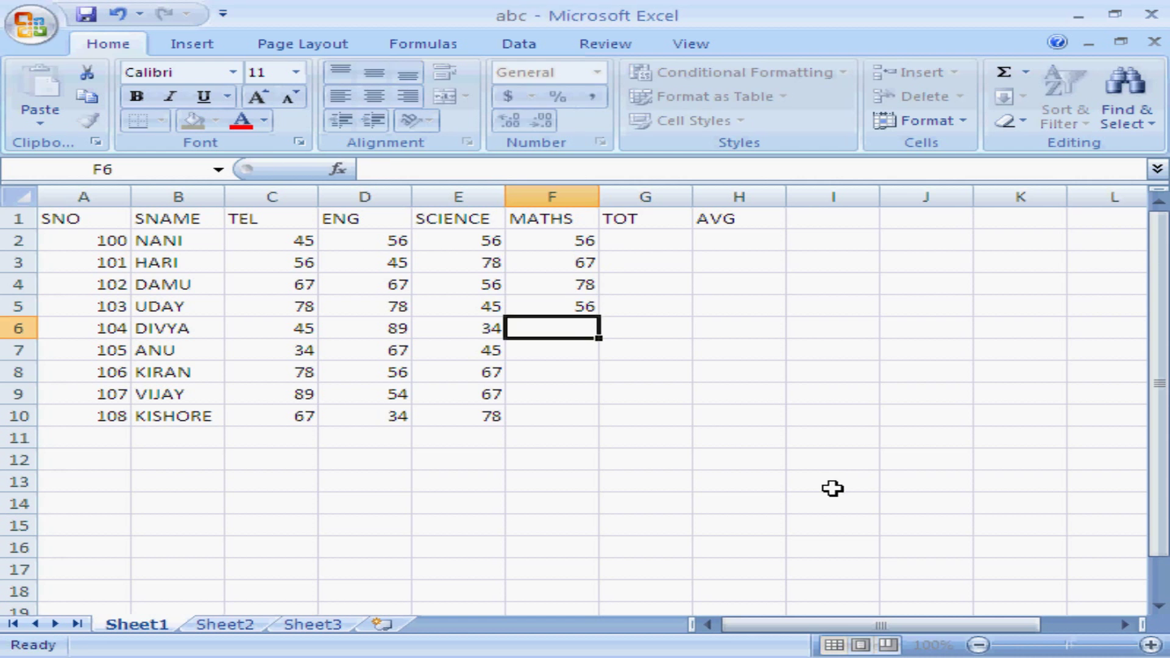
Enter the remaining MATHS marks 78, 56, 45, 67 and 45 in cells F6 to F10
type("78")
key("Return")
type("56")
key("Return")
type("45")
key("Return")
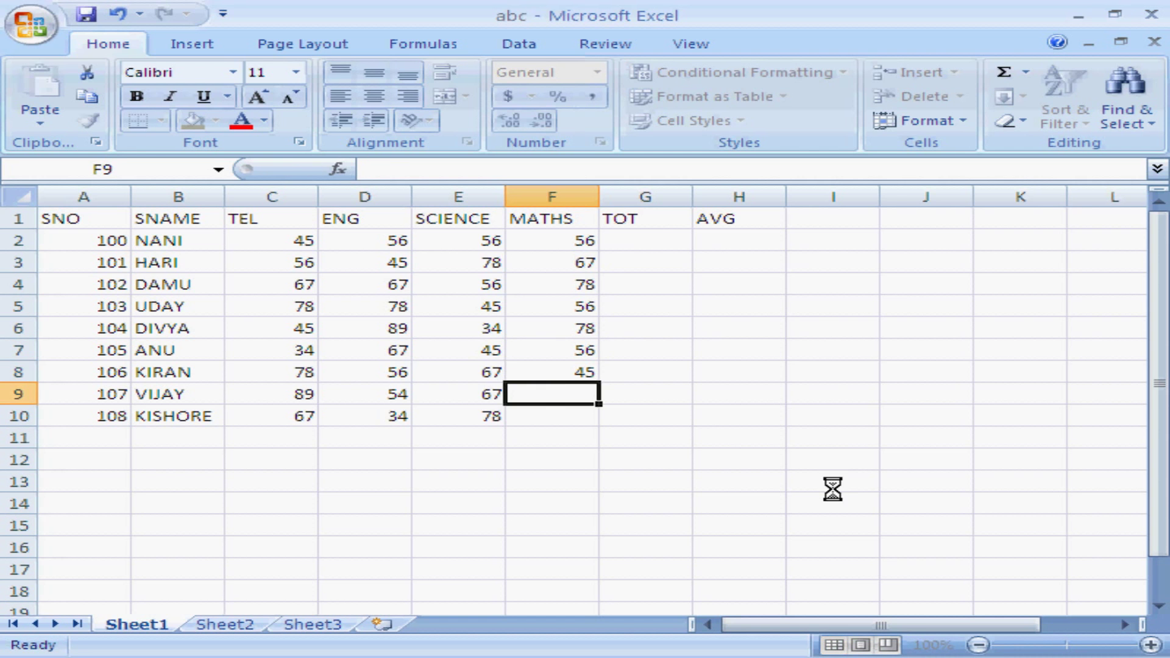
type("67")
key("Return")
type("45")
key("Return")
Look over the first student's subject marks across row 2, ending on the TOT cell G2
key("Right")
key("Right")
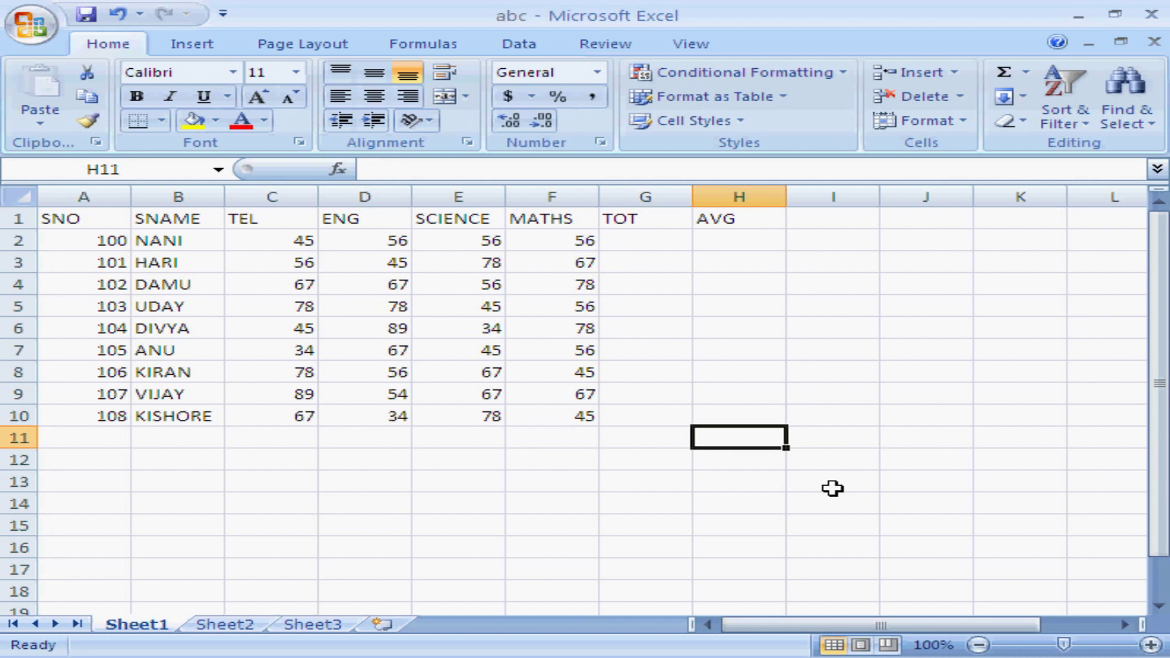
key("Up")
key("Up")
key("Up")
key("Up")
key("Up")
key("Up")
key("Up")
key("Up")
key("Up")
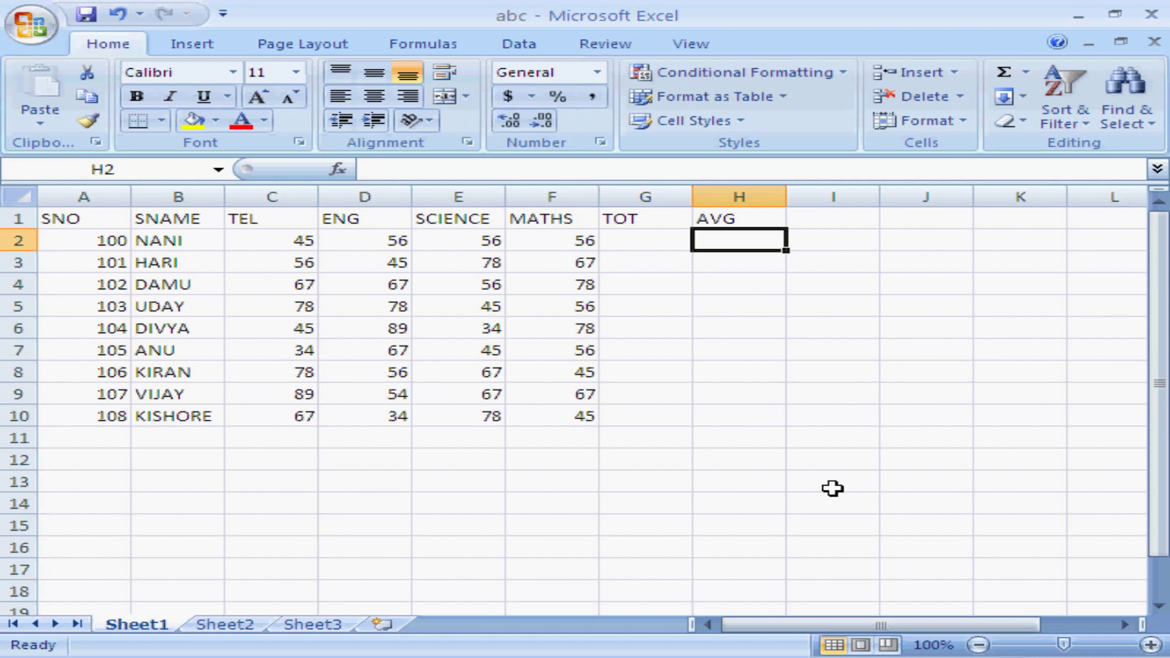
key("Left")
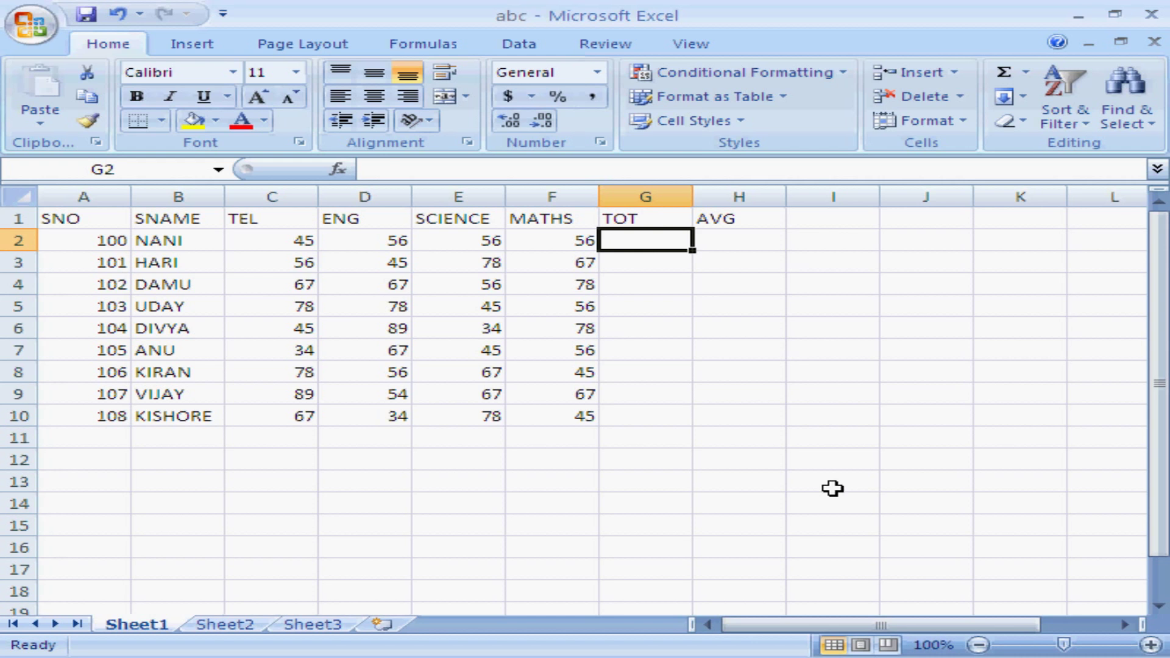
key("Left")
key("Left")
key("Left")
key("Left")
key("Left")
key("Right")
key("Right")
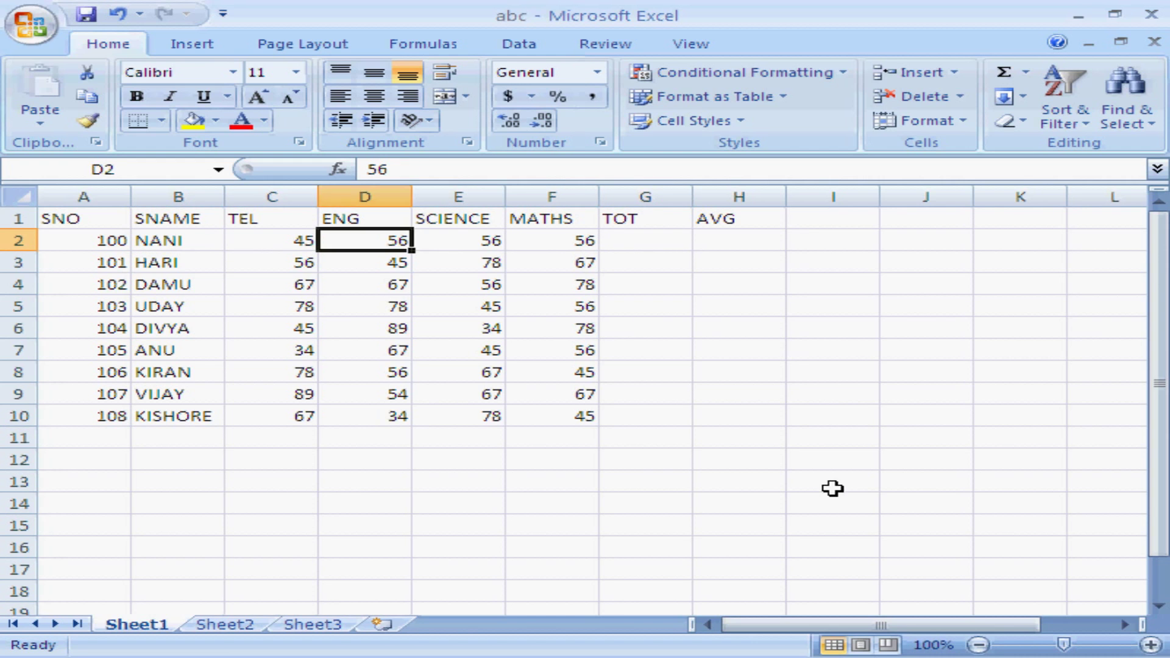
key("Right")
key("Right")
key("Right")
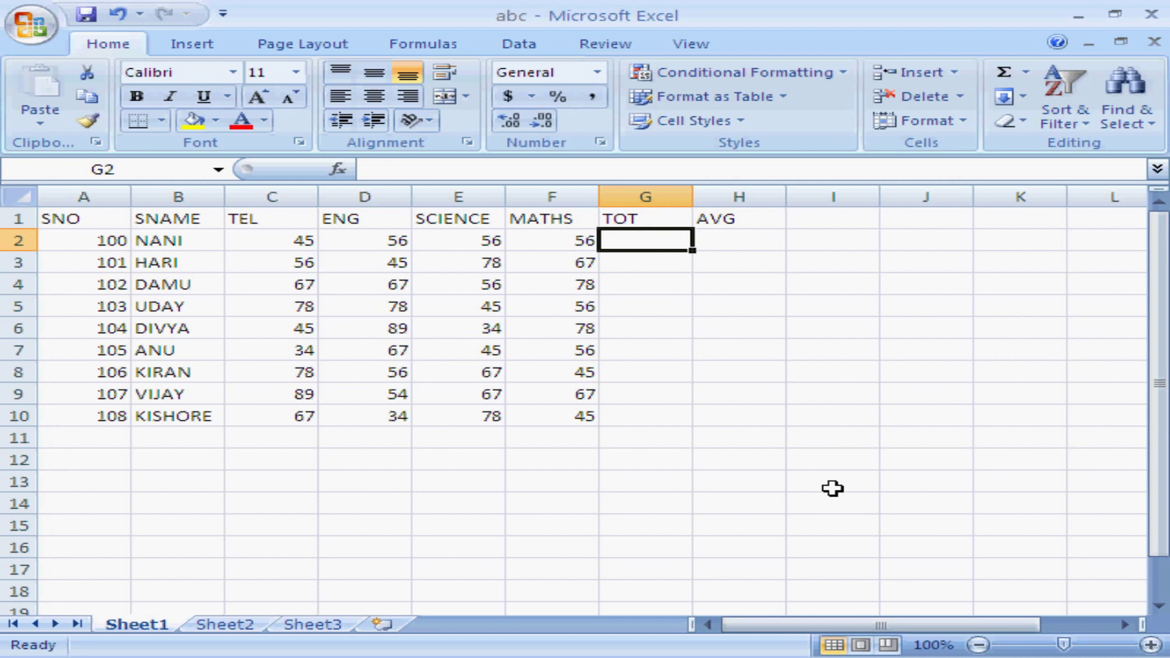
Enter the total formula =C2+D2+E2+F2 in cell G2 under TOT
type("=")
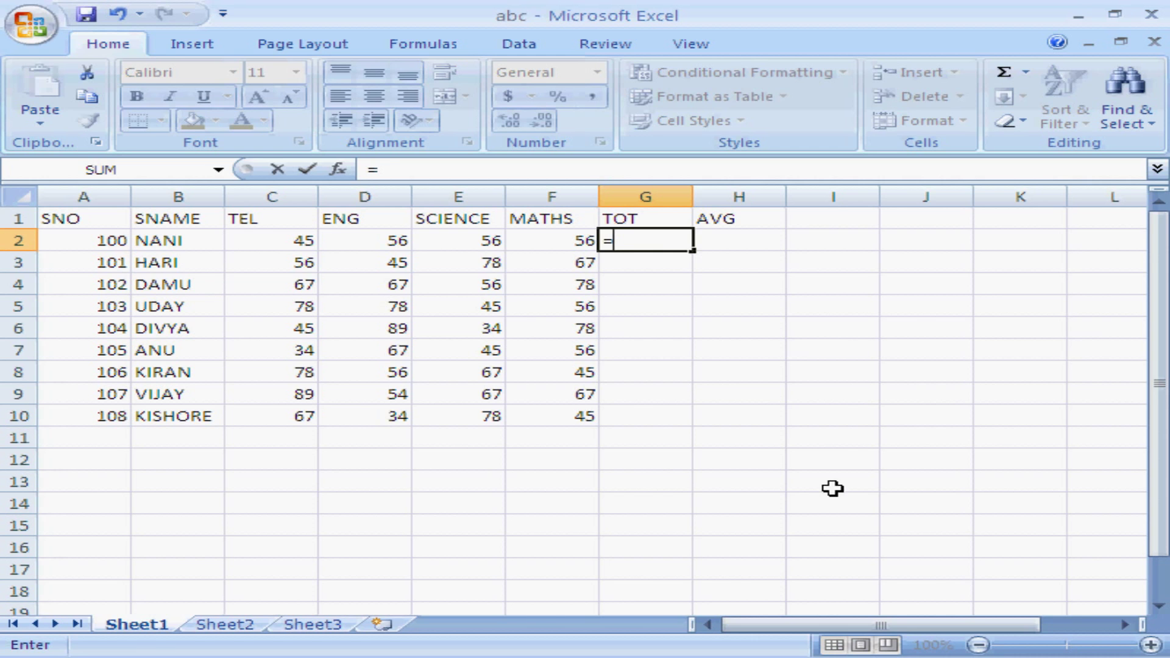
type("C")
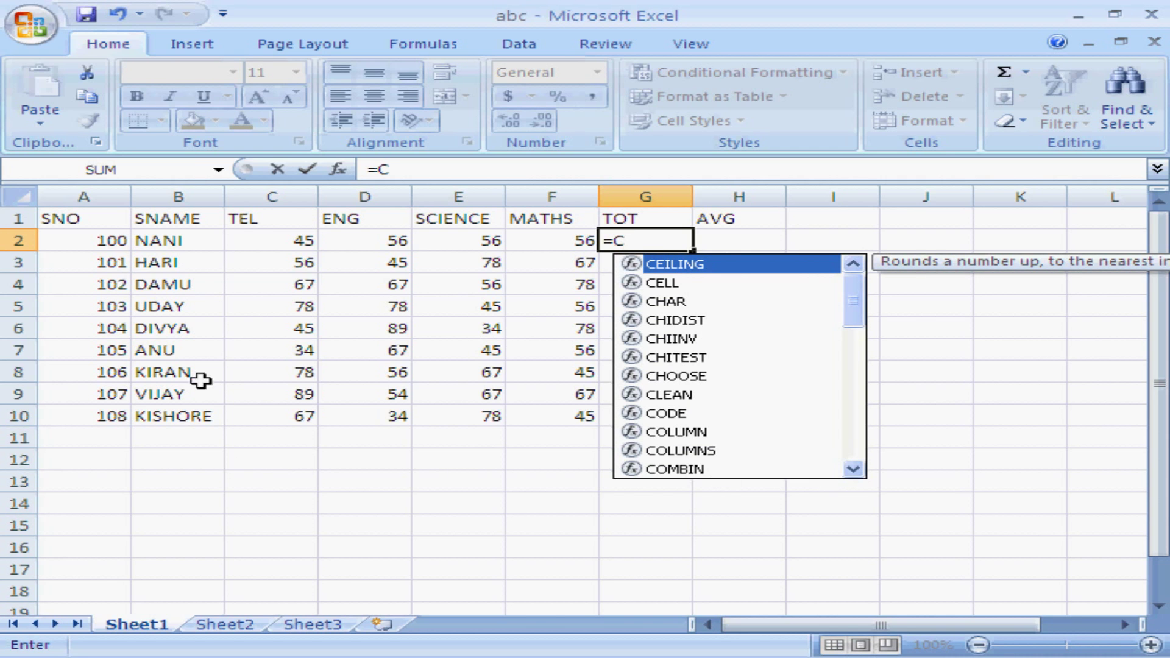
type("2")
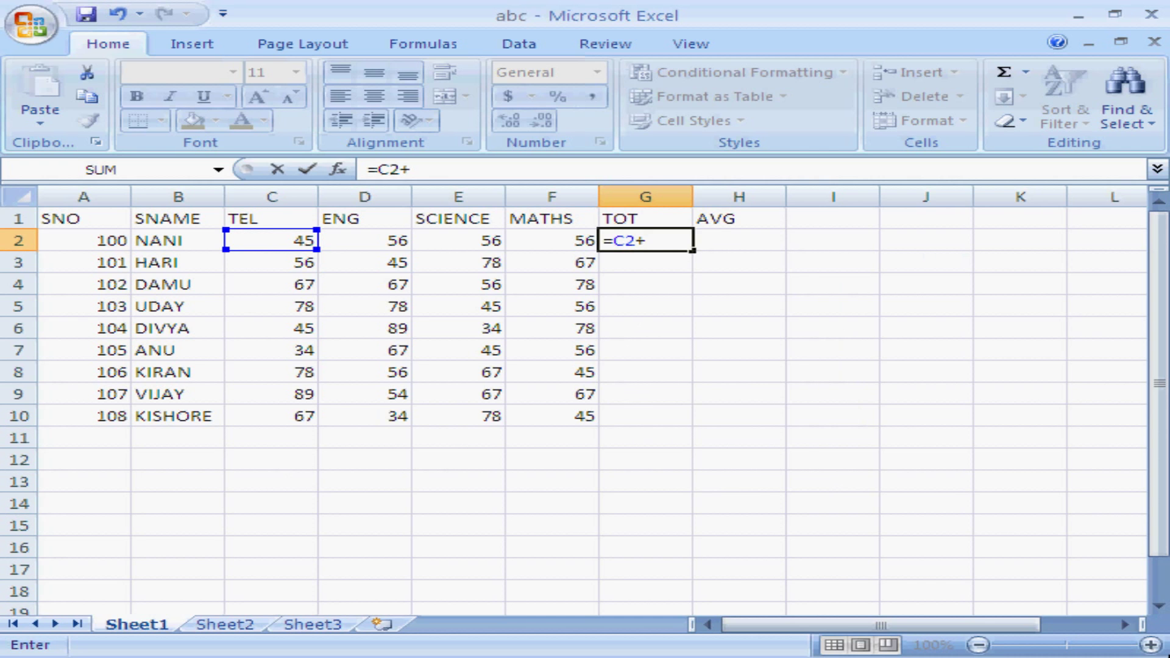
type("+D2")
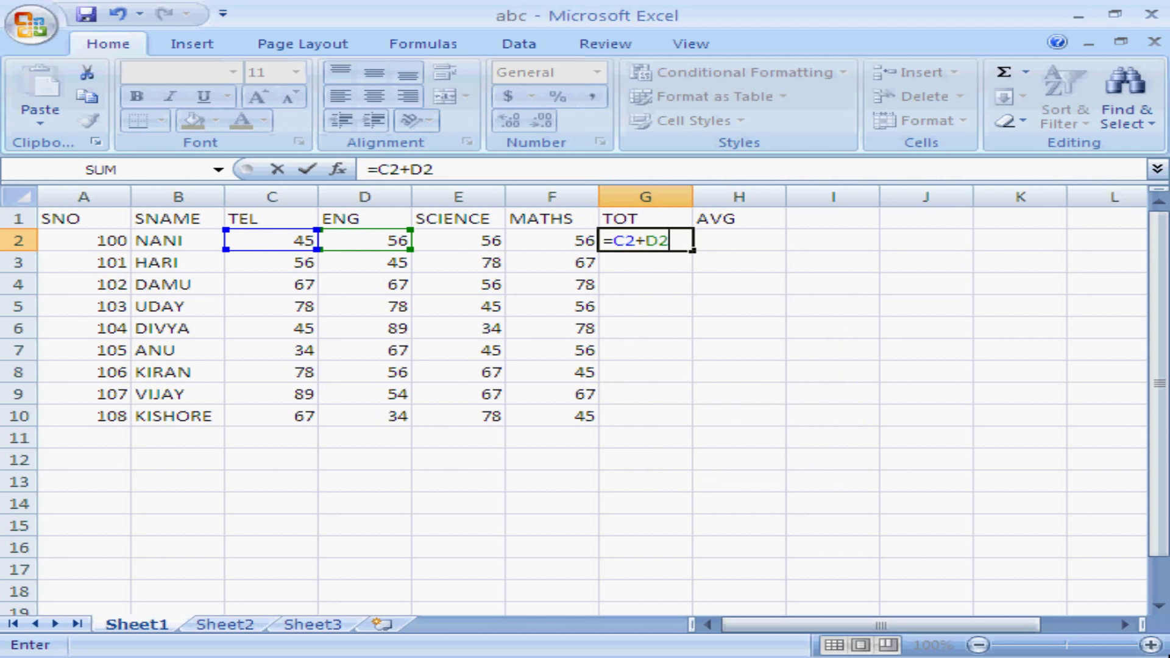
type("+E2")
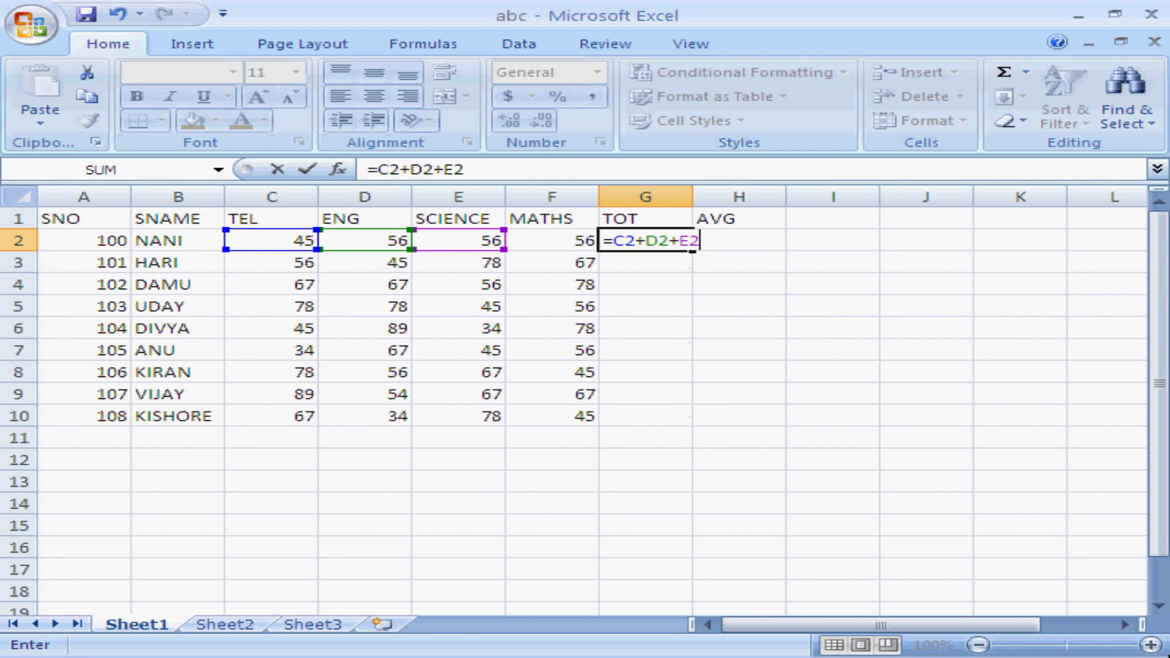
type("+F2")
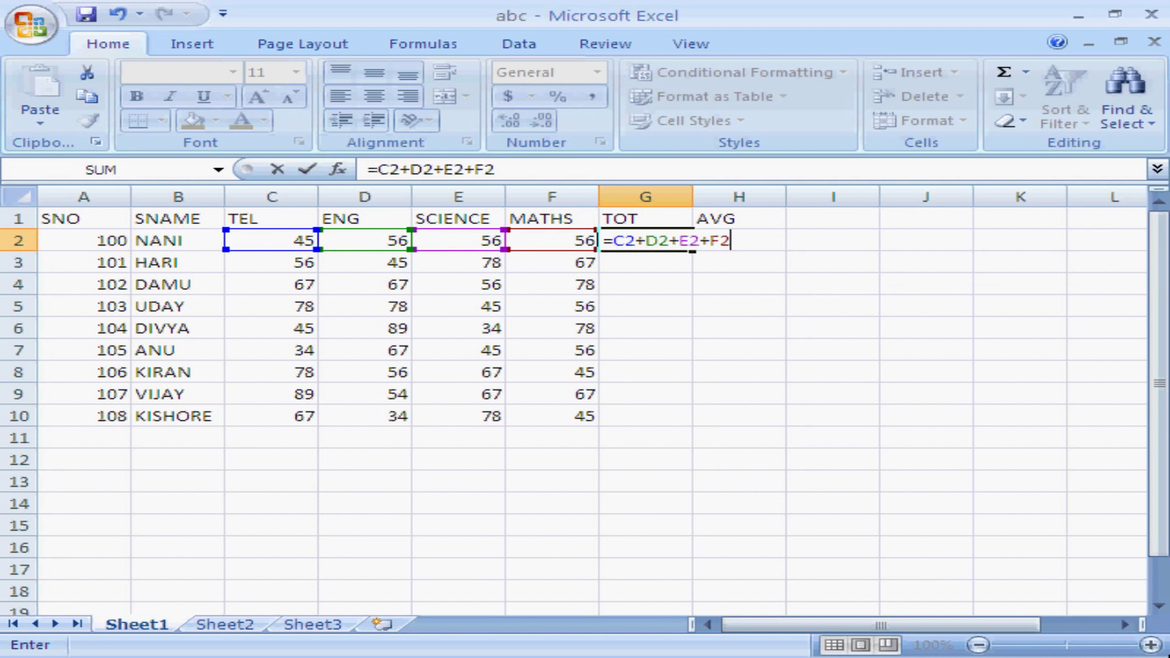
key("Return")
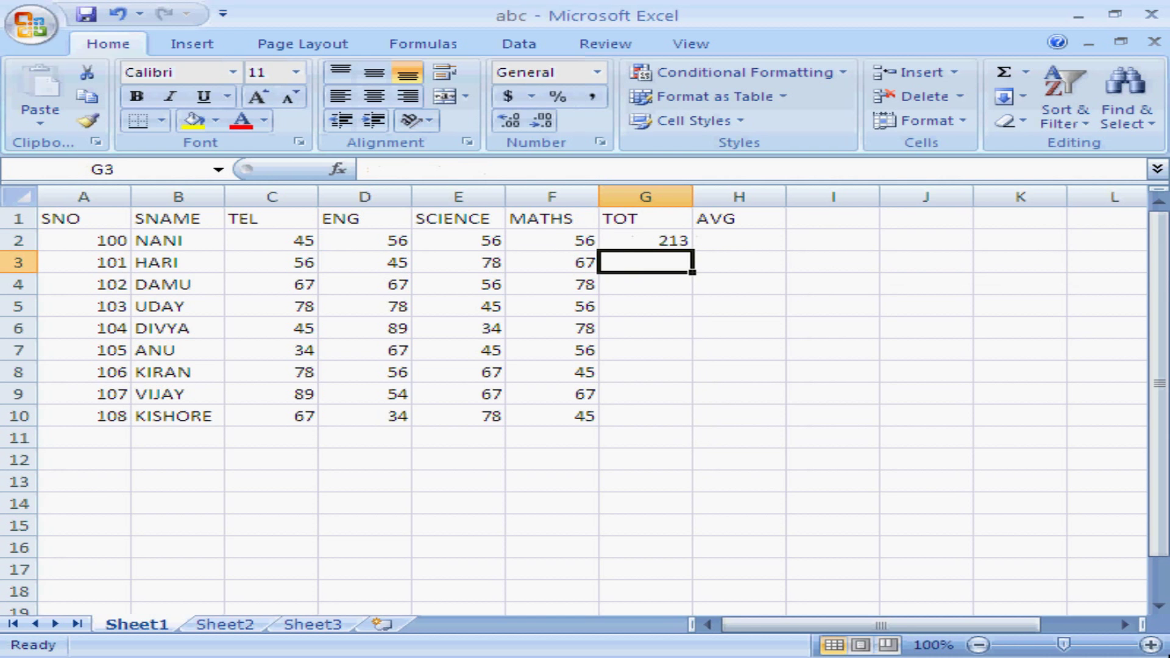
Autofill the total formula from G2 down to G10
key("Up")
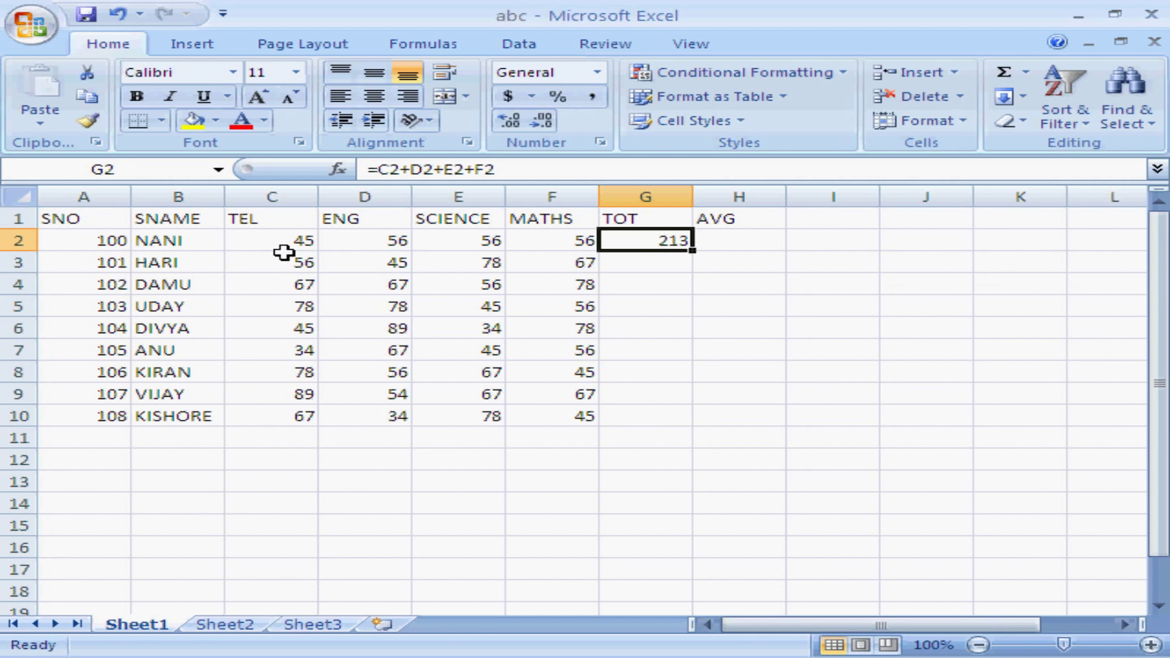
left_click(680, 261)
left_click(671, 241)
left_click_drag(692, 251, 689, 419)
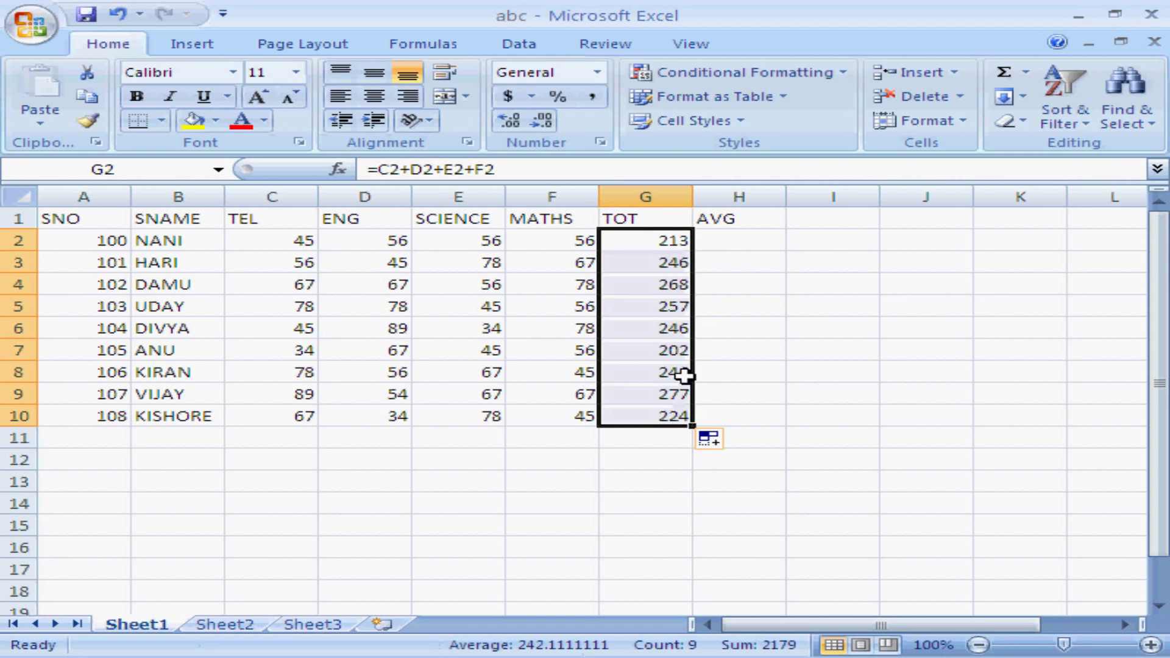
Examine the filled formulas in several cells of the TOT column, and select H2 under AVG
left_click(660, 260)
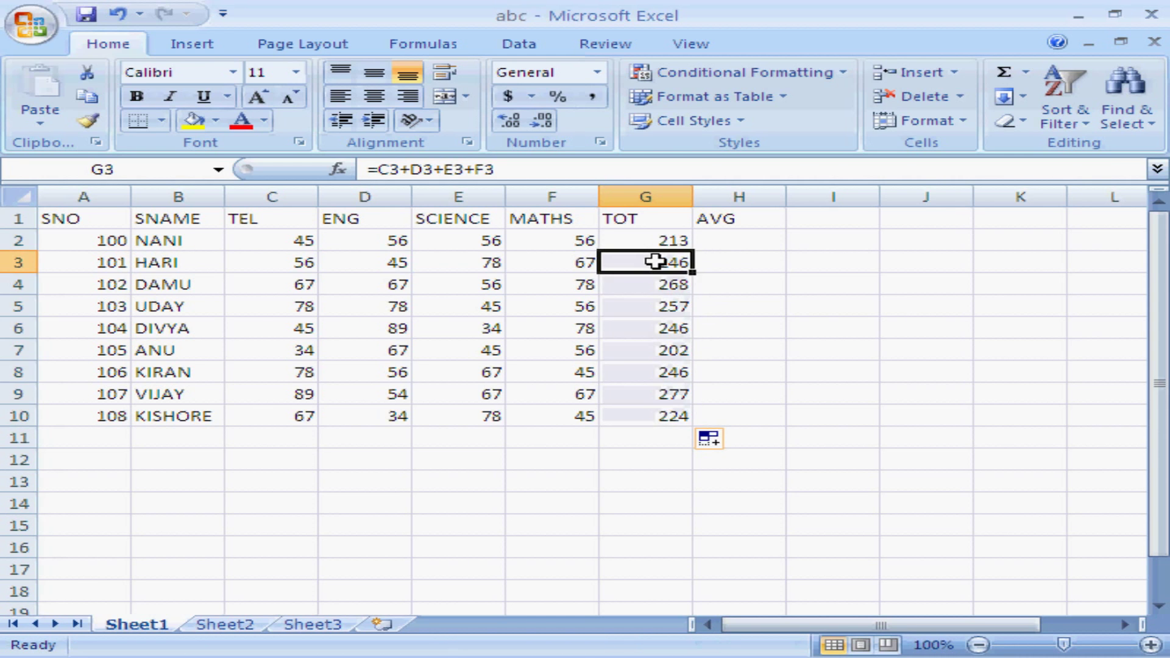
left_click(662, 304)
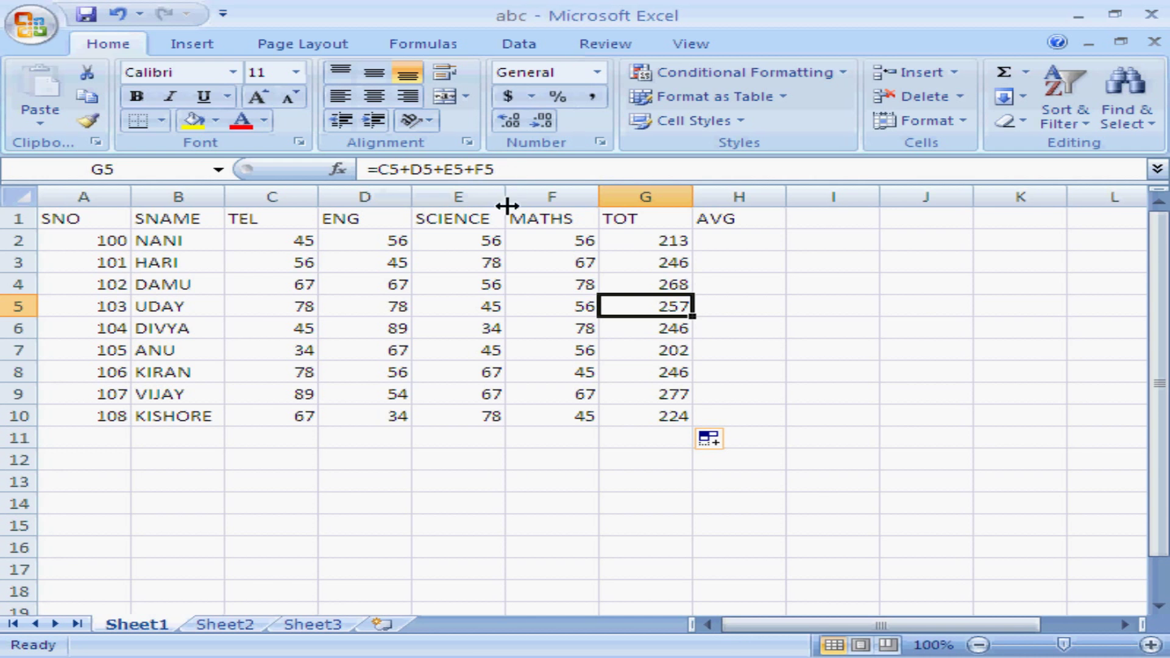
left_click(668, 350)
left_click(669, 394)
left_click(665, 420)
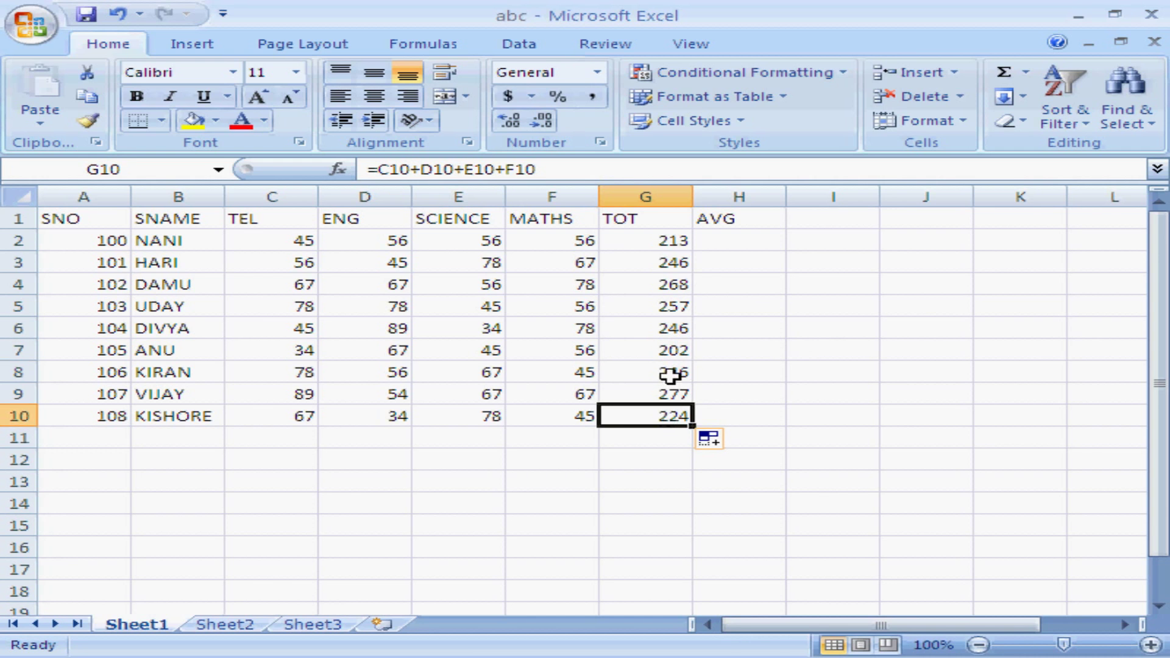
left_click(671, 372)
left_click(676, 287)
left_click(671, 241)
left_click(741, 246)
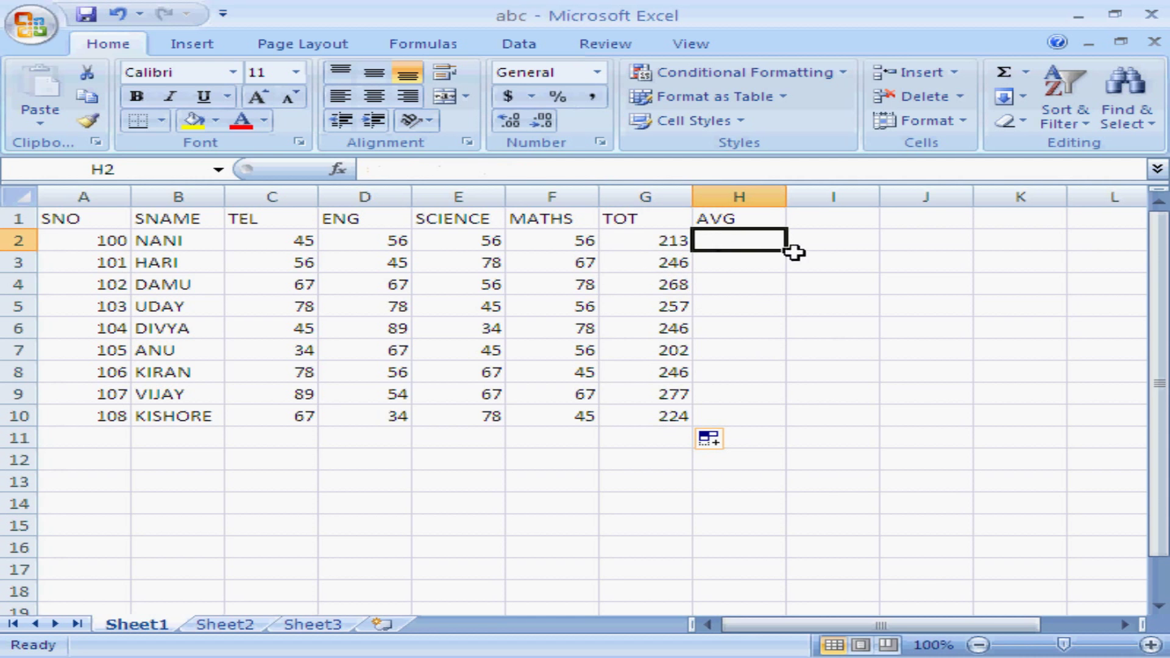
Enter the average formula =G2/4 in cell H2 under AVG
type("=")
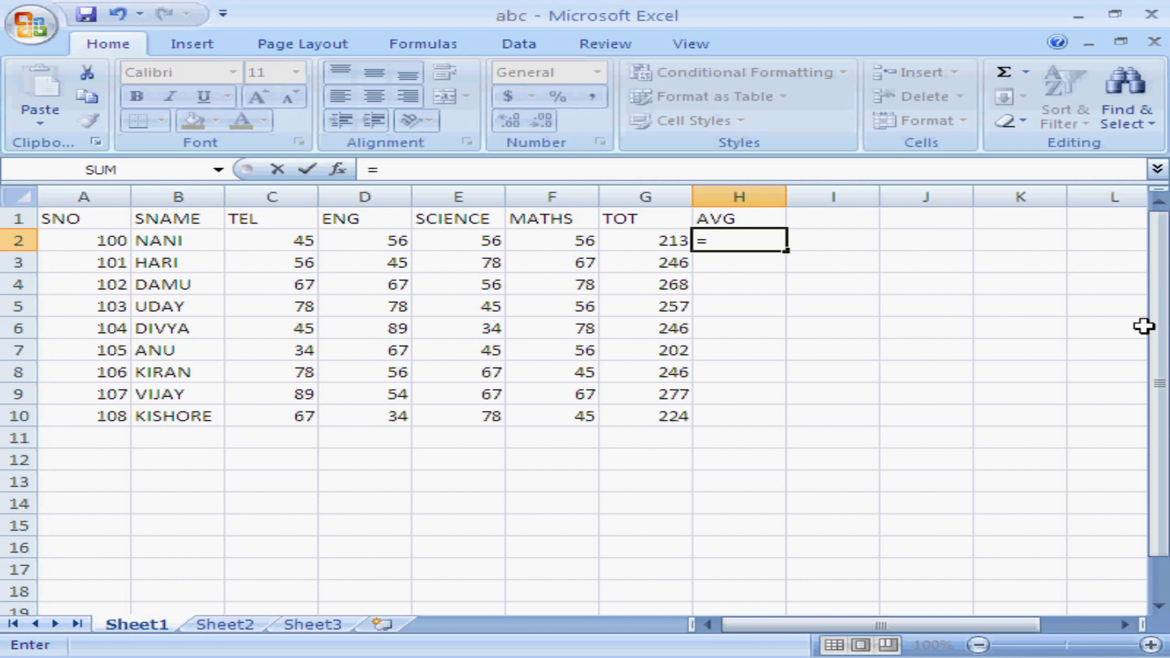
type("G2/4")
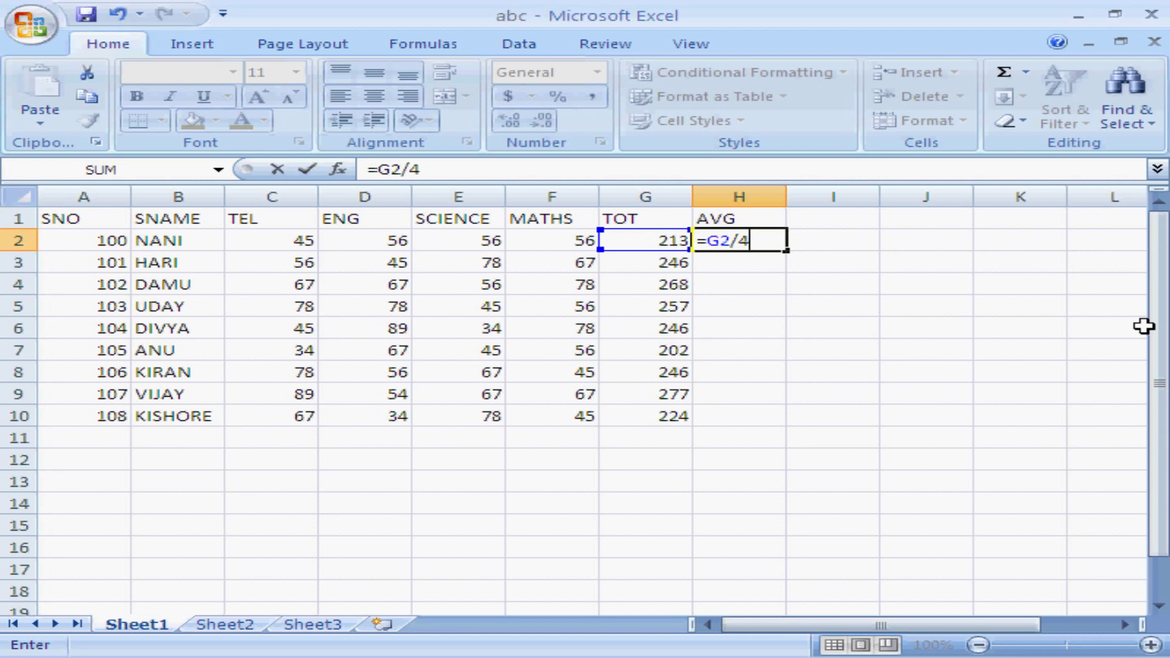
key("Return")
key("Up")
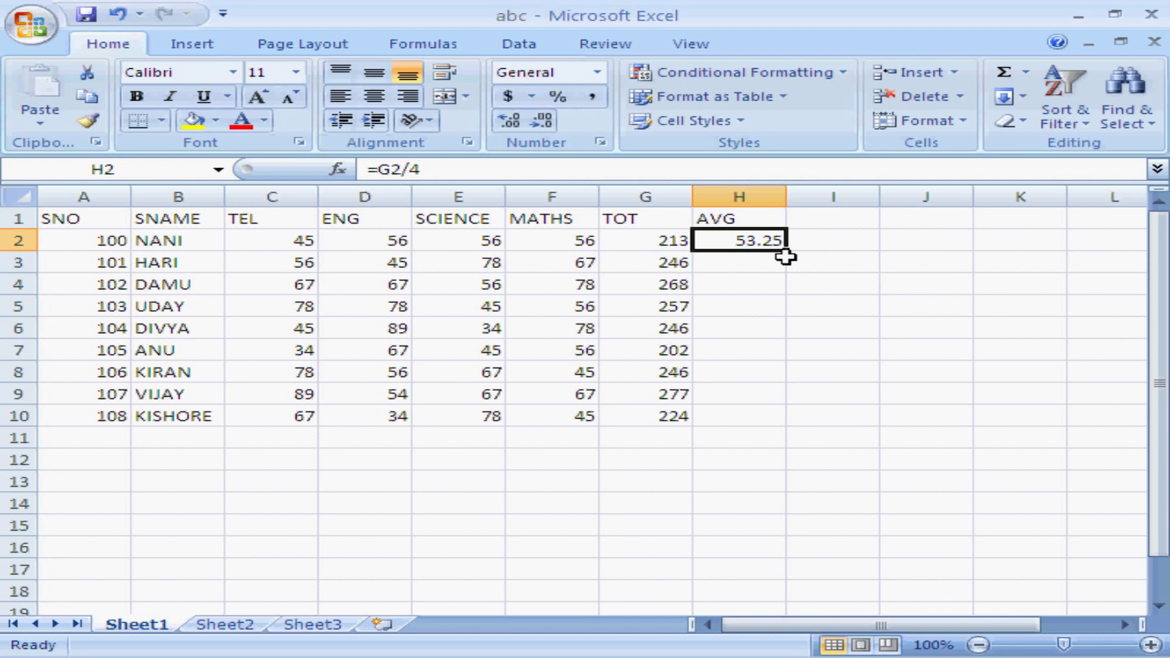
Autofill the average formula from H2 down the AVG column through H10
left_click_drag(788, 249, 771, 402)
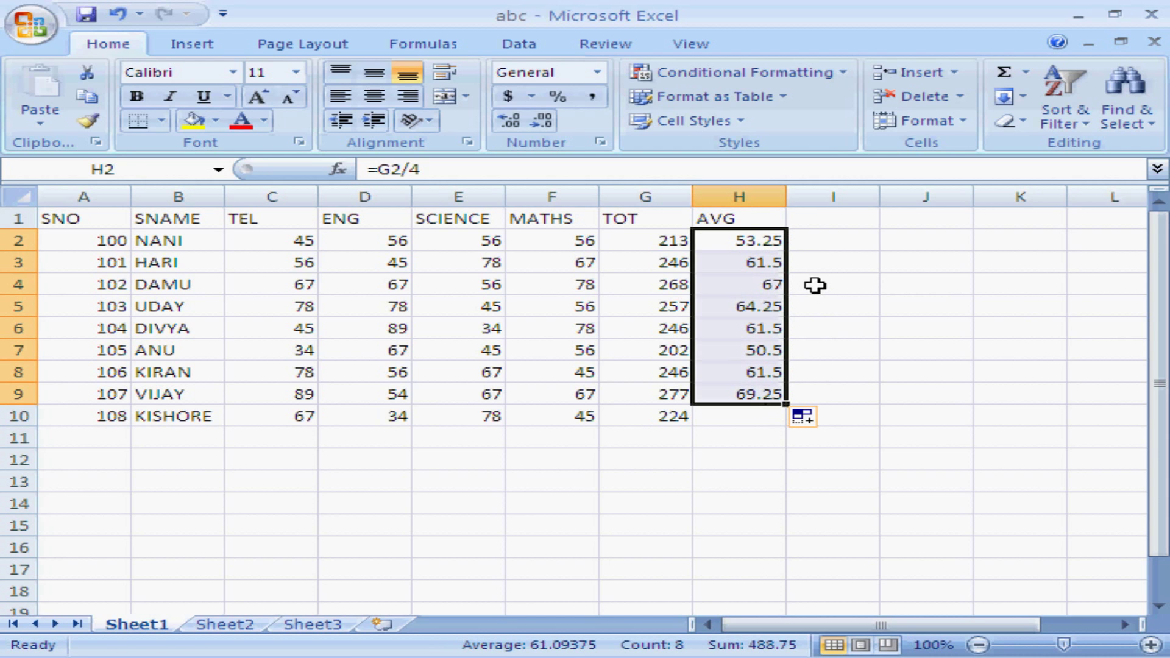
left_click(818, 261)
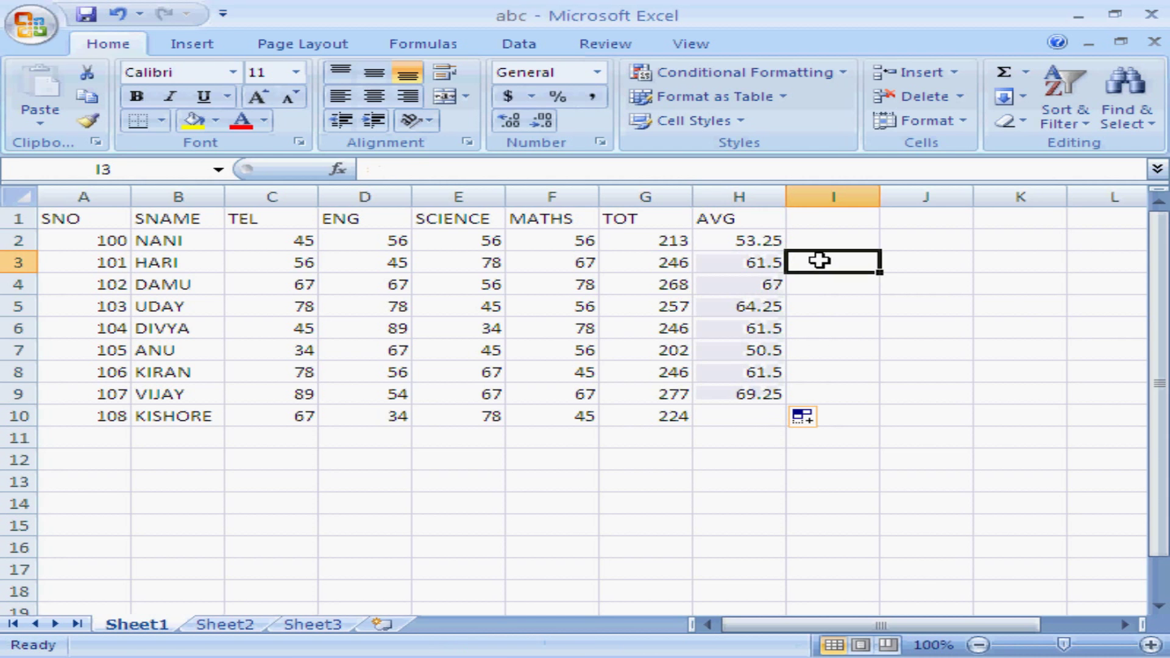
left_click(761, 397)
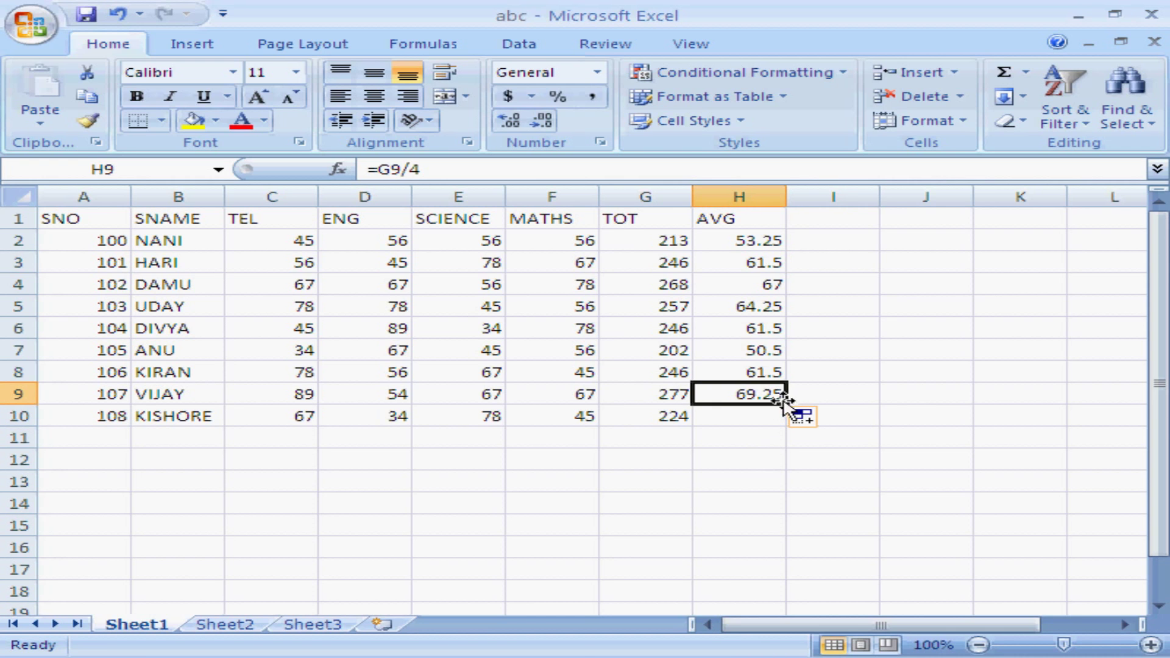
left_click_drag(783, 408, 780, 425)
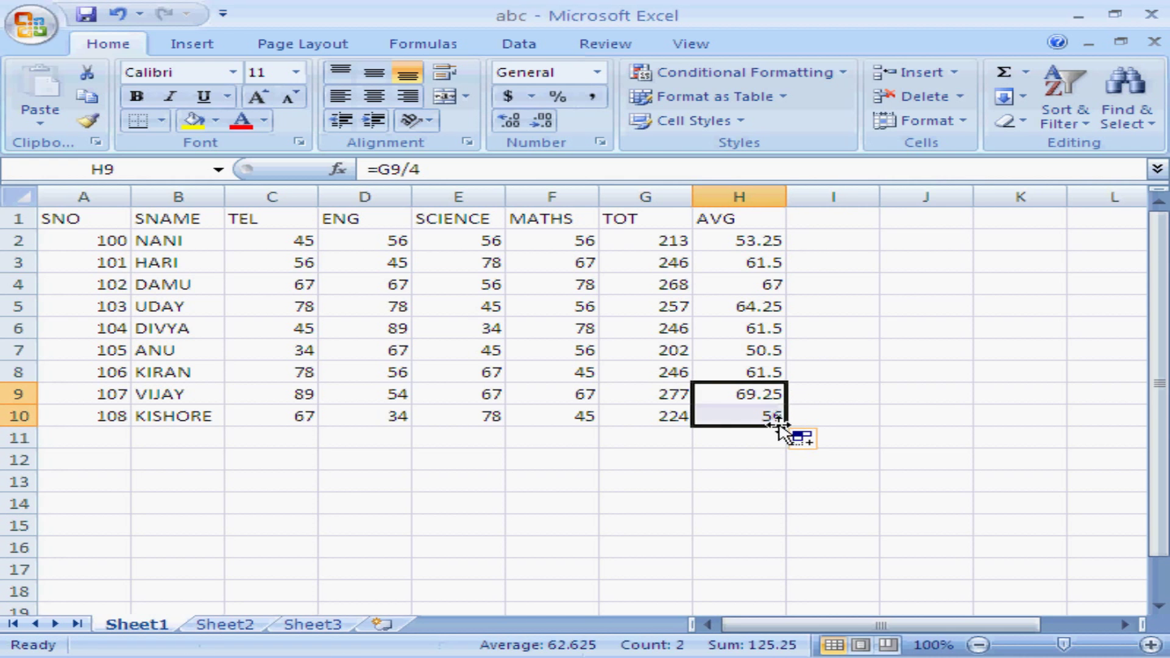
left_click(849, 397)
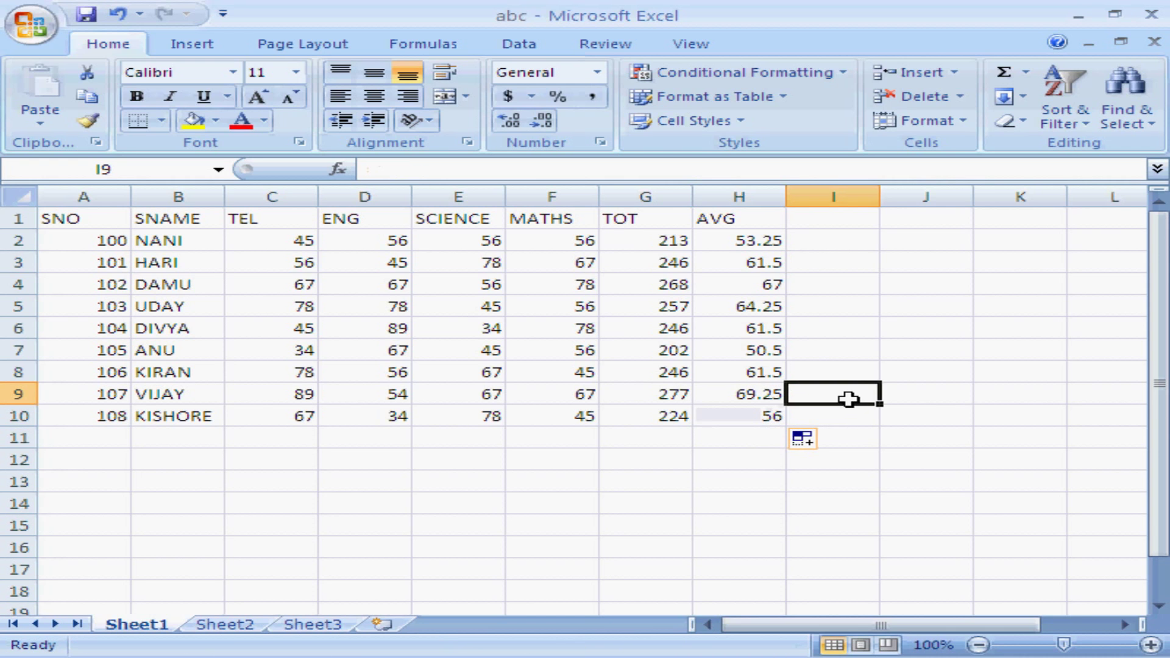
Try AutoSum on the TEL marks C2:C10 in cell C11, and clear that cell again
left_click(652, 247)
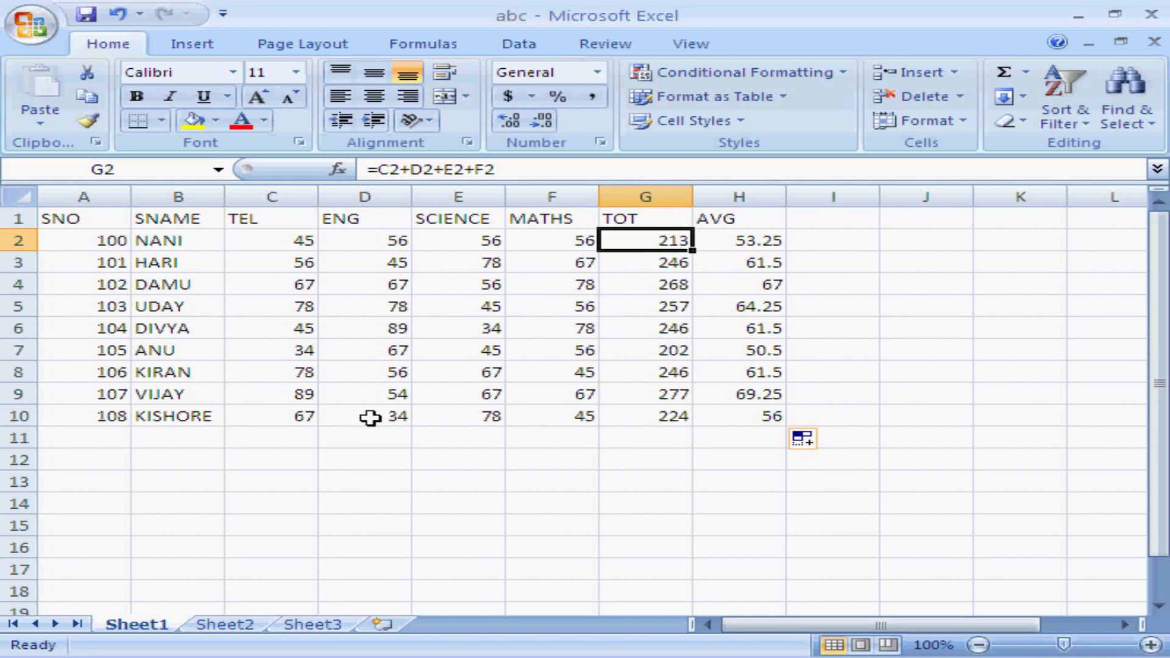
left_click(294, 434)
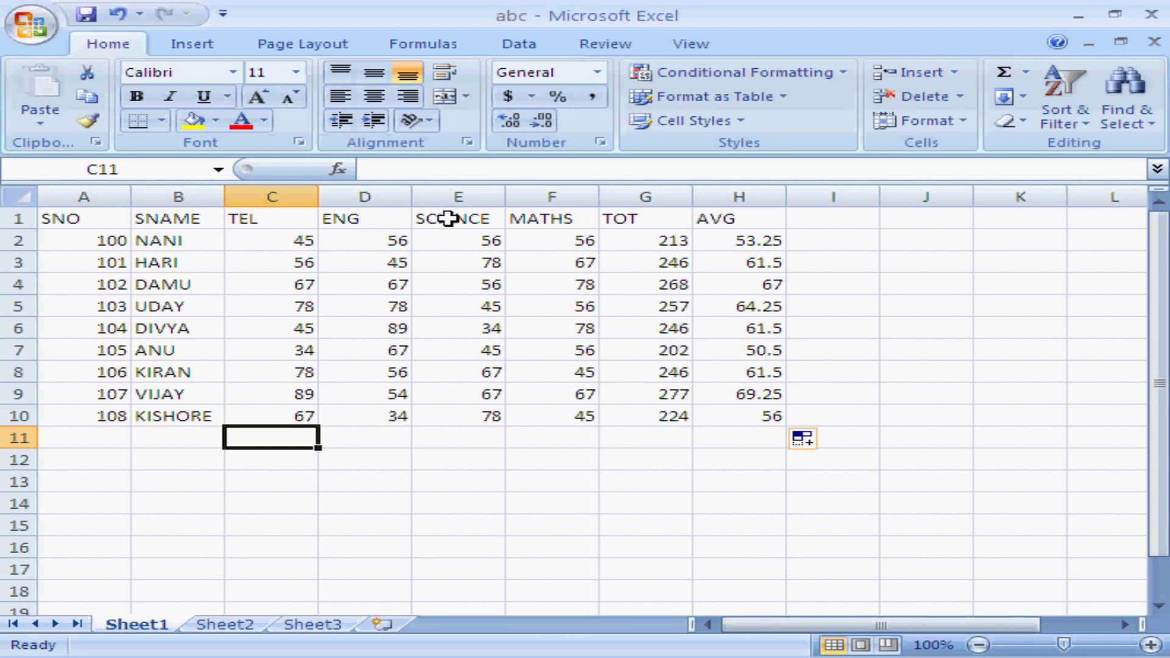
left_click(1003, 74)
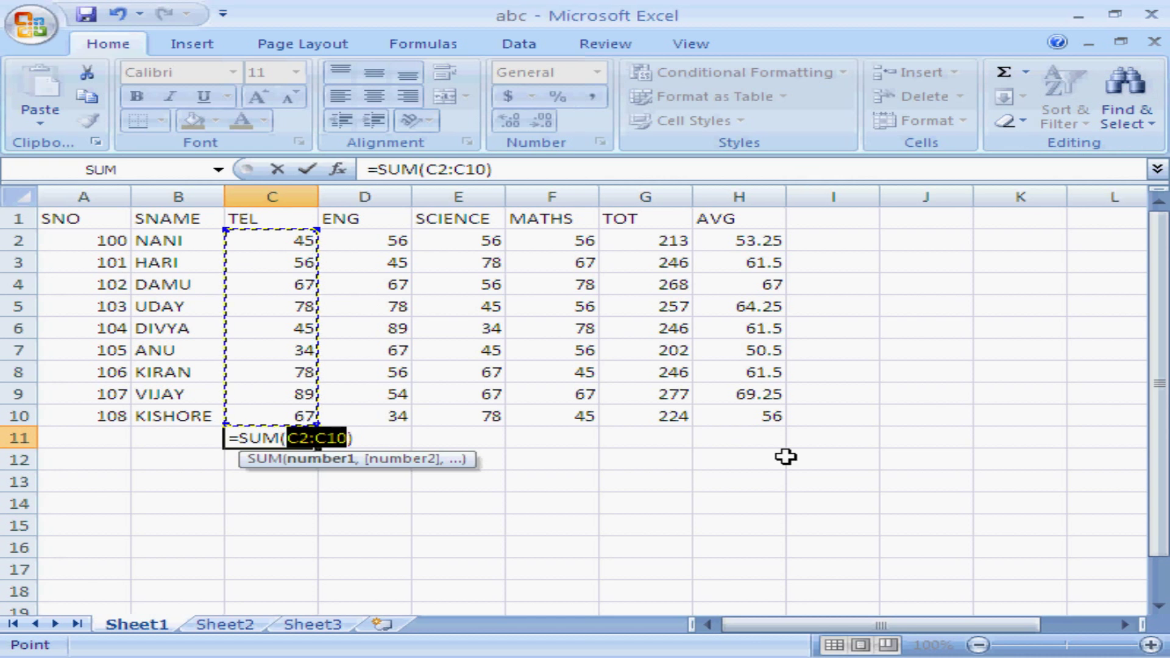
key("Return")
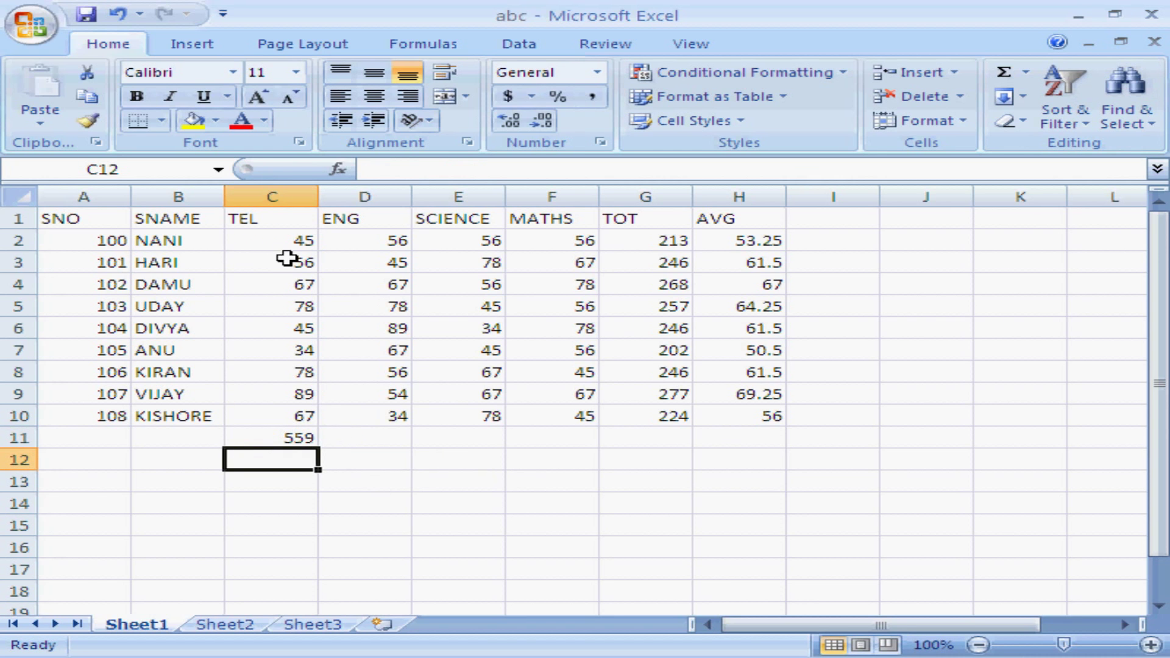
left_click(305, 434)
key("Delete")
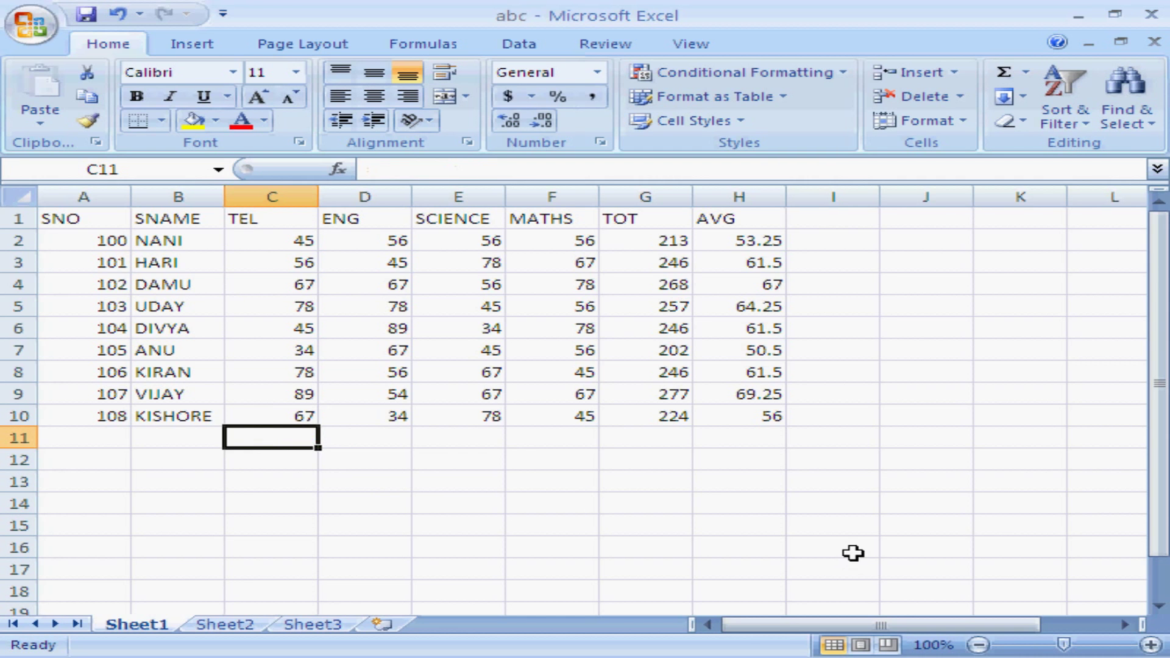
Examine the formulas behind the first student's average and several cells of the TOT column
left_click(648, 243)
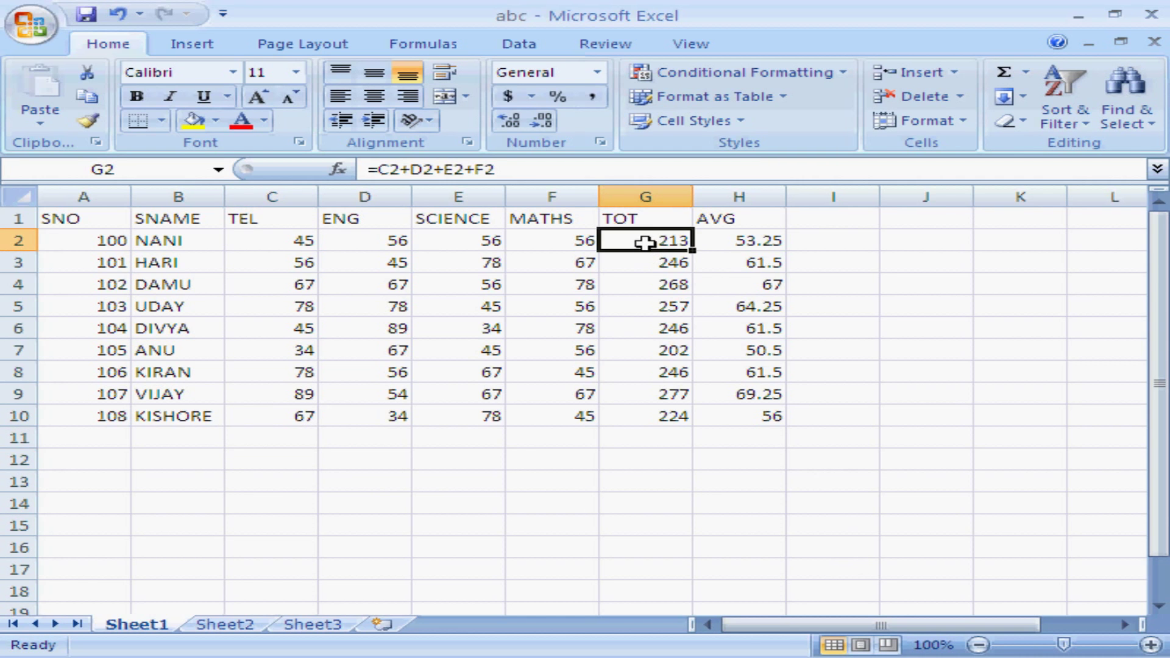
left_click(749, 242)
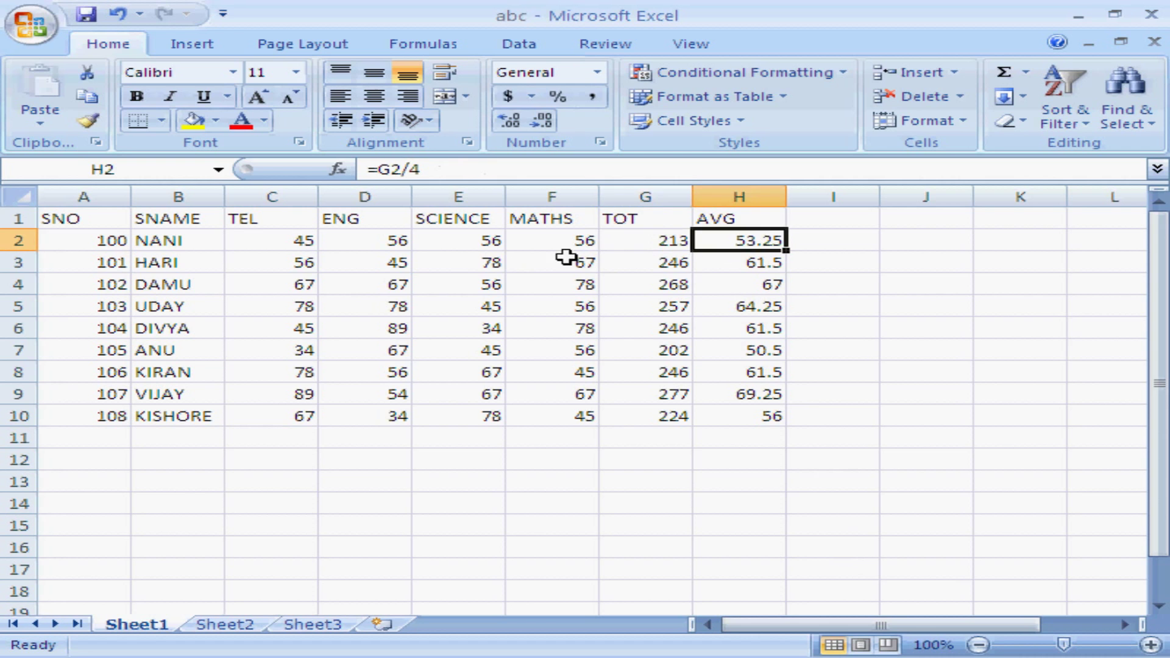
left_click(655, 243)
left_click(655, 275)
left_click(655, 330)
left_click(657, 354)
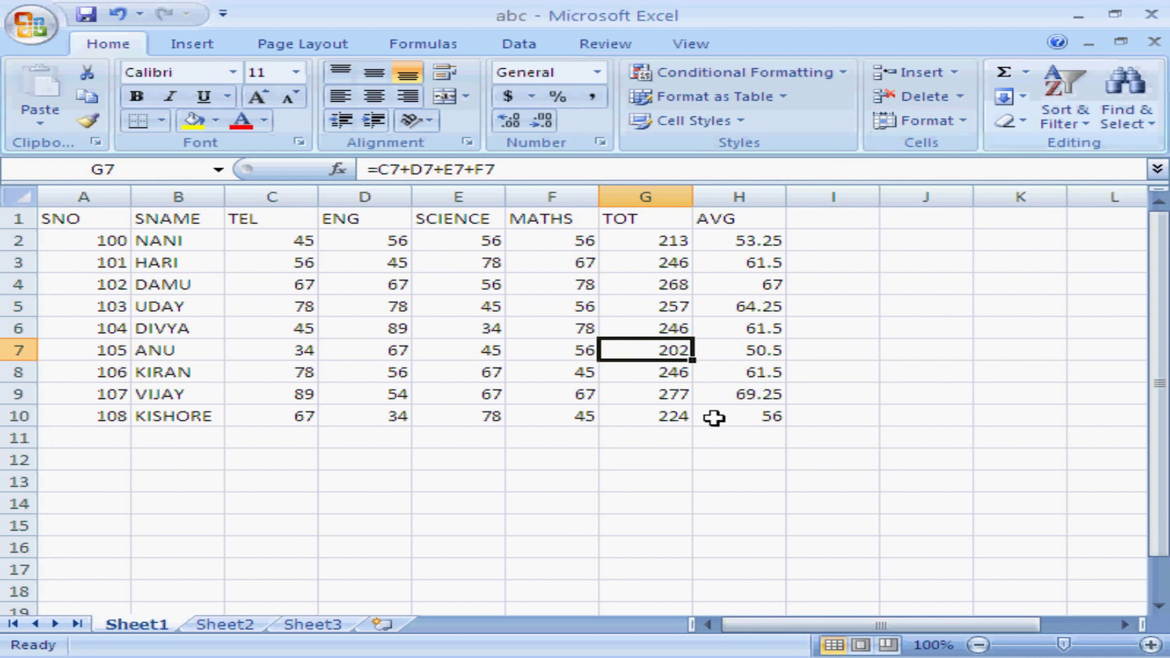
left_click(682, 395)
left_click(665, 434)
left_click(674, 285)
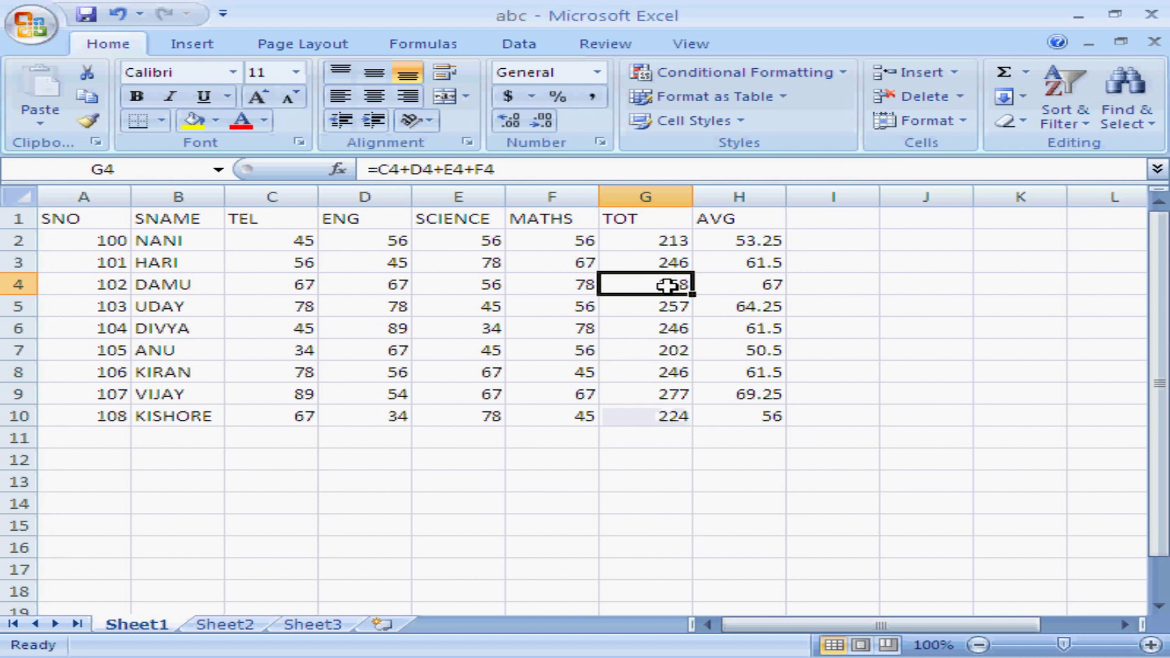
left_click(661, 240)
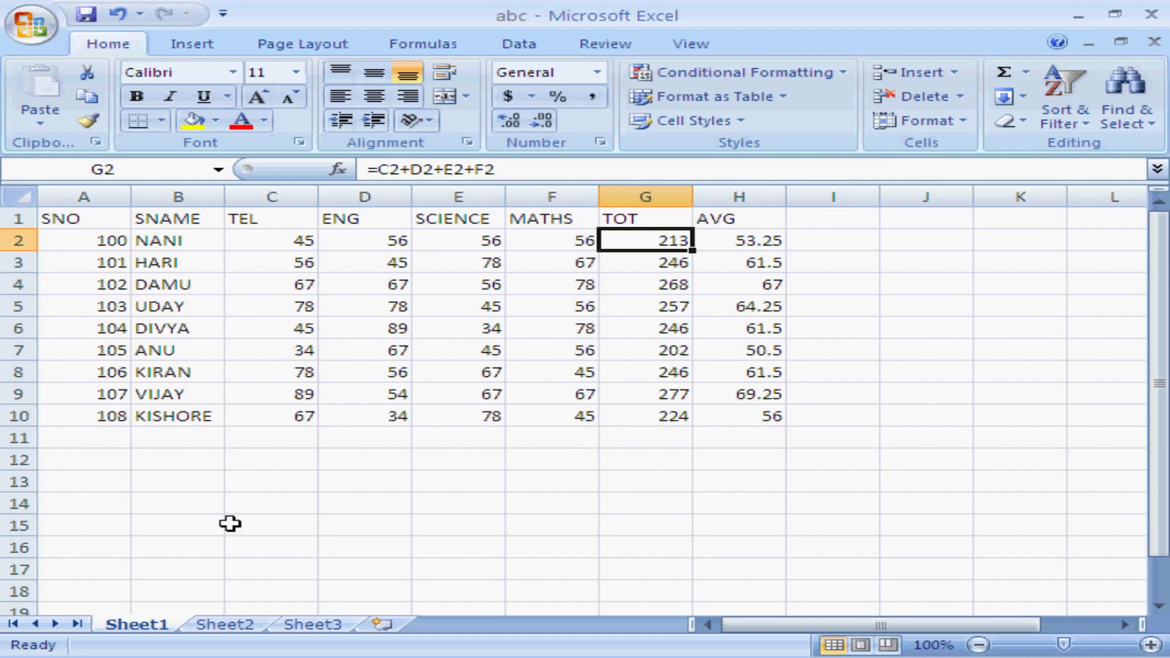
Clear the sample text from range A1:E9 on Sheet2
left_click(220, 625)
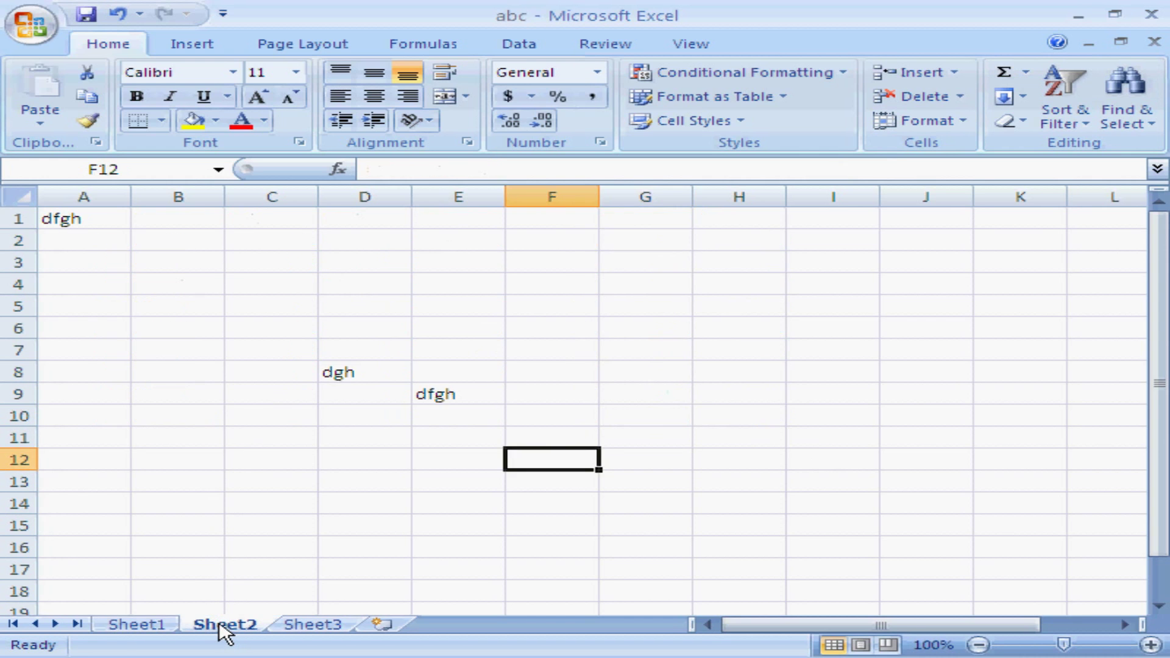
left_click(56, 217)
left_click_drag(57, 217, 445, 390)
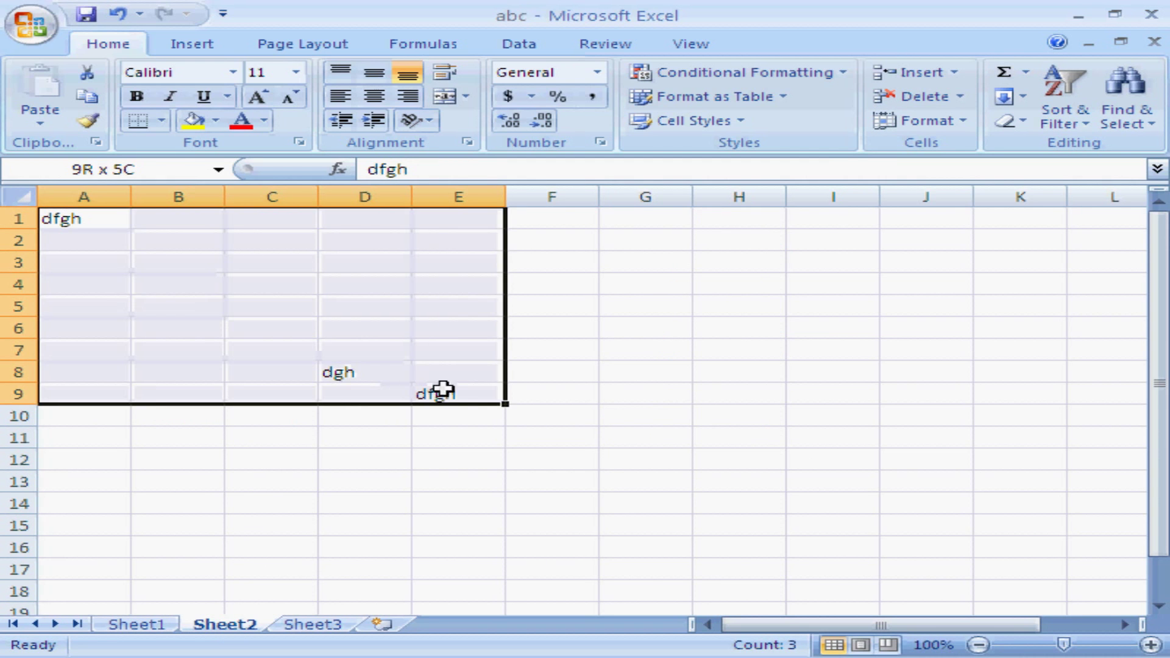
key("Delete")
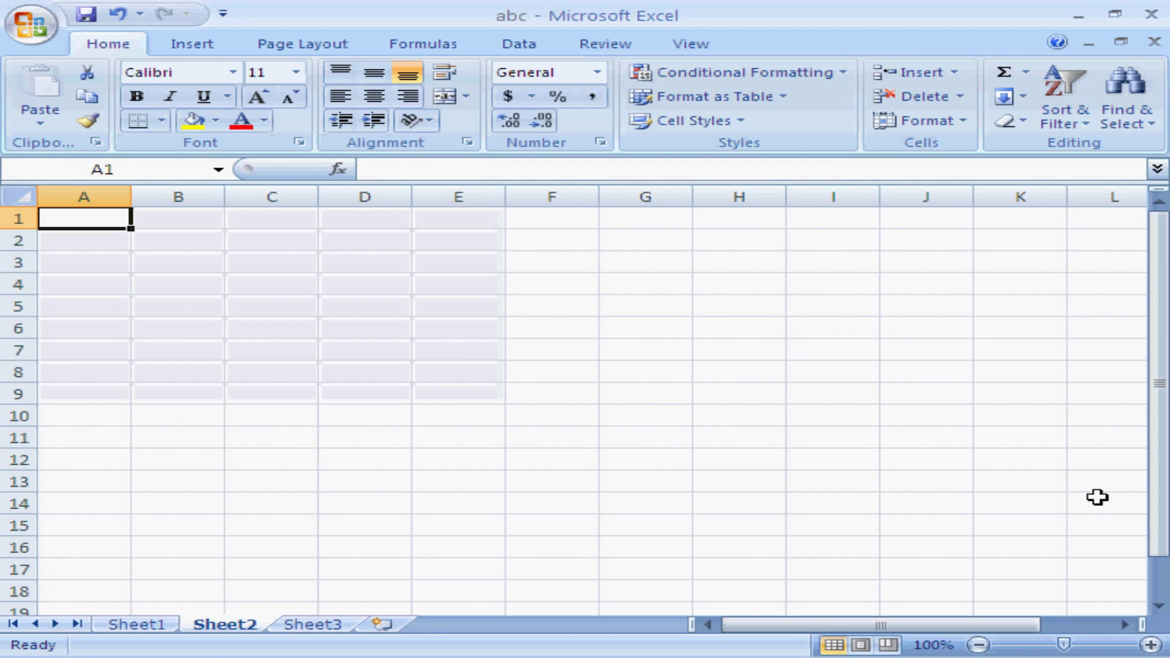
Enter the headers ENO, ENAME, JOB, BASIC, TA and DA in cells A1 to F1 of Sheet2
type("ENO")
key("Tab")
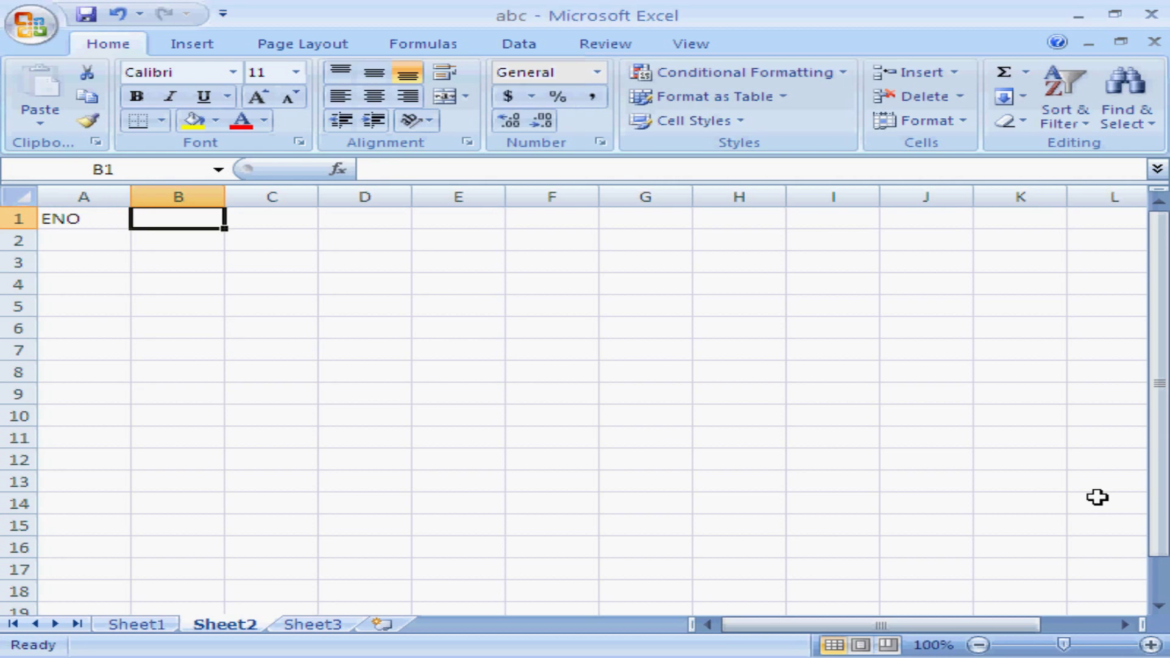
type("ENAME")
key("Tab")
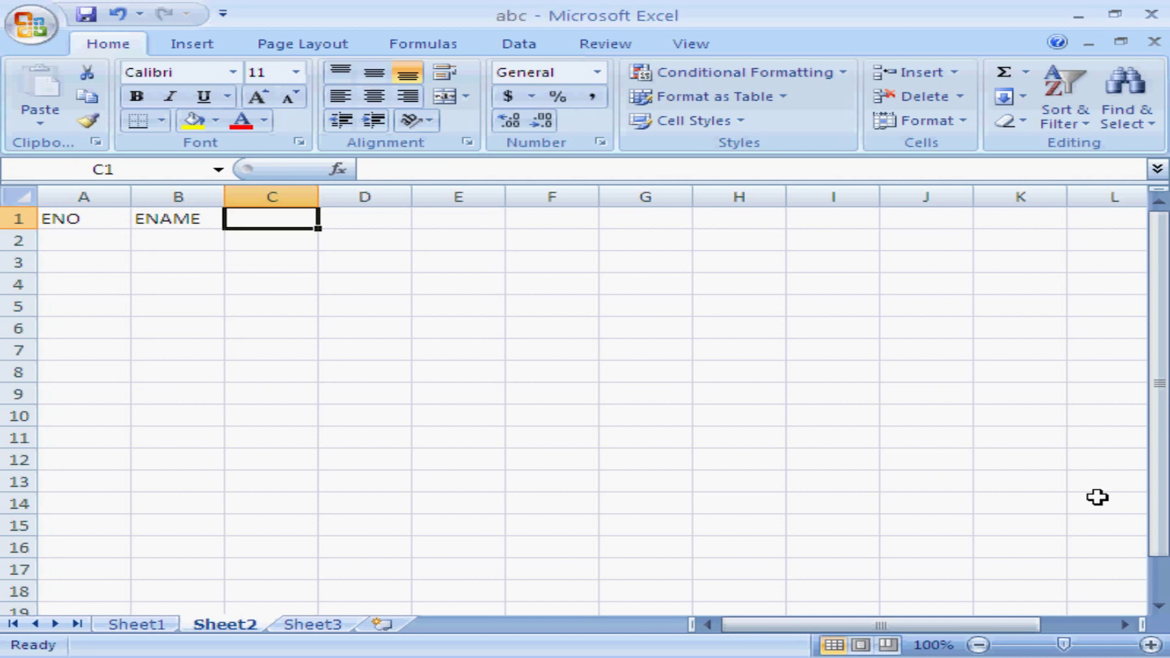
type("JOB")
key("Tab")
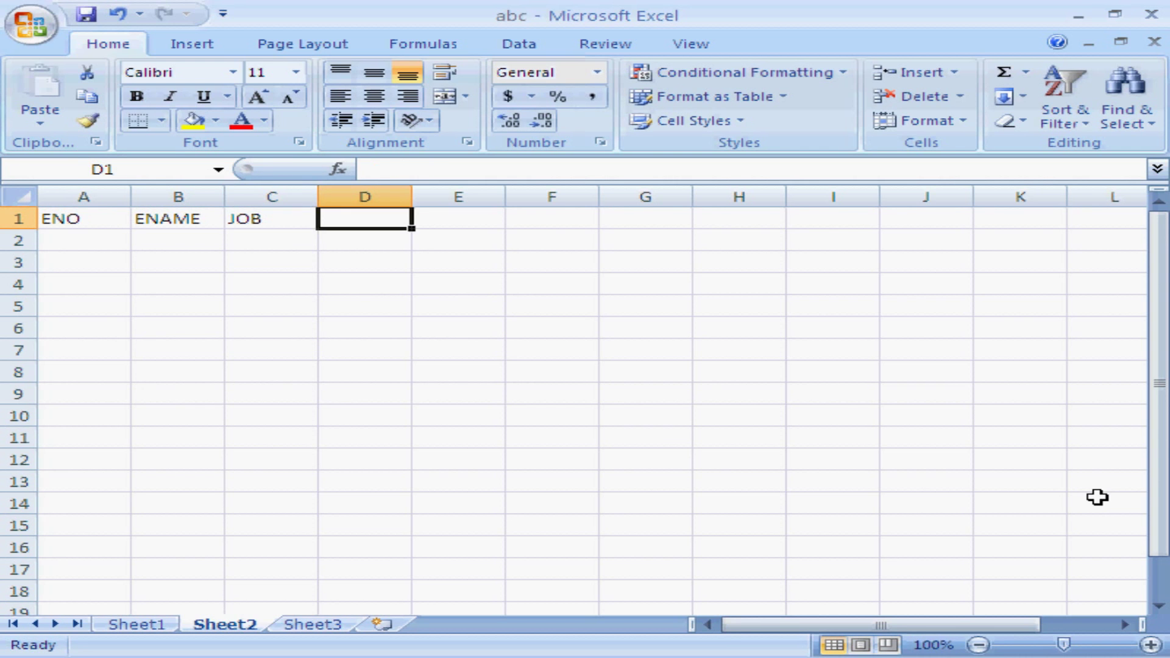
type("BASIC")
key("Tab")
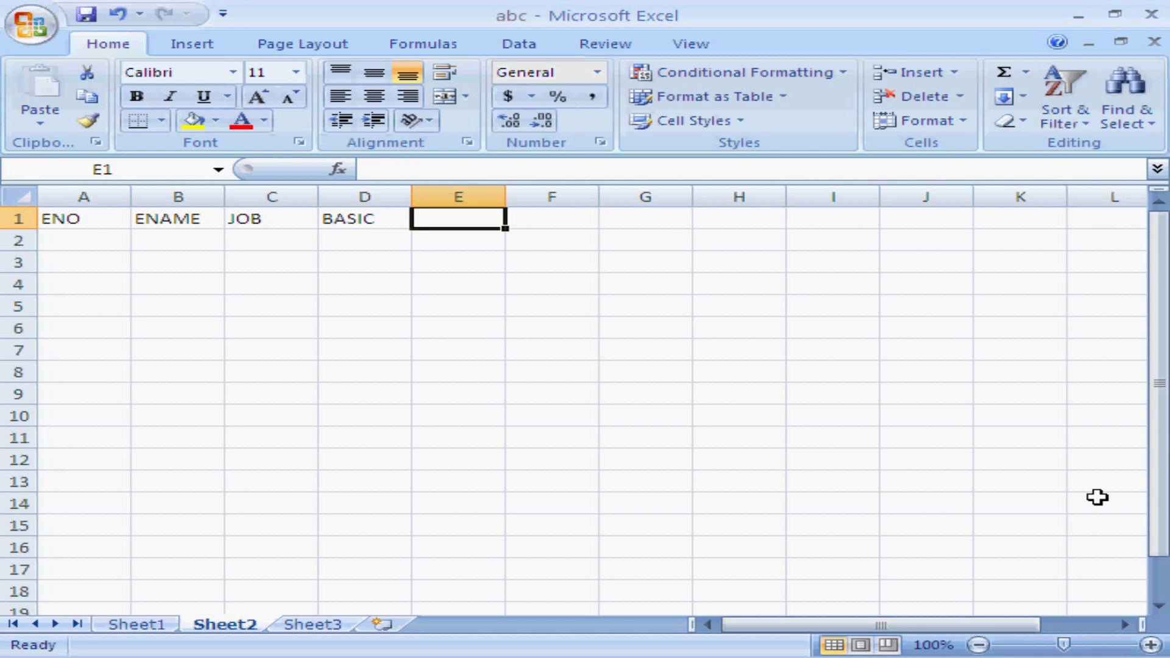
type("TA")
key("Tab")
type("DA")
key("Tab")
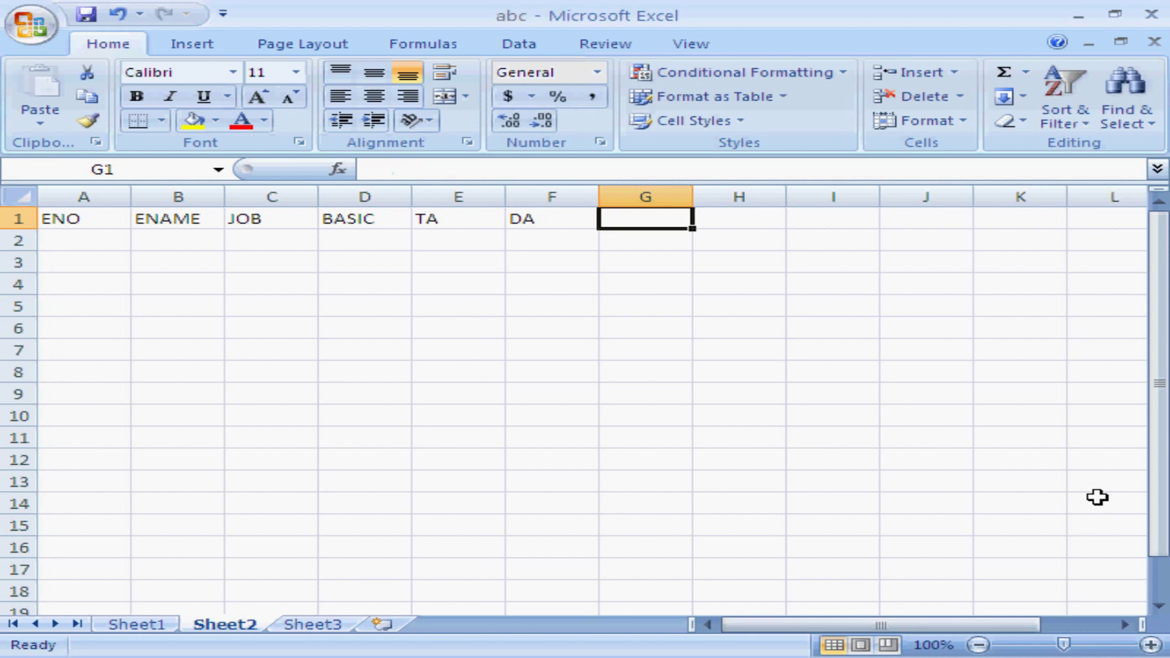
Add the headers HRA, GROSS, IT, PF and NET in cells G1 to K1
type("HRA")
key("Tab")
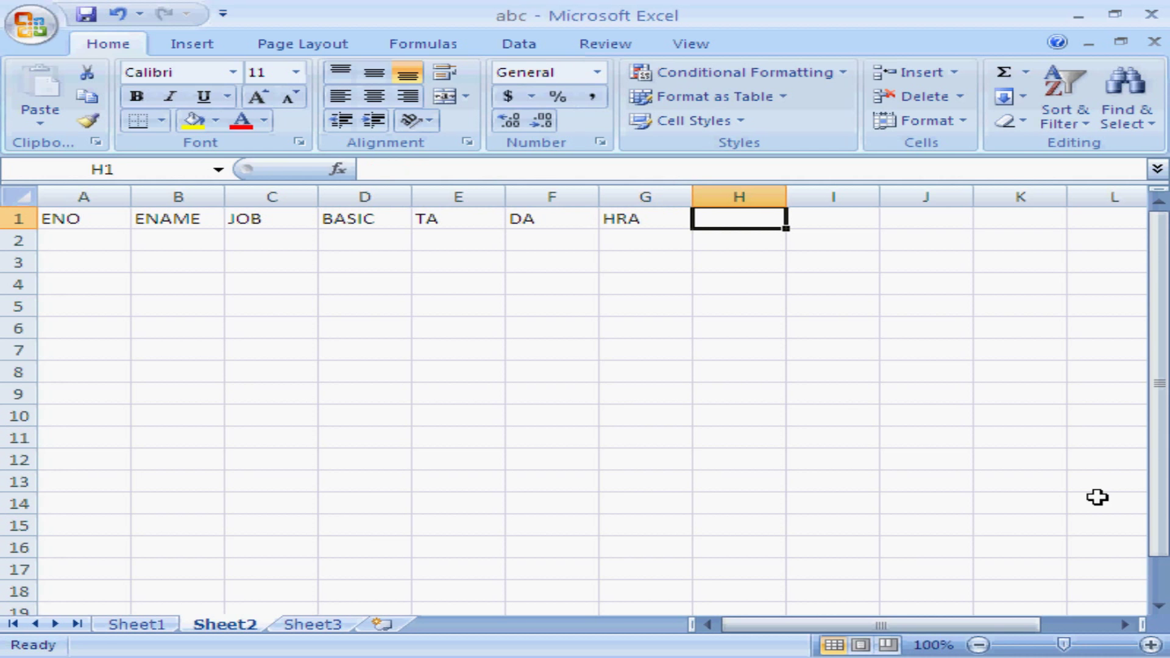
type("GROSS")
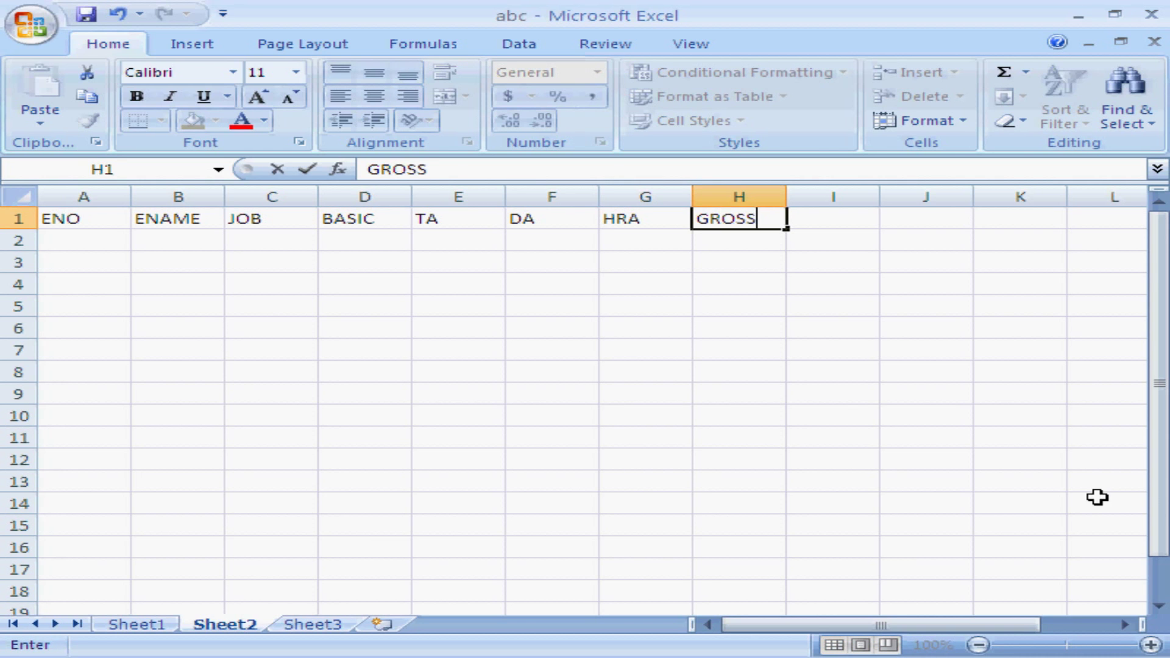
key("Tab")
type("I")
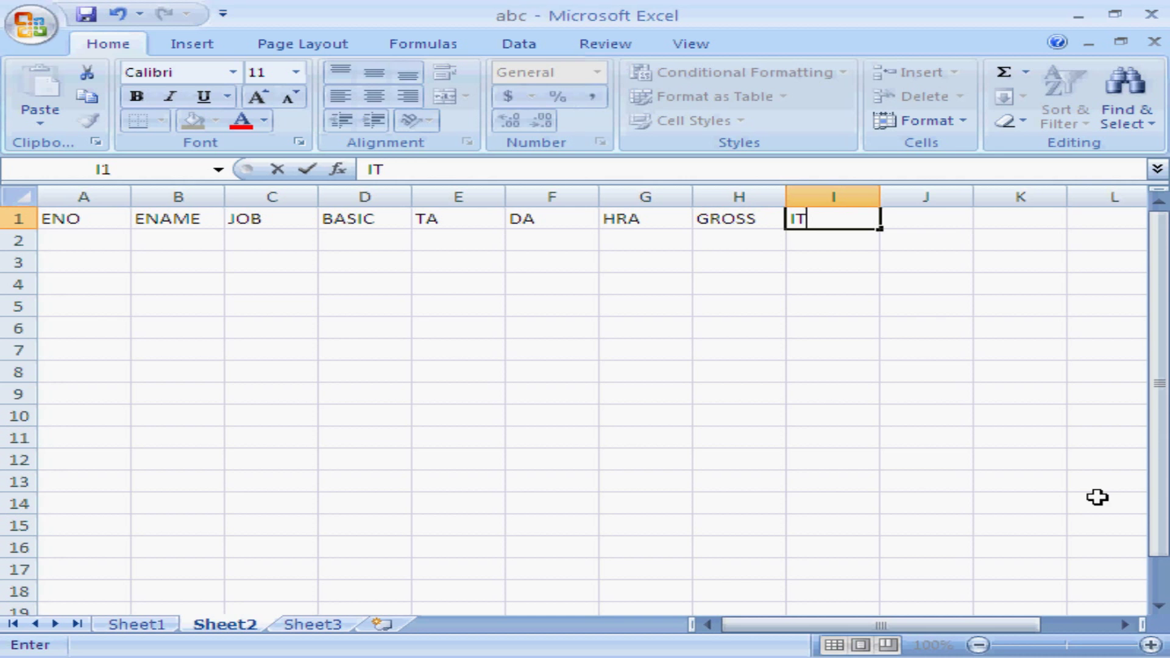
key("Tab")
type("P")
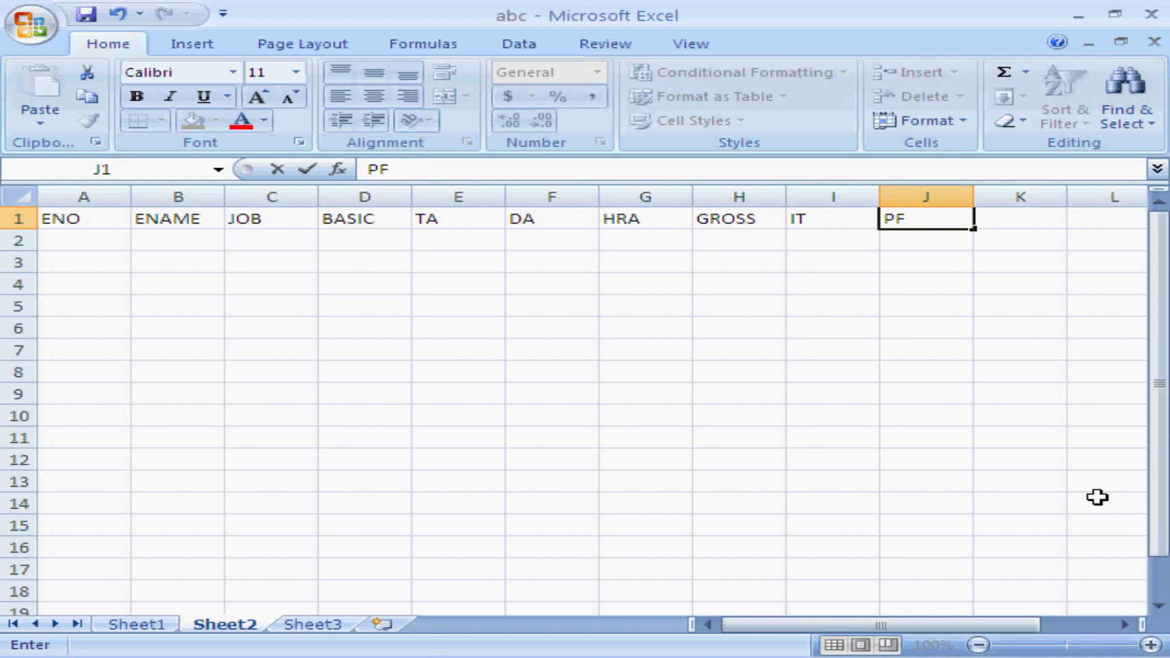
key("Tab")
type("NE")
key("Return")
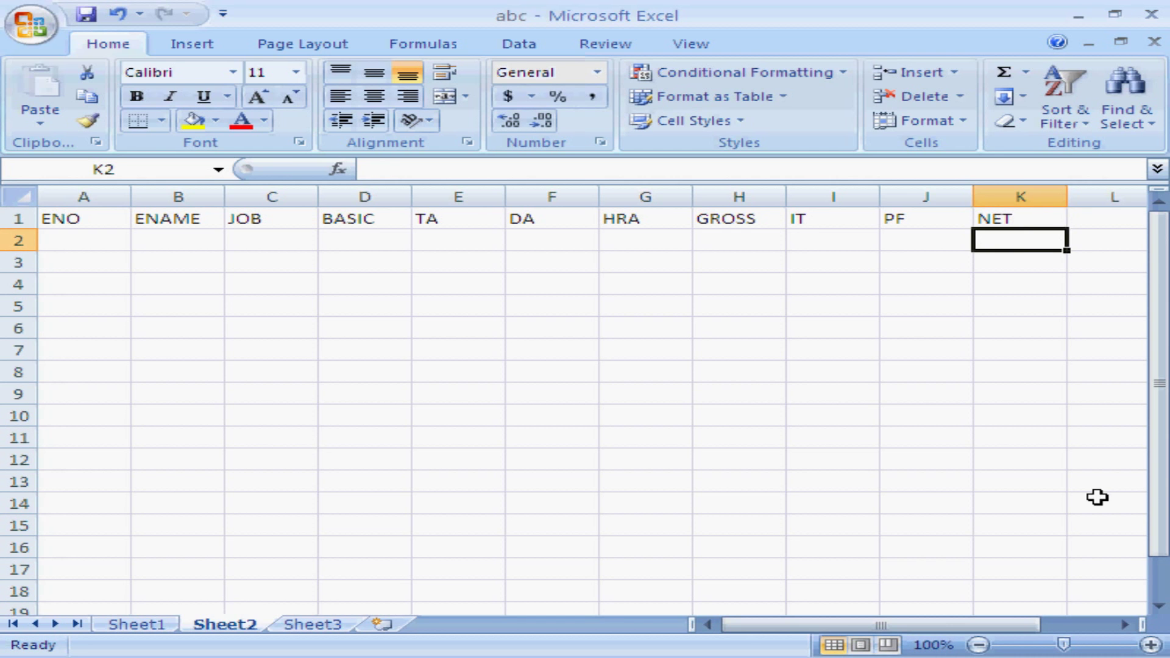
Enter 100 in A2 and 101 in A3 under ENO, and select both cells
key("Left")
key("Left")
key("Left")
key("Left")
key("Left")
key("Left")
key("Left")
key("Left")
key("Left")
key("Left")
type("100")
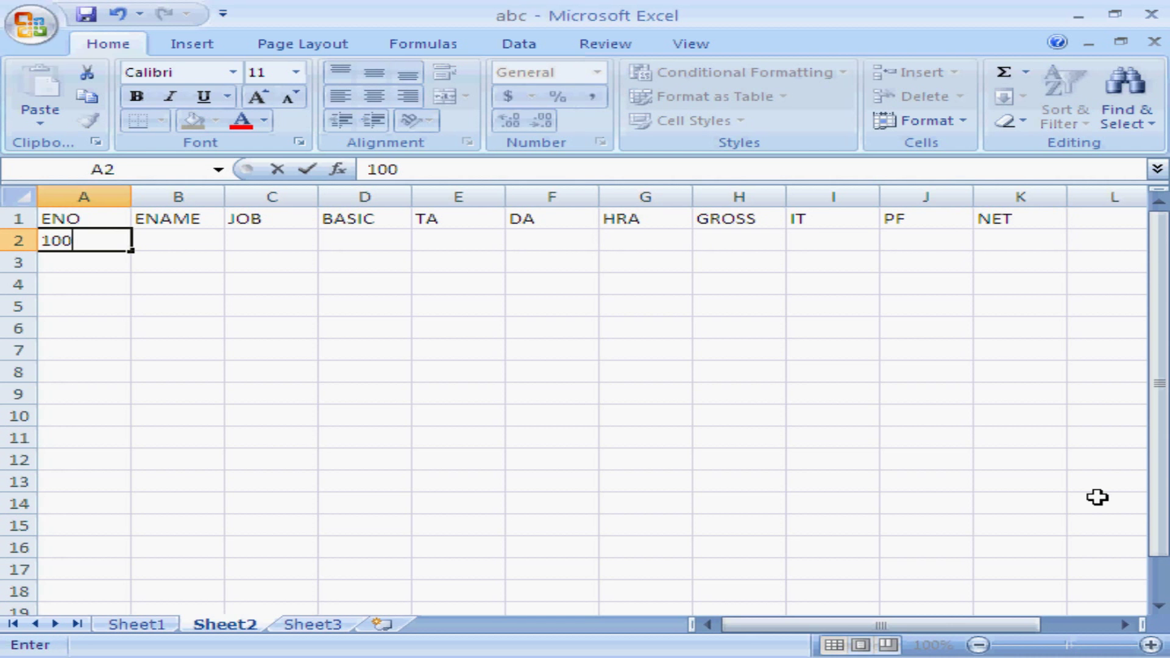
key("Return")
key("Up")
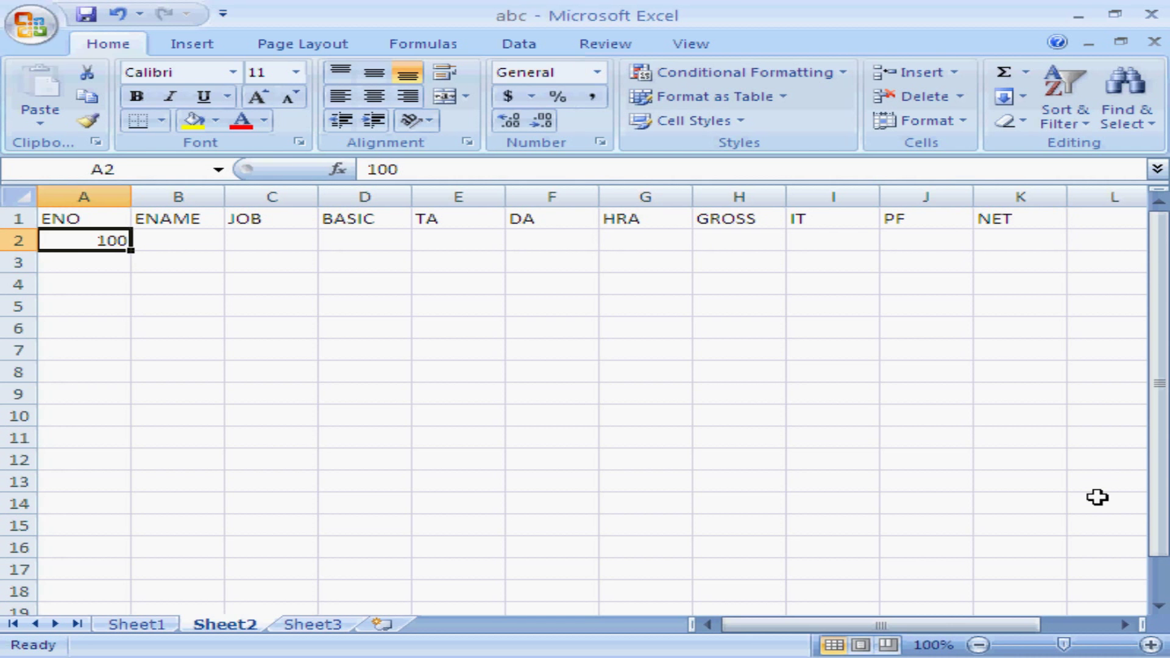
key("Return")
type("101")
key("Return")
key("Up")
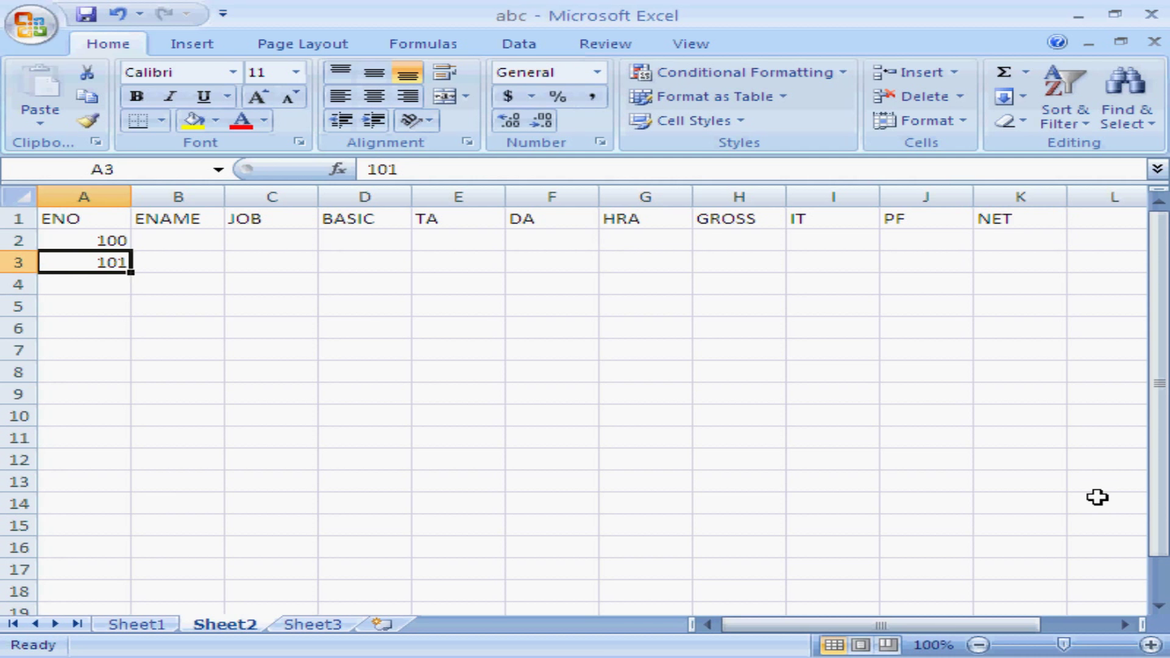
key("Up")
key("shift+Down")
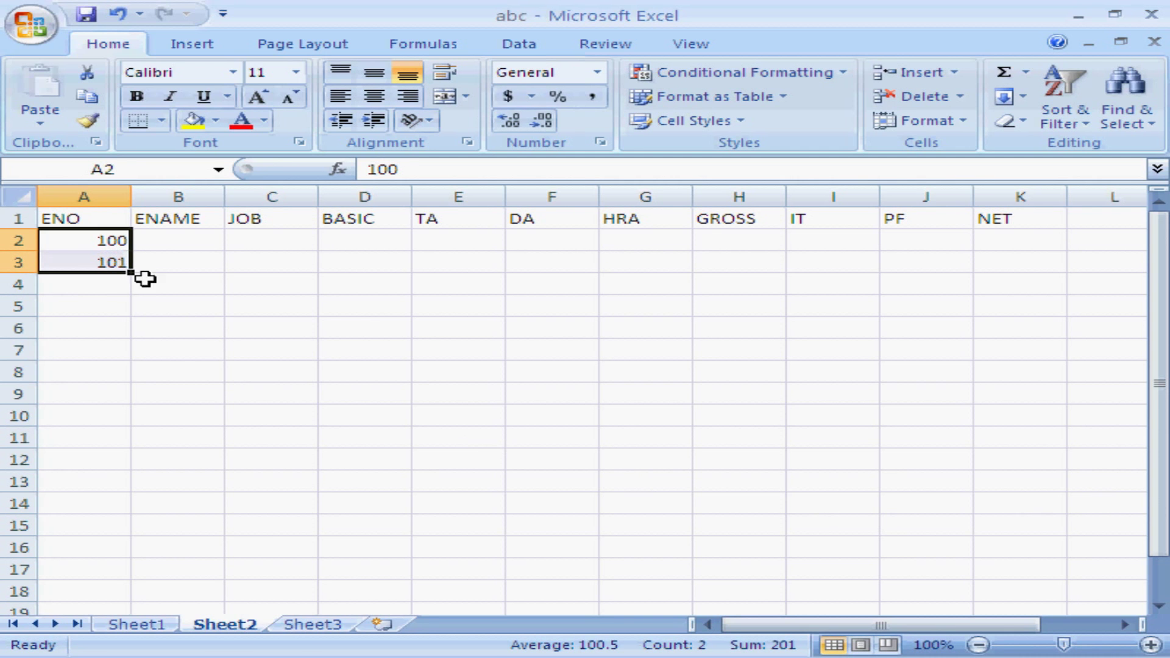
Autofill the ENO series from A2:A3 down to A10, and enter the first three employees' names in cells B2 to B4
left_click_drag(132, 274, 134, 424)
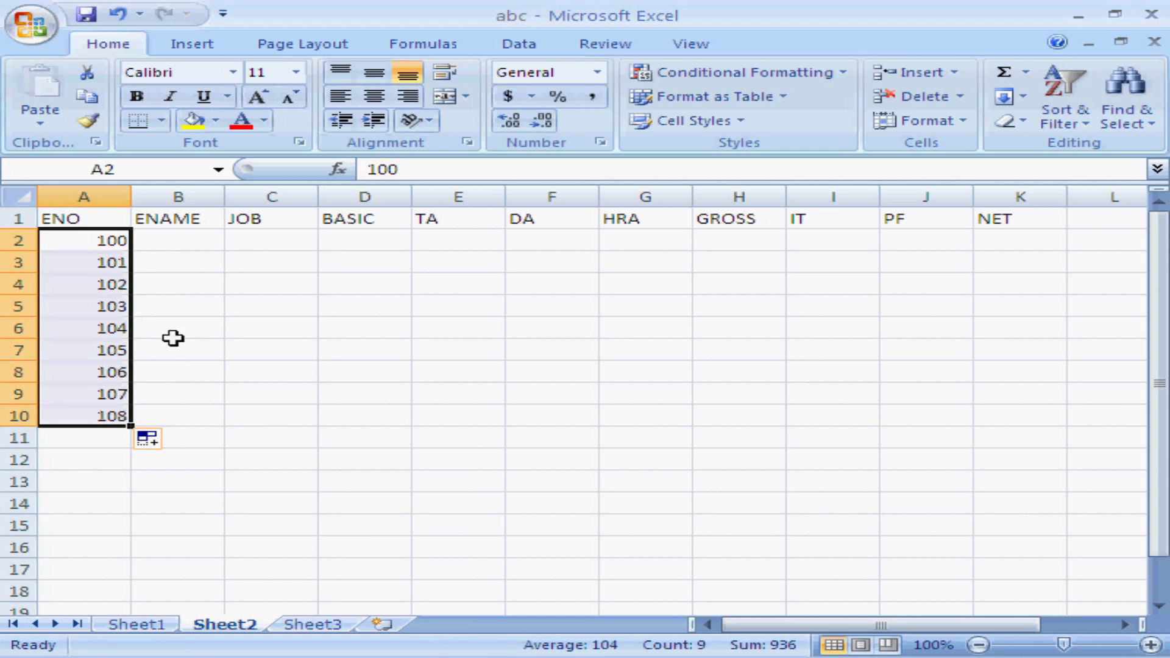
left_click(186, 245)
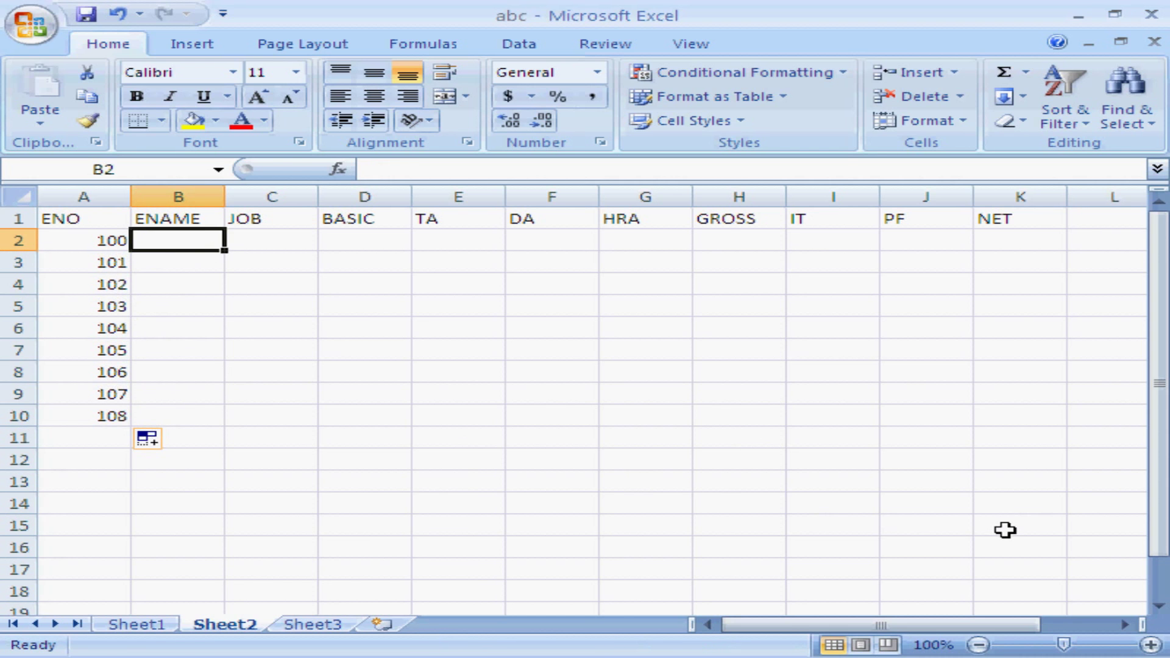
type("HARI")
key("Return")
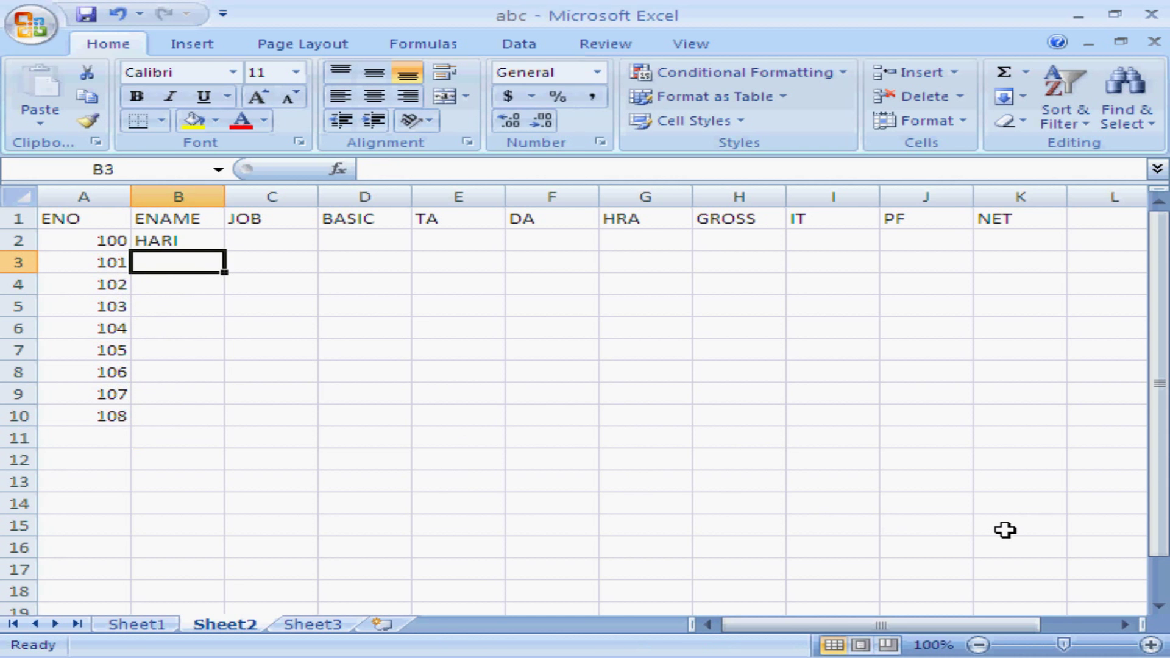
type("RAVI")
key("Return")
type("GOPI")
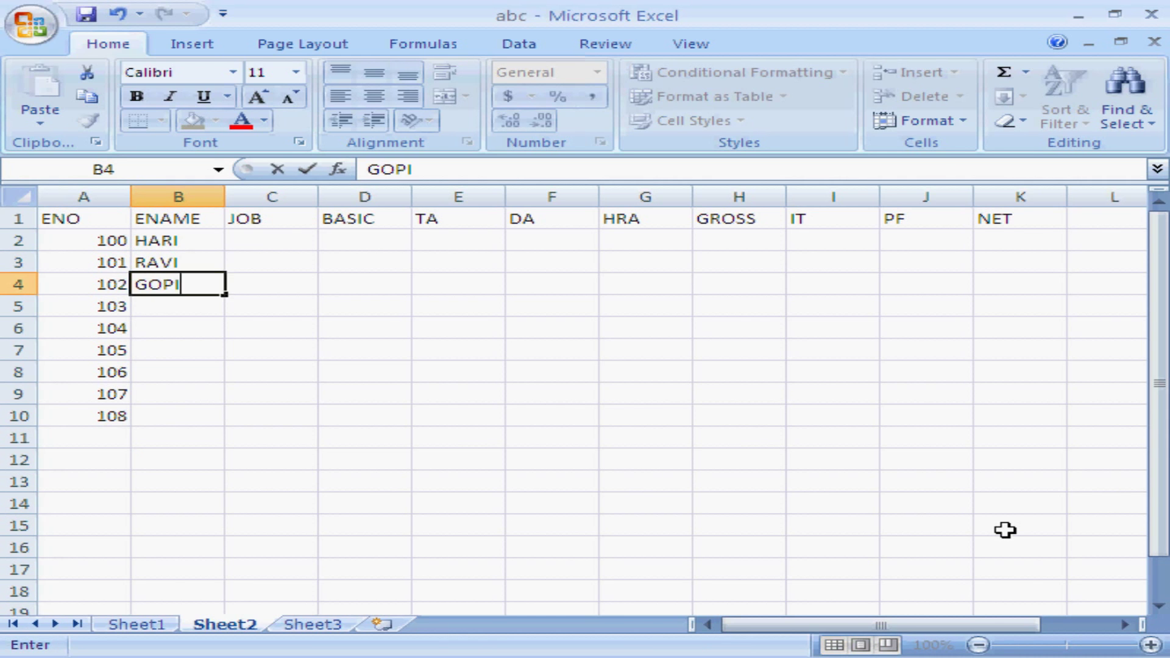
key("Return")
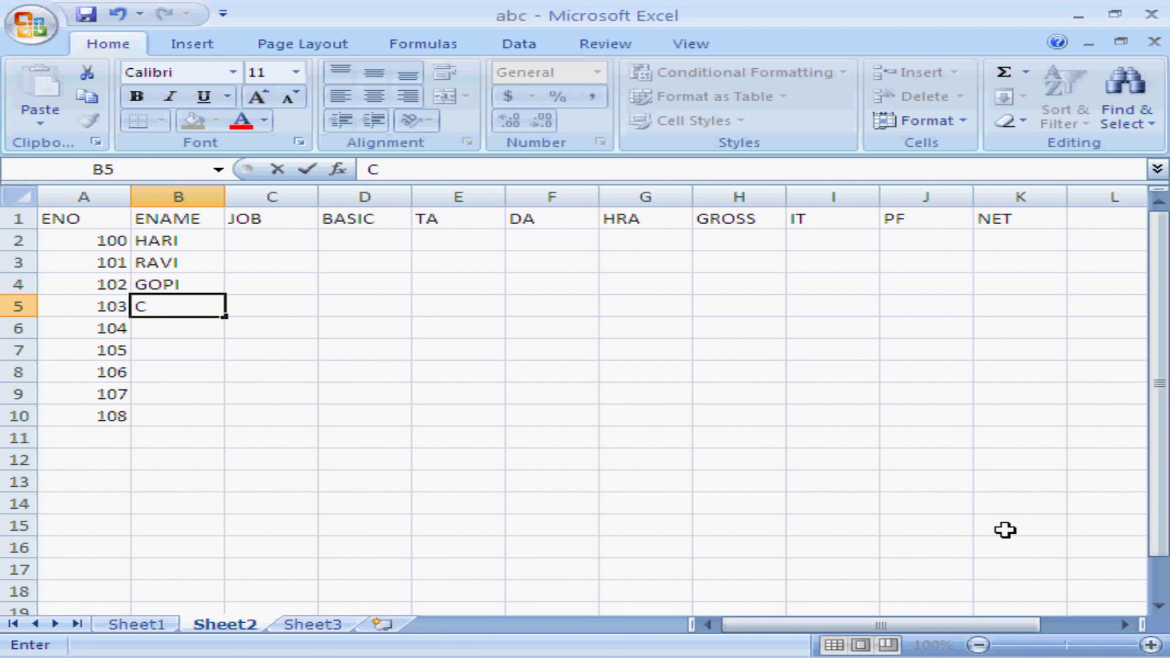
Enter the names of employees 103, 104 and 105 in cells B5 to B7 under ENAME
key("BackSpace")
type("CLARK")
key("Return")
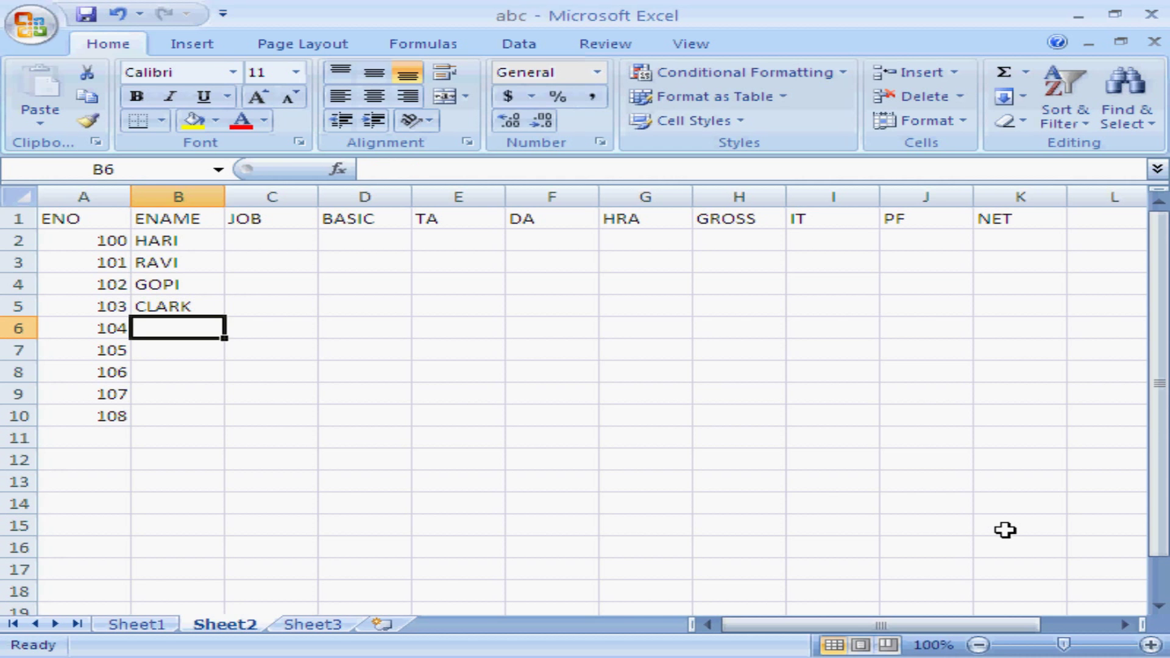
type("KISHORE")
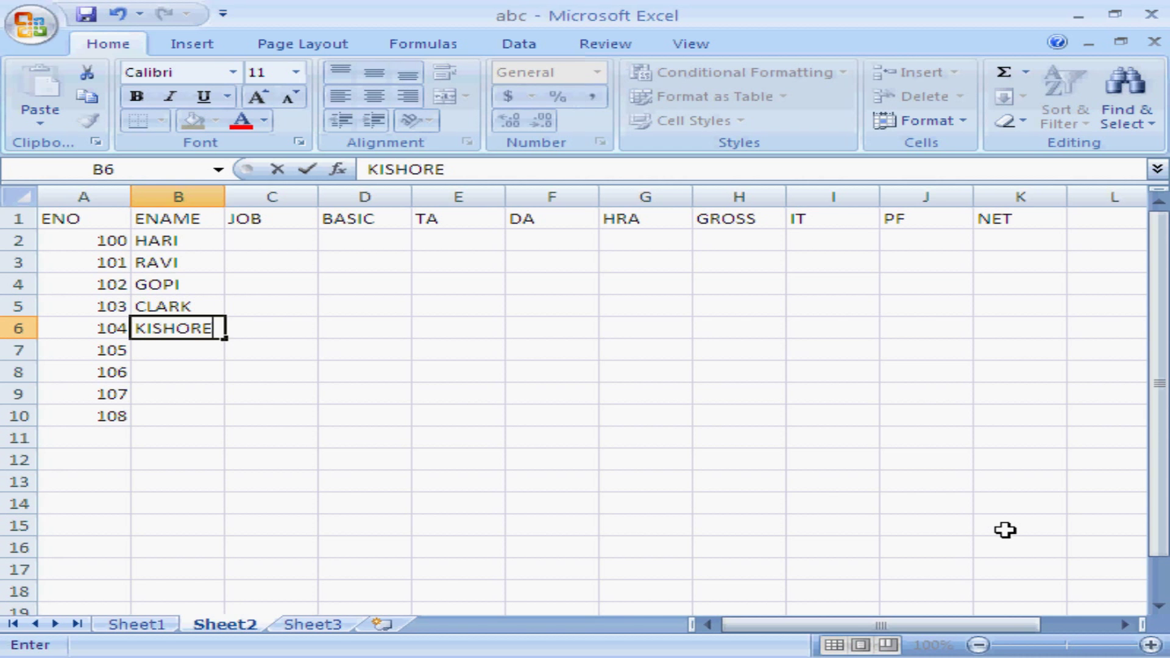
key("Return")
type("RITA")
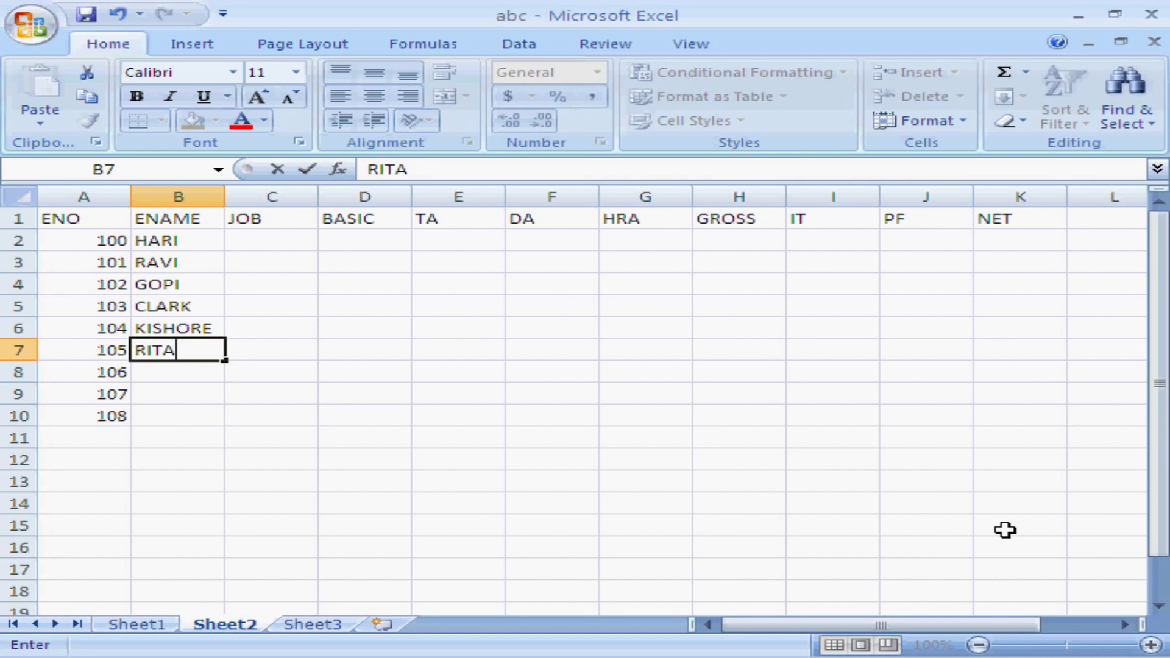
key("Return")
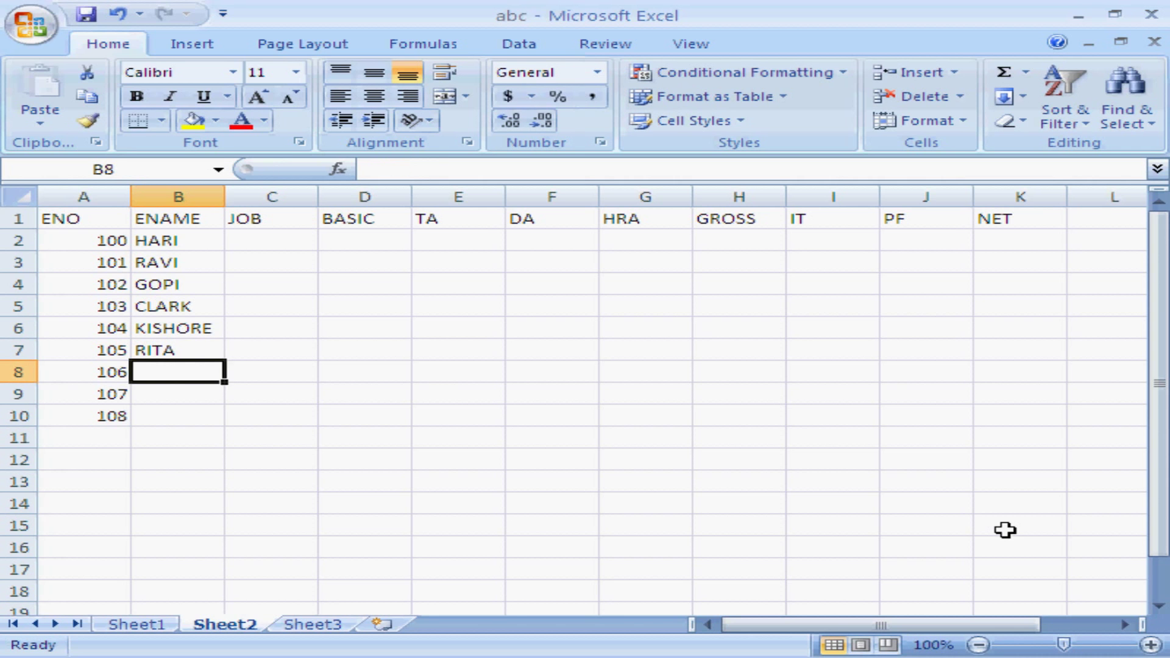
Complete the ENAME column with the names of employees 106, 107 and 108 in cells B8 to B10
type("BINDU")
key("Return")
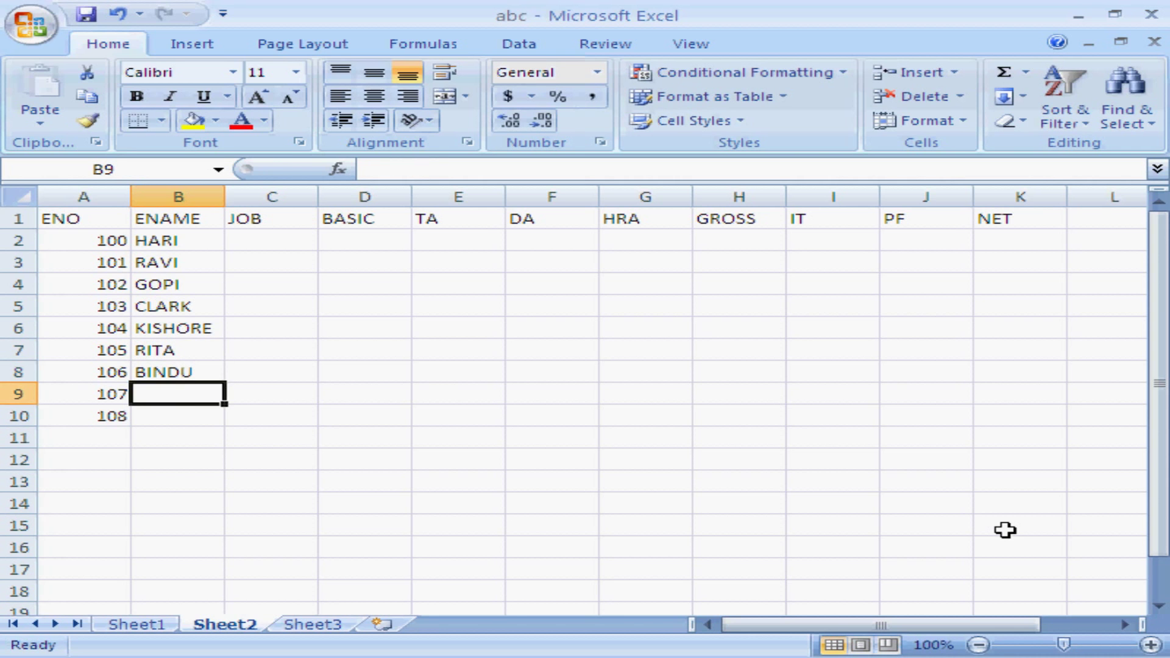
type("BABU")
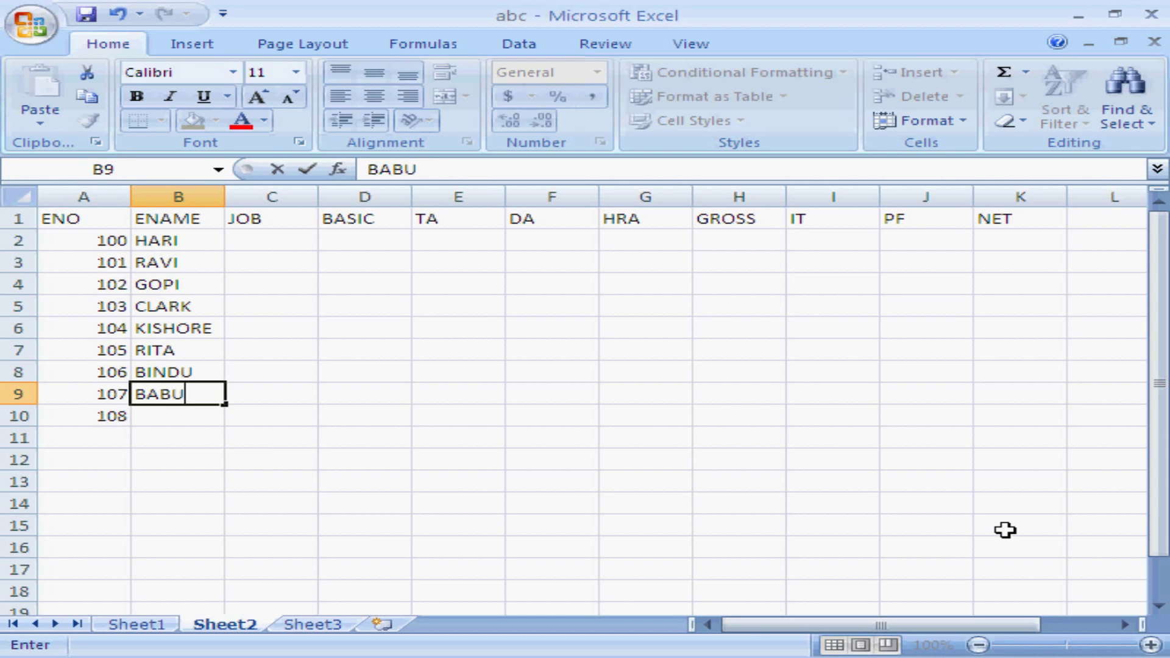
key("Return")
type("YADAV")
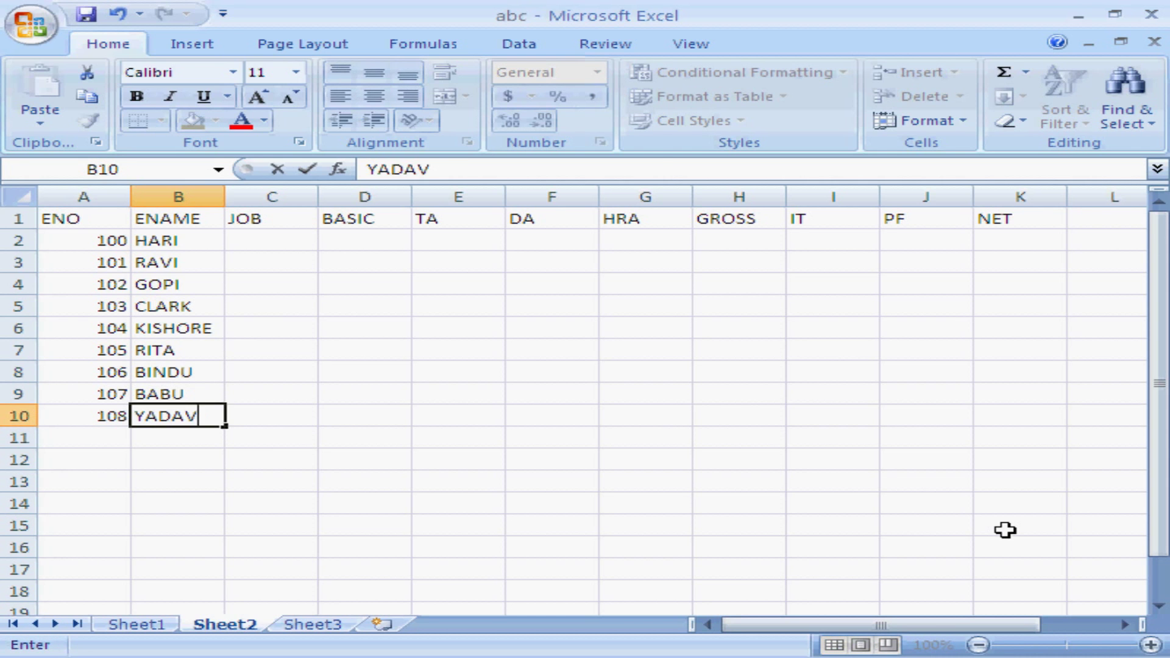
key("Return")
Enter the job titles CLERK in C2 and MANAGER in C3 under JOB
key("Up")
key("Up")
key("Up")
key("Up")
key("Up")
key("Up")
key("Up")
key("Up")
key("Up")
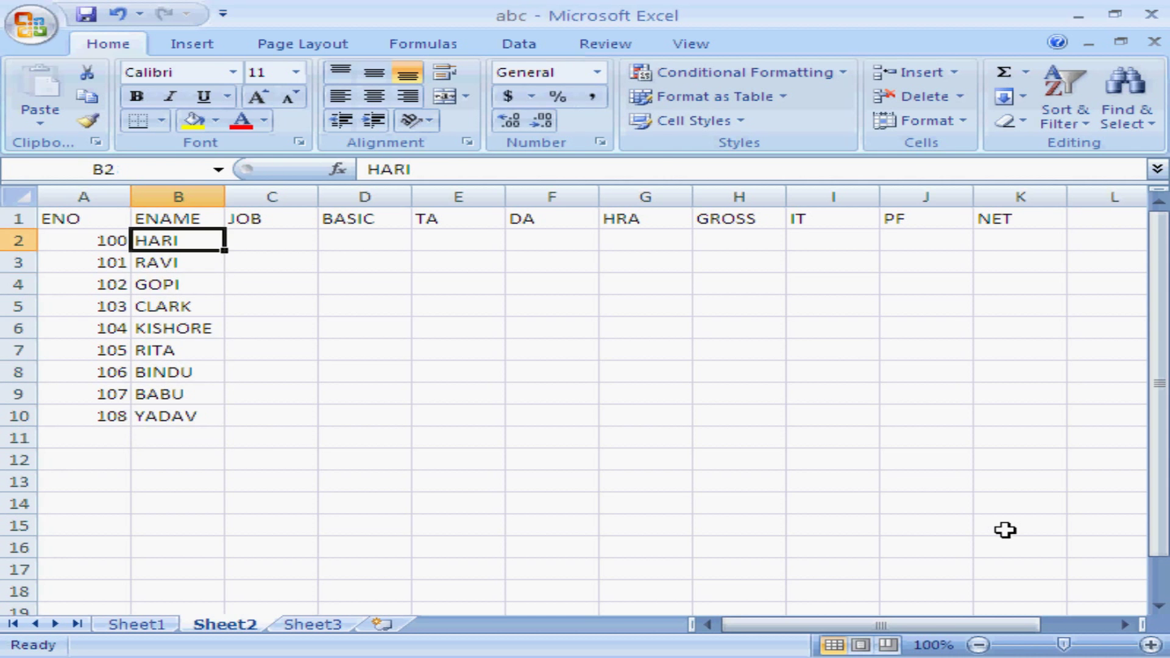
key("Right")
type("CLERK")
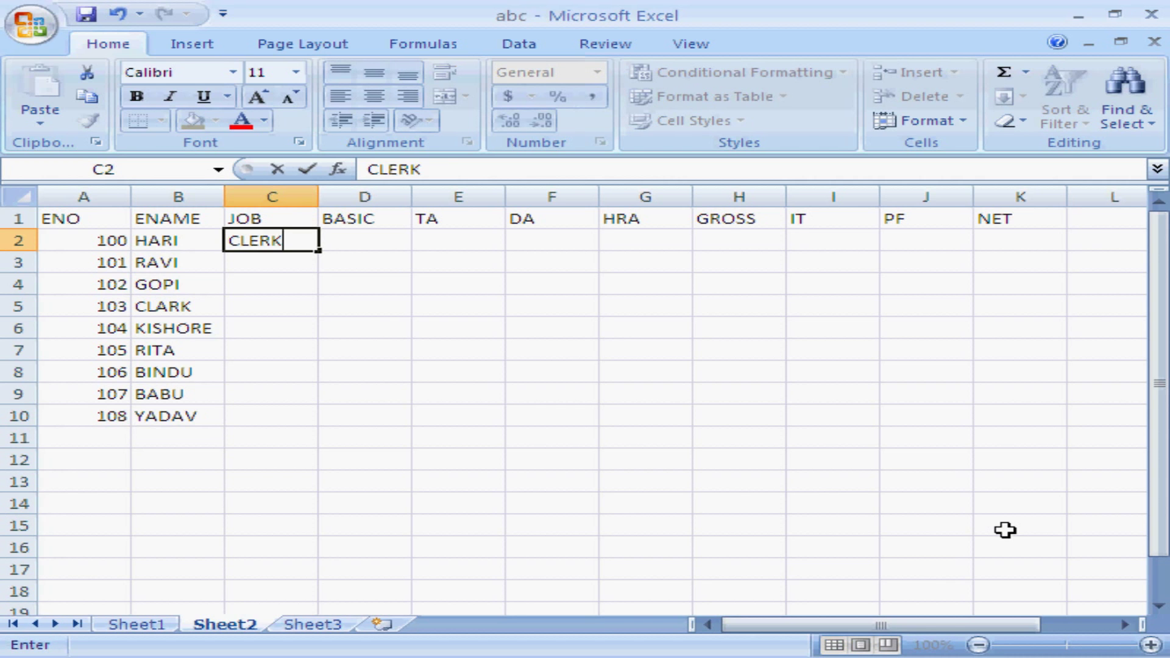
key("Return")
type("MANAGER")
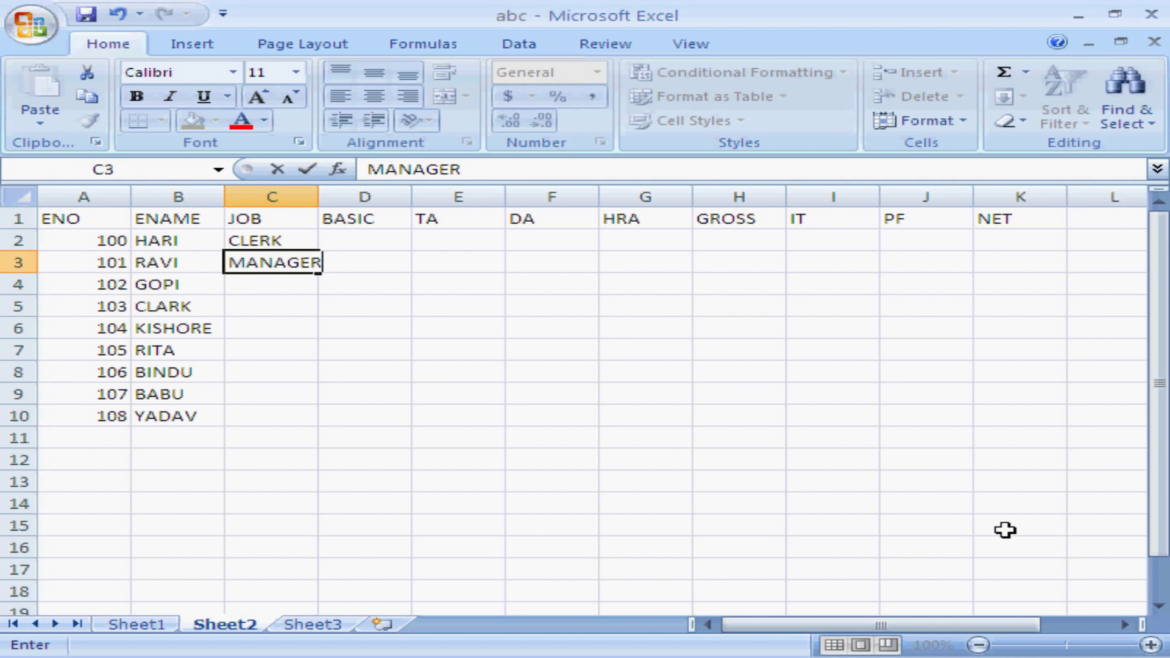
key("Return")
Enter the job titles CLERK, MANAGER and PROGRAMMER in cells C4 to C6
type("CLERK")
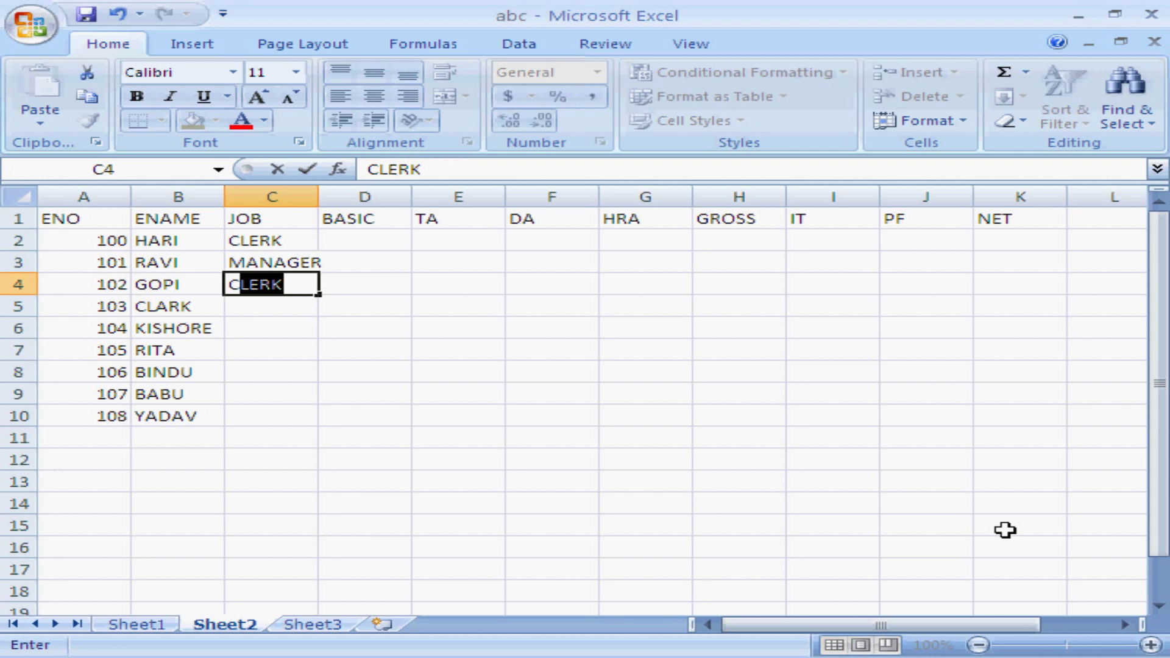
key("Return")
type("MANAGER")
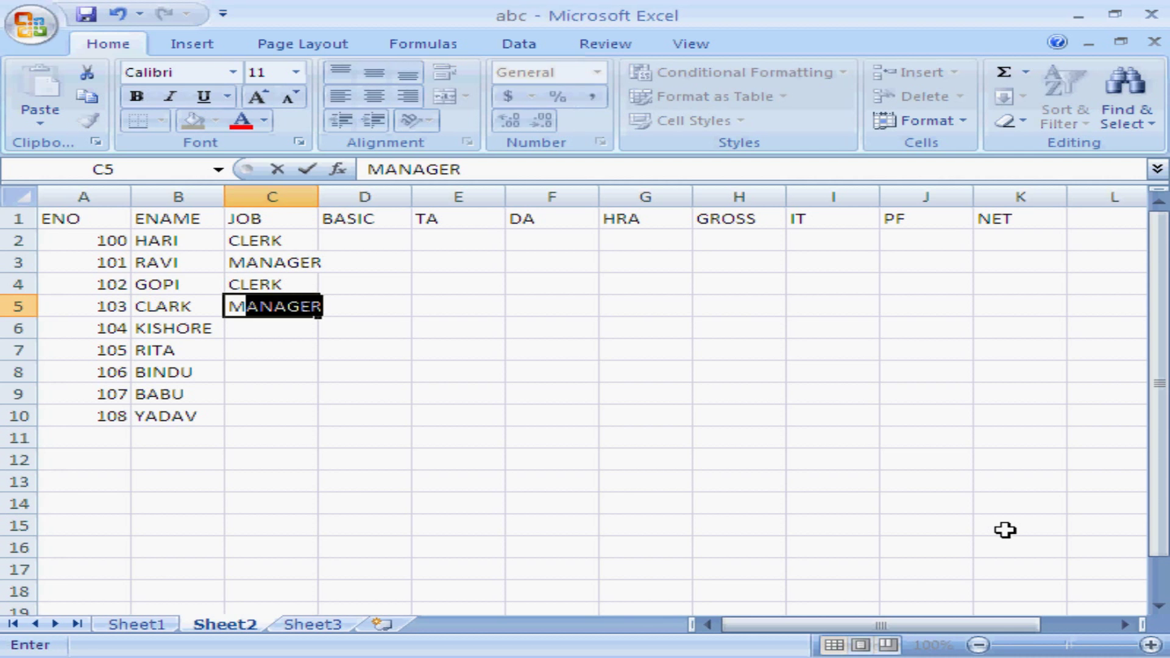
key("Return")
type("PROGRAMMER")
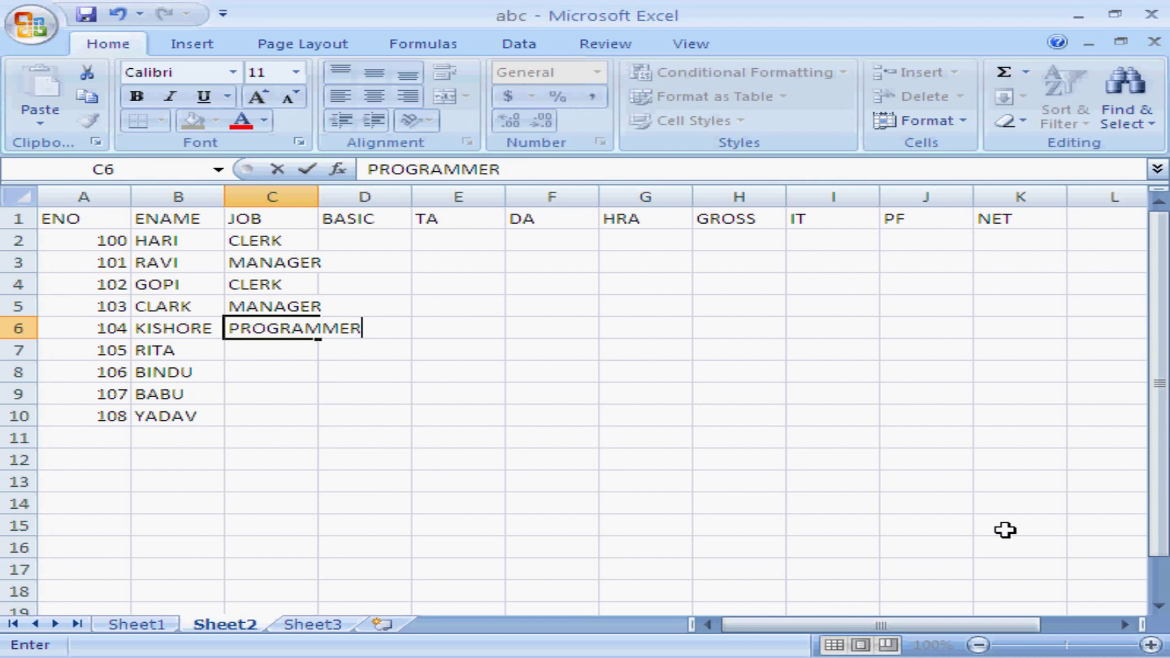
key("Return")
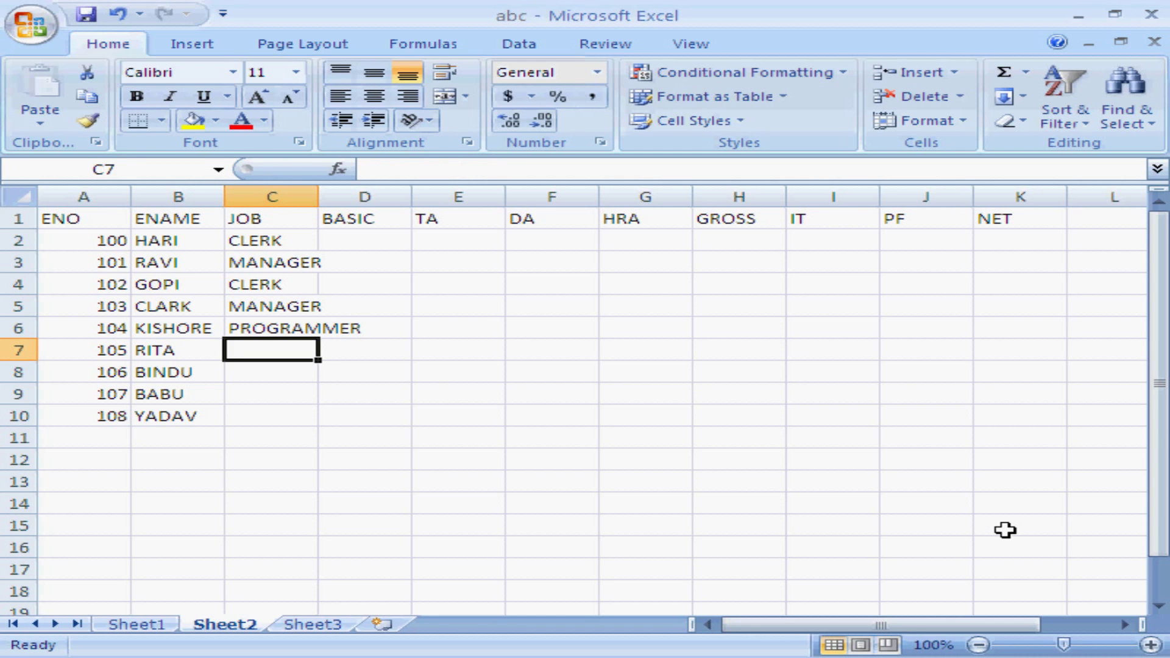
Enter MANAGER, CLERK, PROGRAMMER and CLERK in cells C7 to C10, and widen column C to fit the longest job title
type("MAN")
key("Return")
type("C")
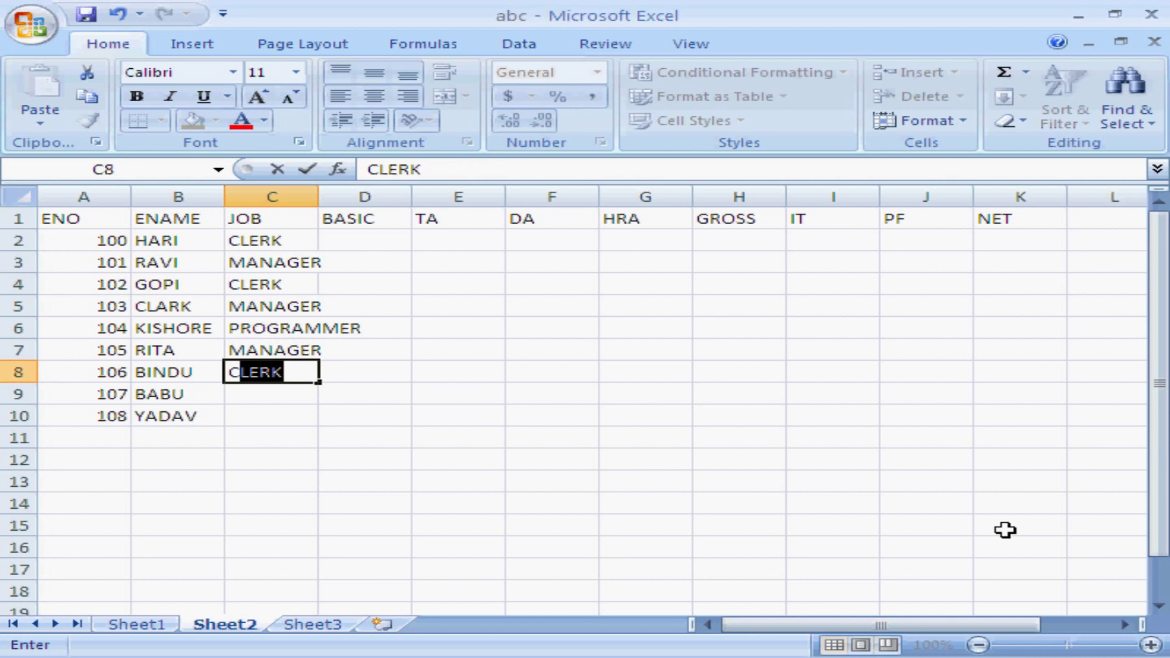
key("Return")
type("PROGRAMMER")
key("Return")
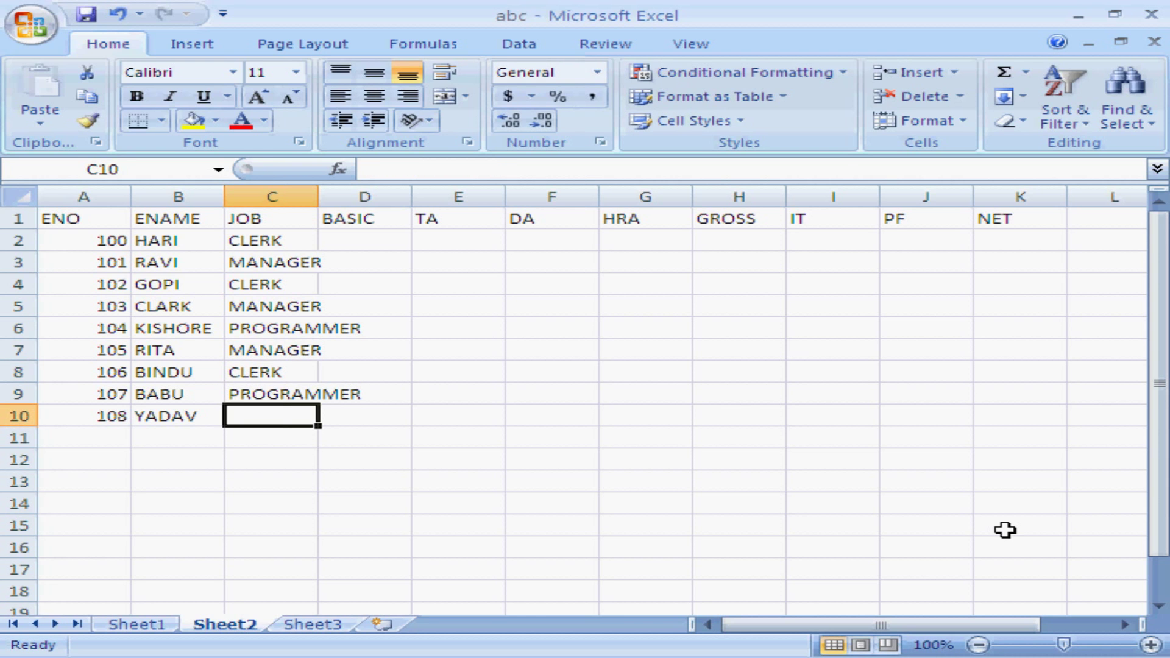
type("C")
key("Return")
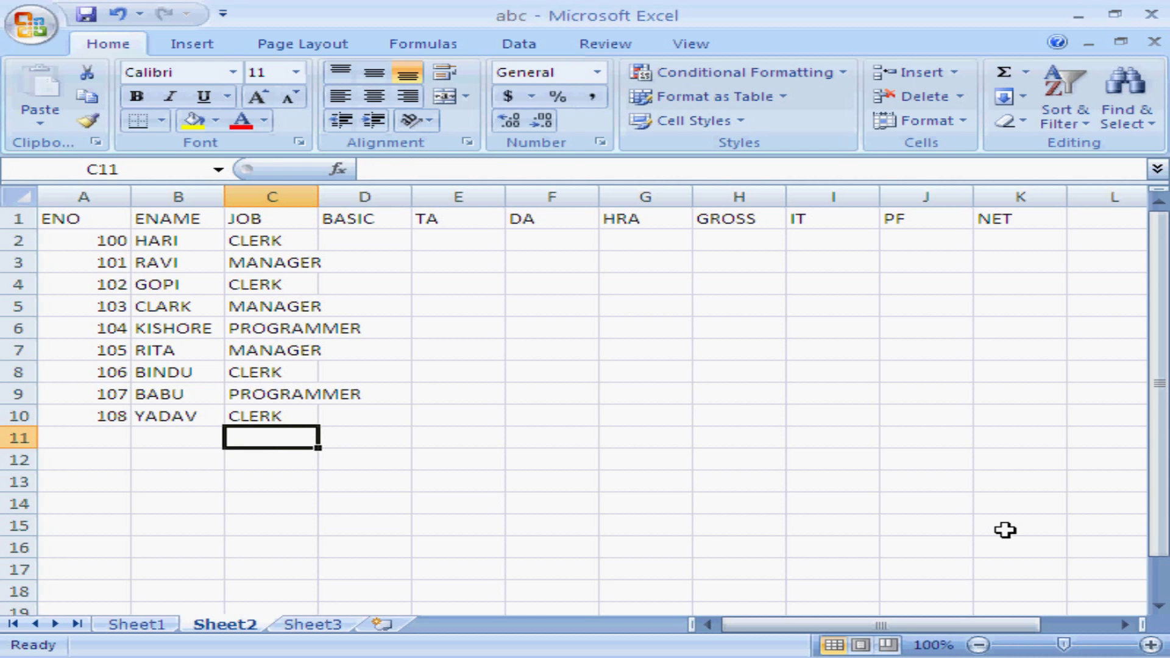
left_click(329, 437)
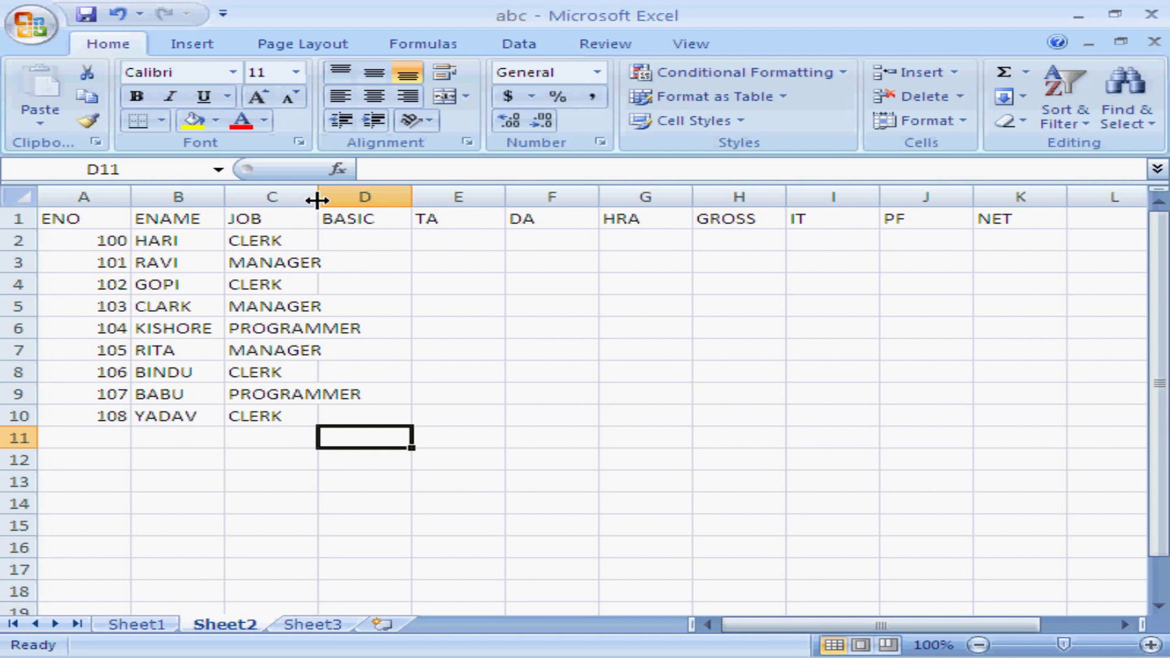
left_click_drag(316, 200, 375, 196)
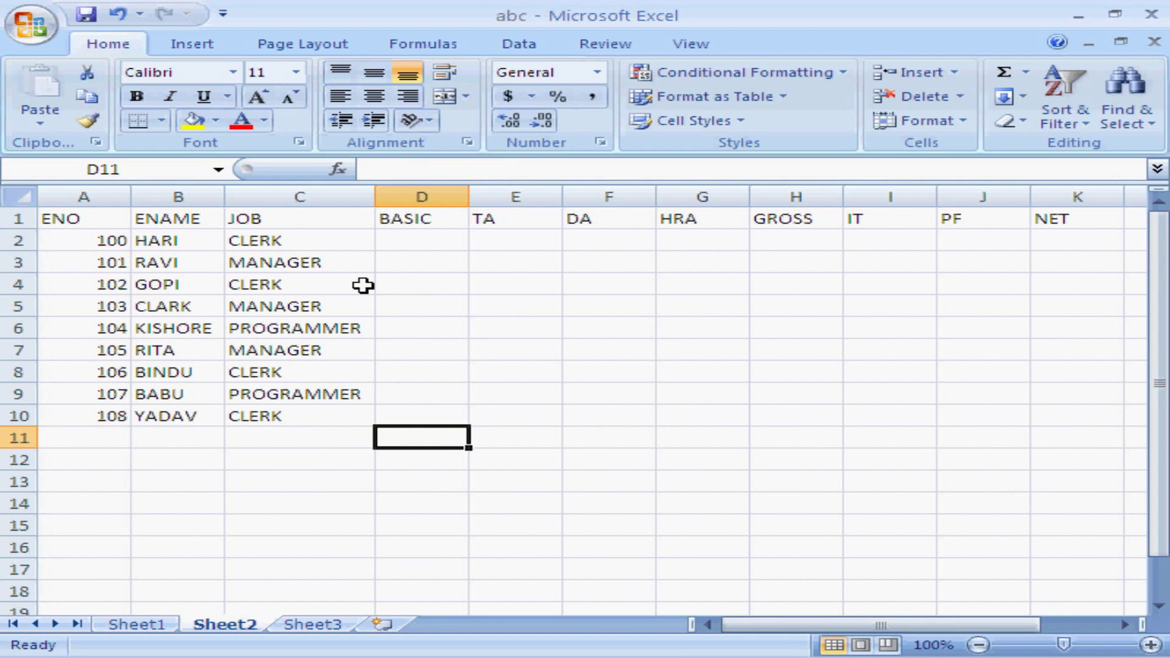
Enter the basic salaries 1200, 9000 and 1500 in cells D2 to D4 under BASIC
left_click(387, 242)
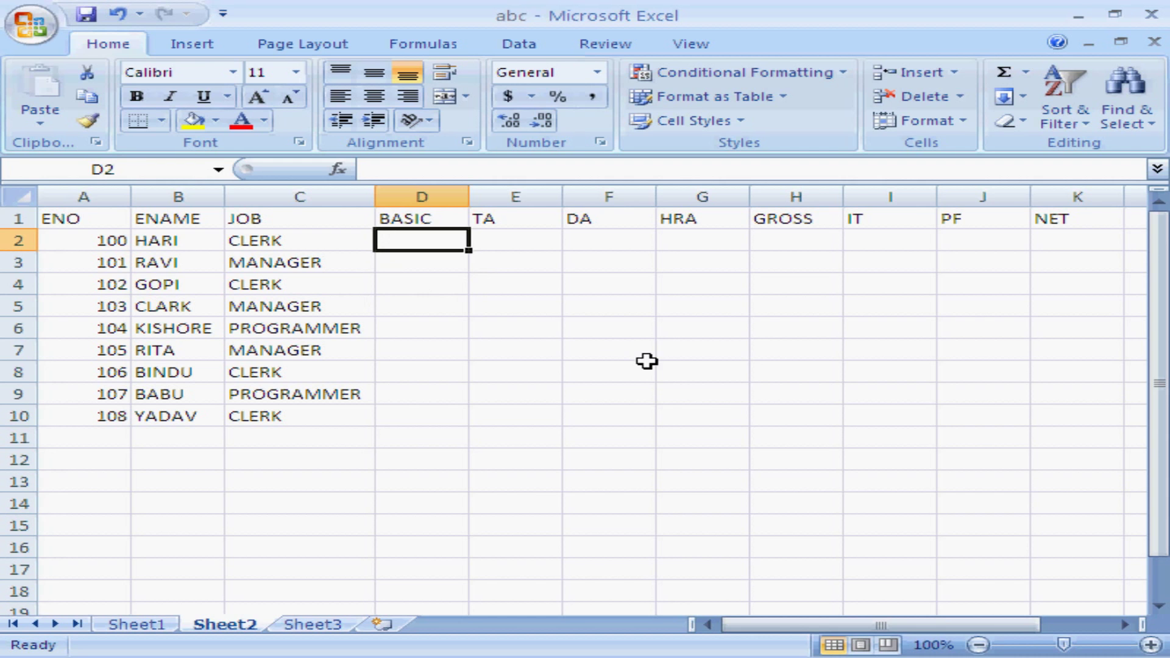
type("1200")
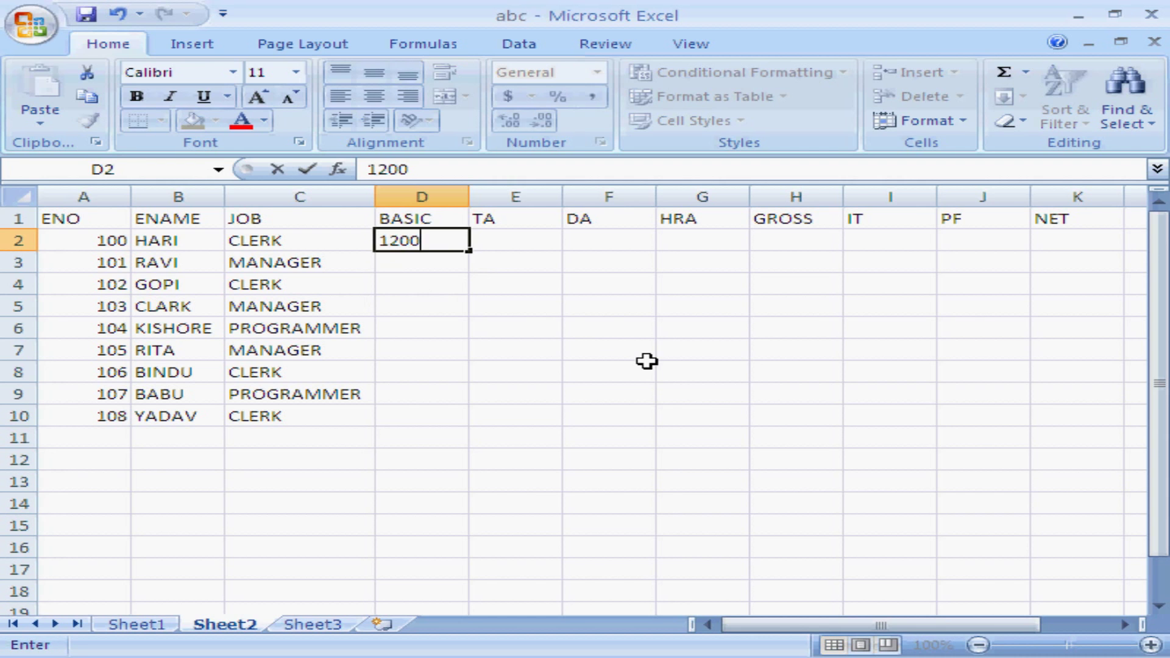
key("Return")
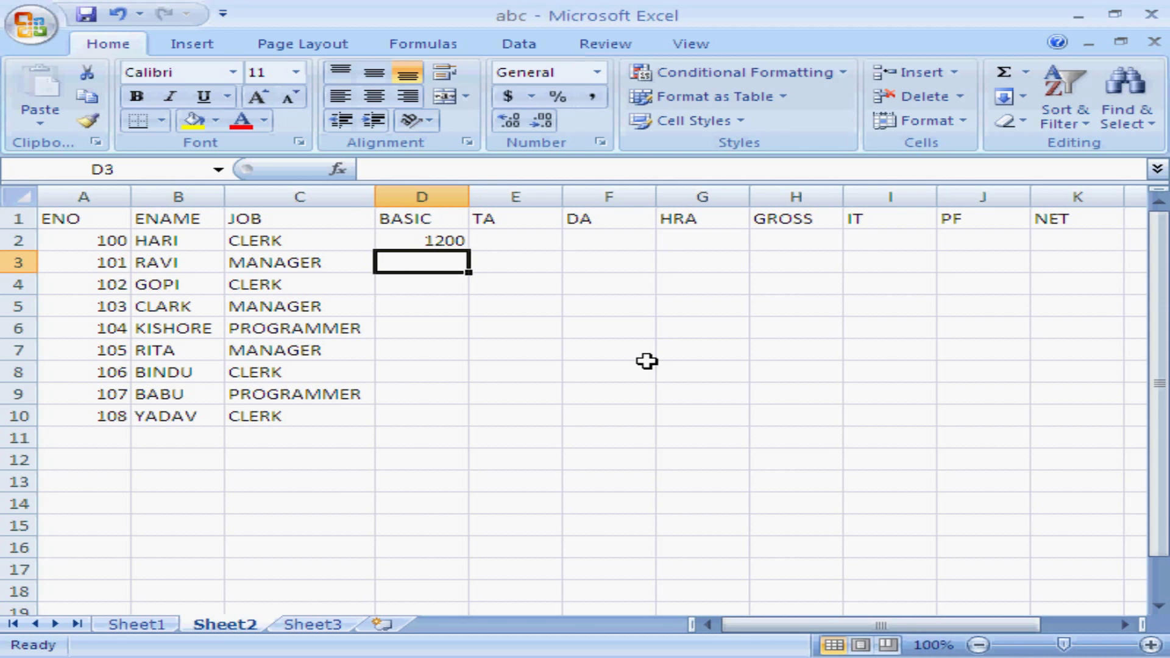
type("9000")
key("Return")
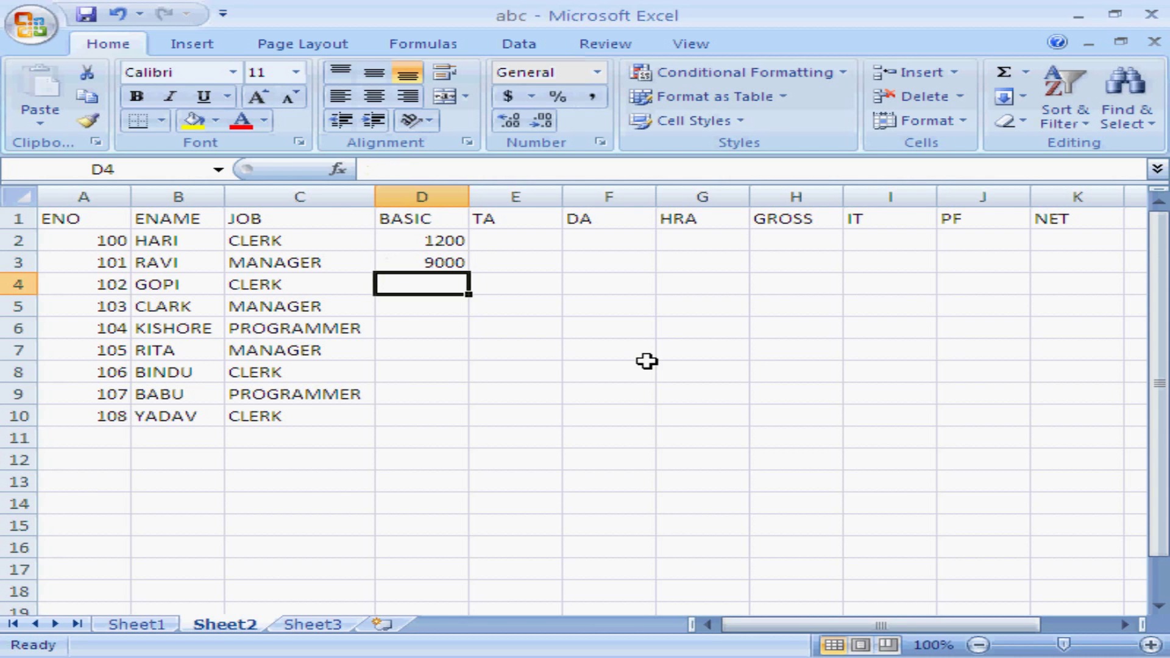
type("1500")
key("Return")
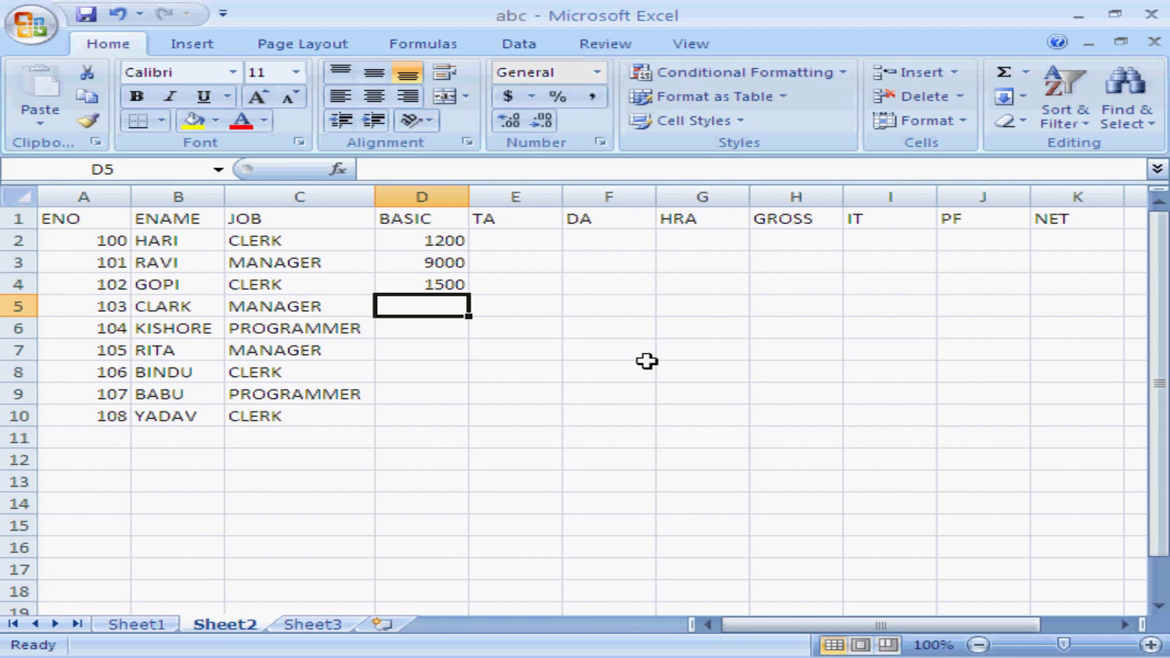
Enter the basic salaries 6700, 4500, 6000 and 1300 in cells D5 to D8
type("6700")
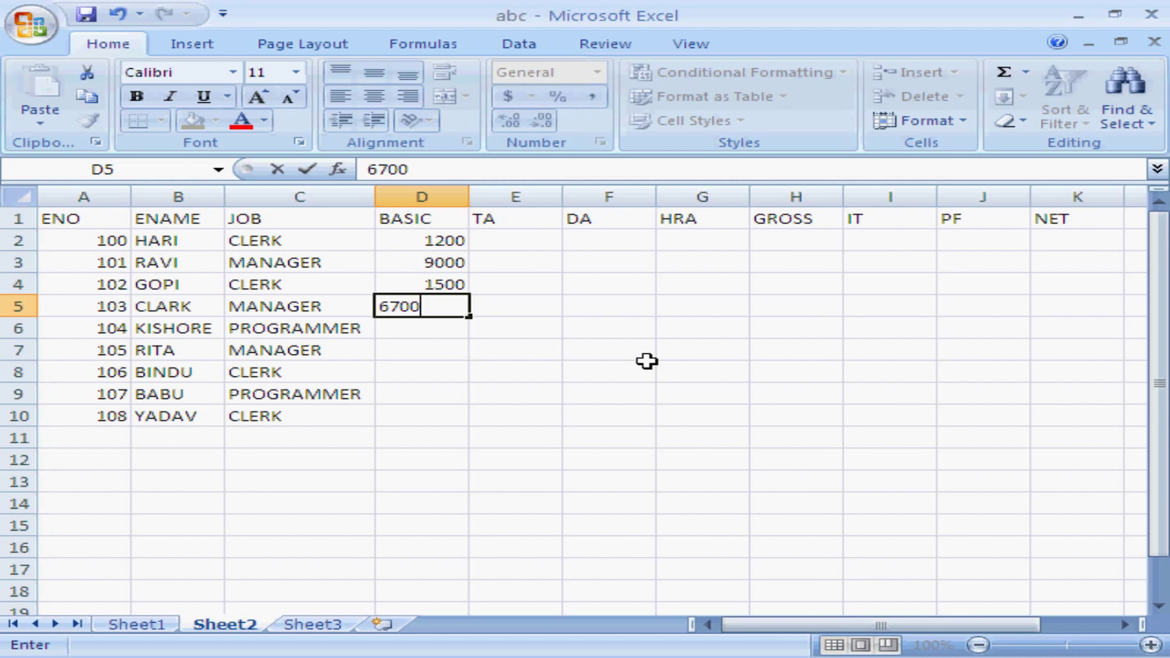
key("Return")
type("45000")
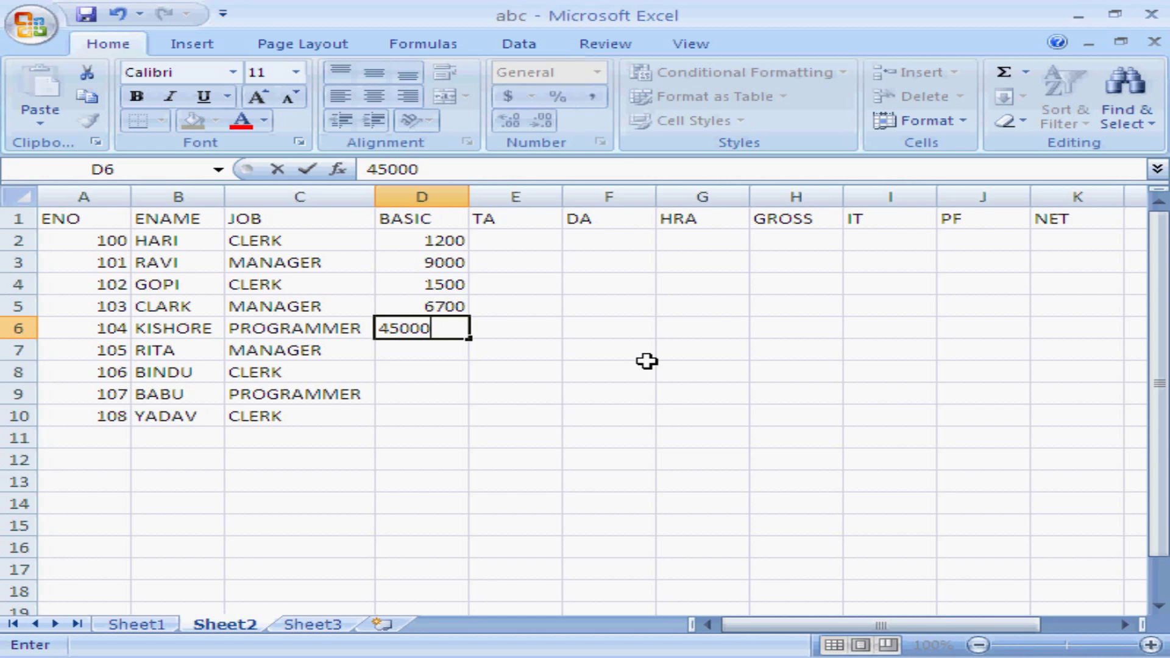
key("BackSpace")
key("Return")
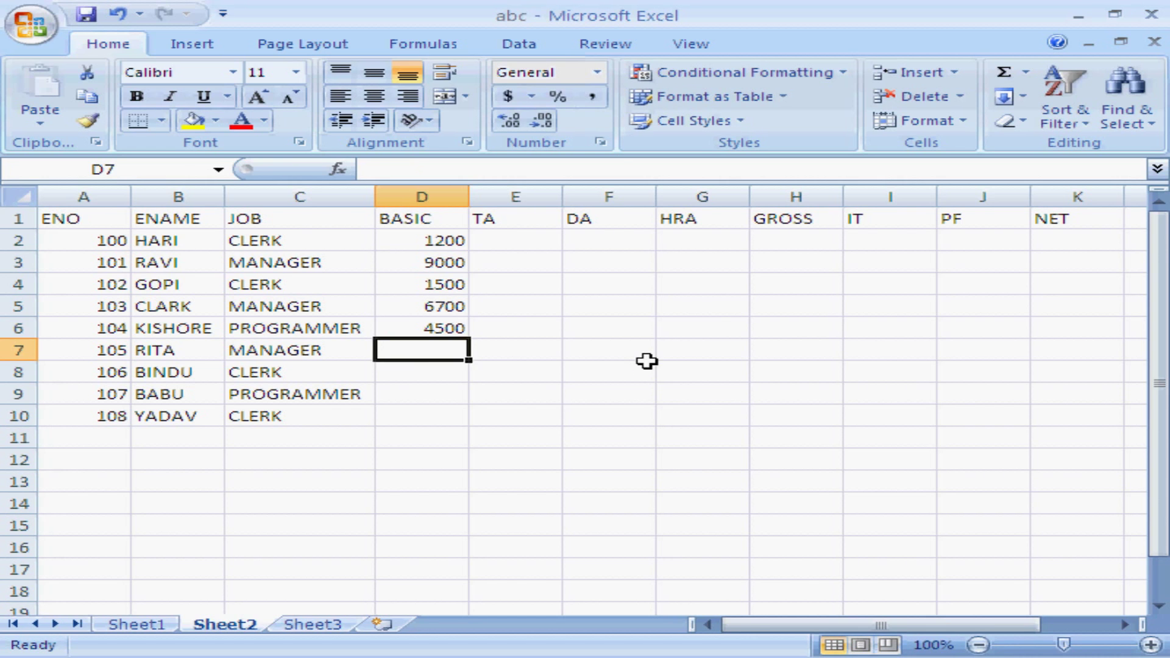
type("6000")
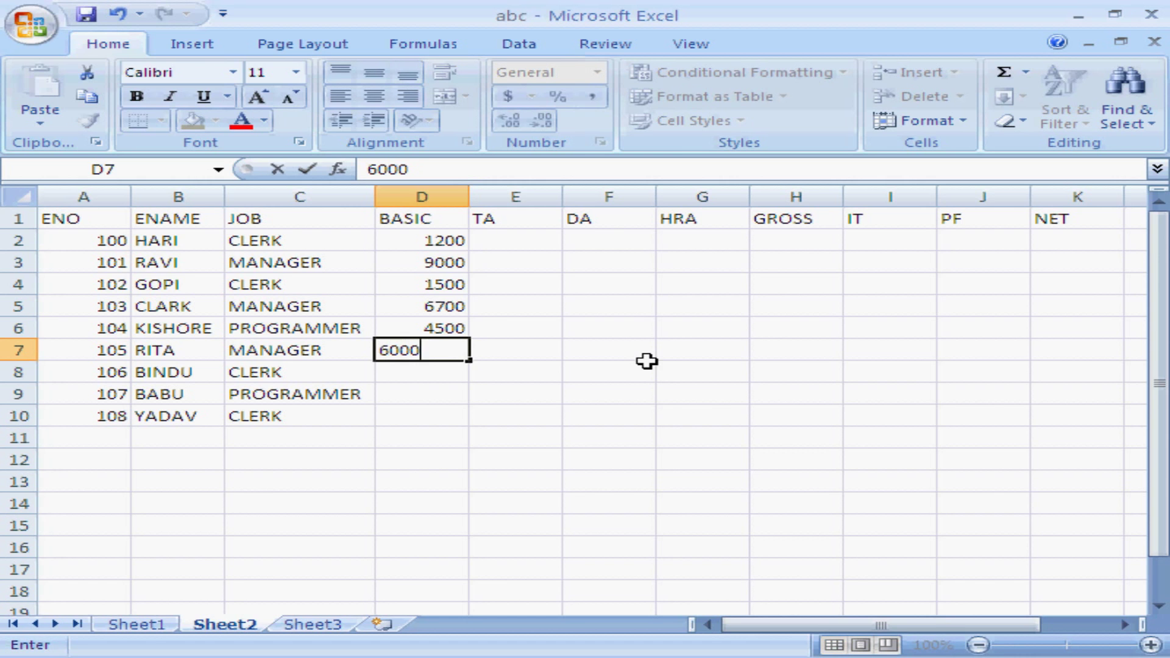
key("Return")
type("1300")
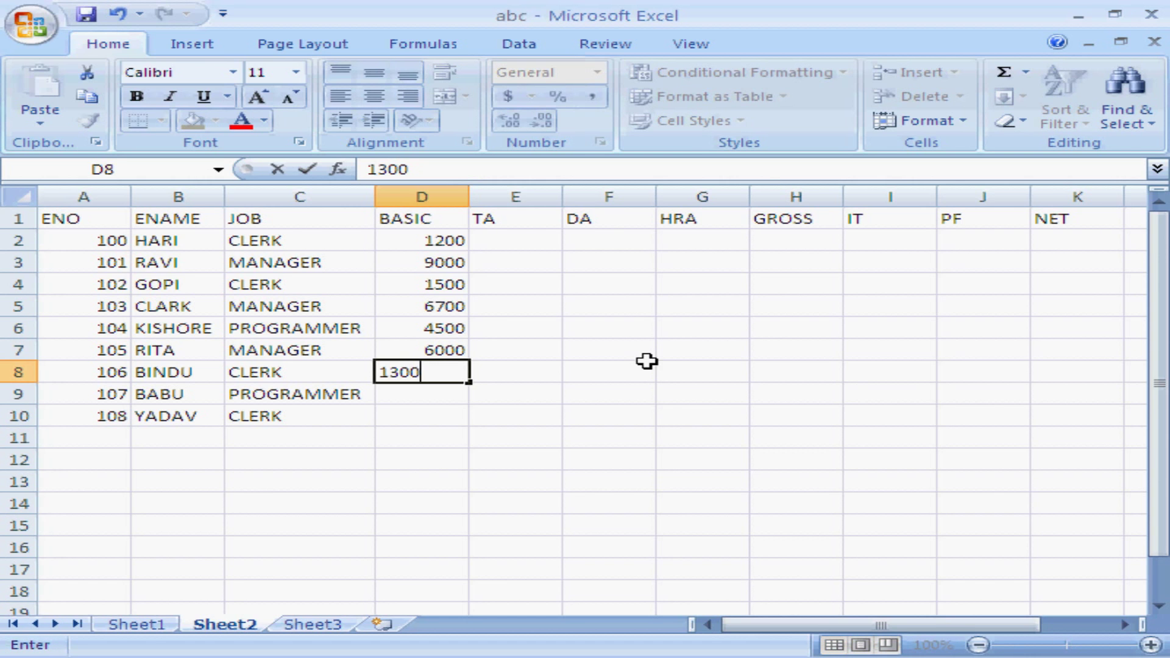
key("Return")
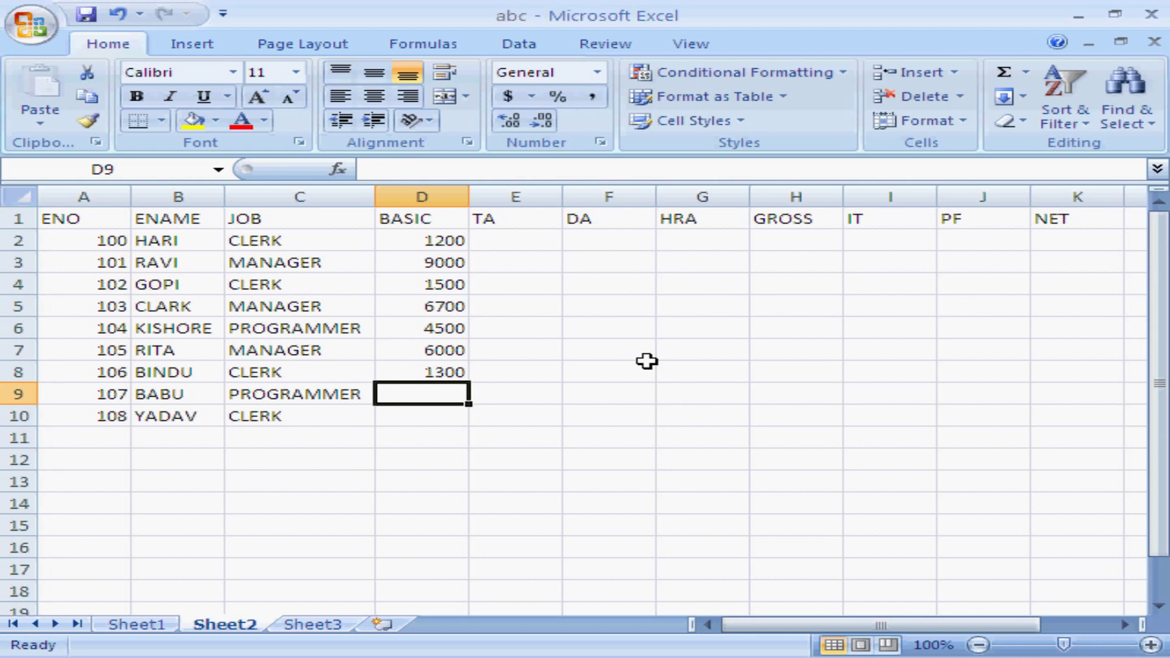
Enter the basic salaries 4500 and 1200 in cells D9 and D10
type("45000")
key("BackSpace")
key("Return")
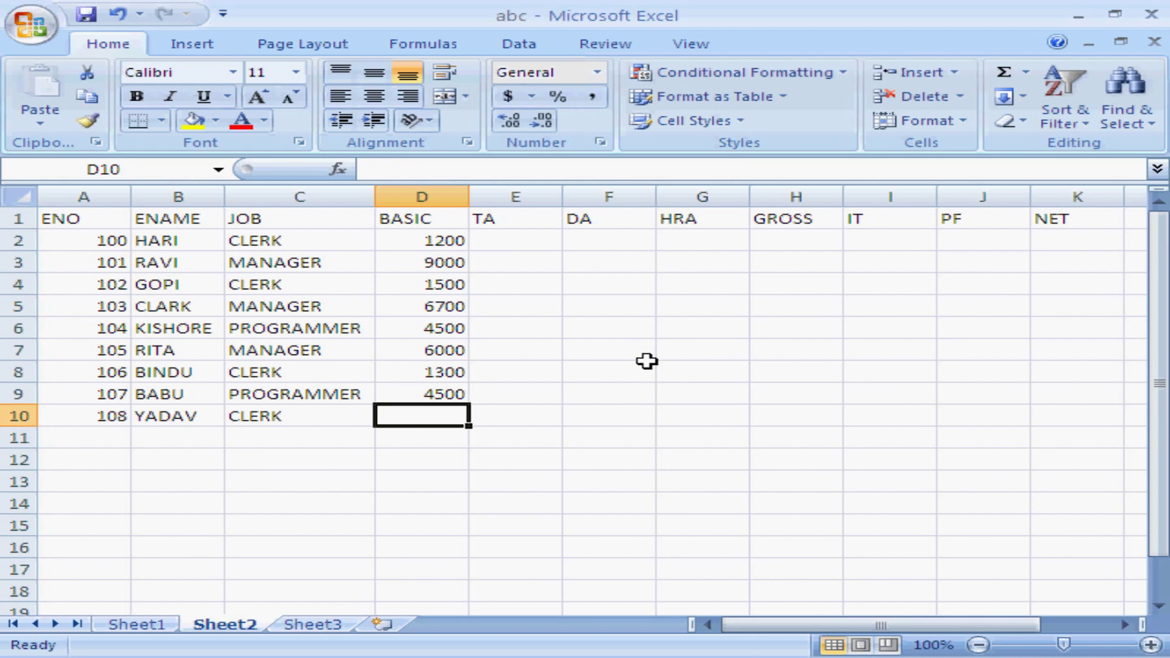
type("1200")
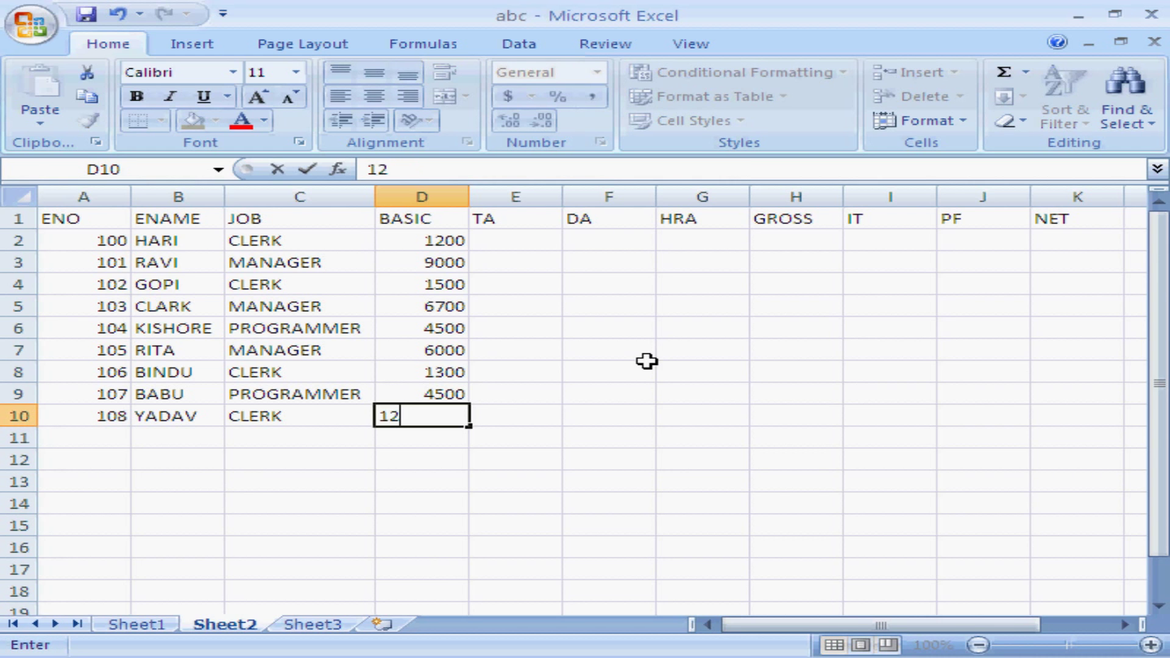
key("Return")
Calculate TA in cell E2 with the formula =D2*3% and fill it down to E10
key("Up")
key("Up")
key("Up")
key("Up")
key("Up")
key("Up")
key("Up")
key("Up")
key("Up")
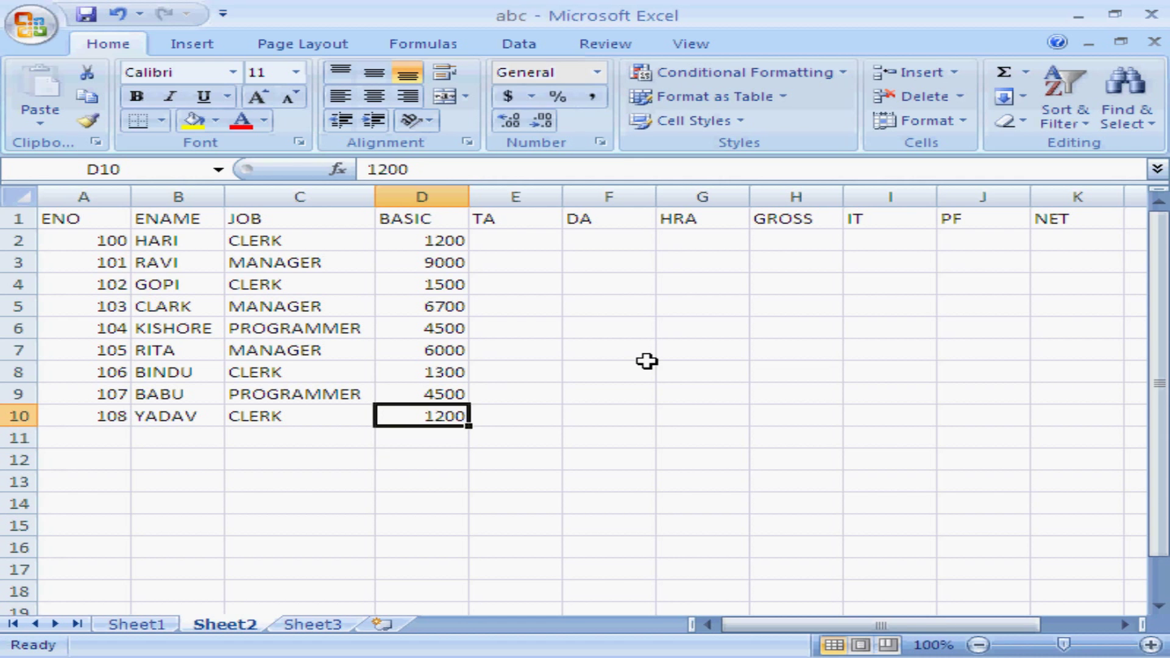
key("Right")
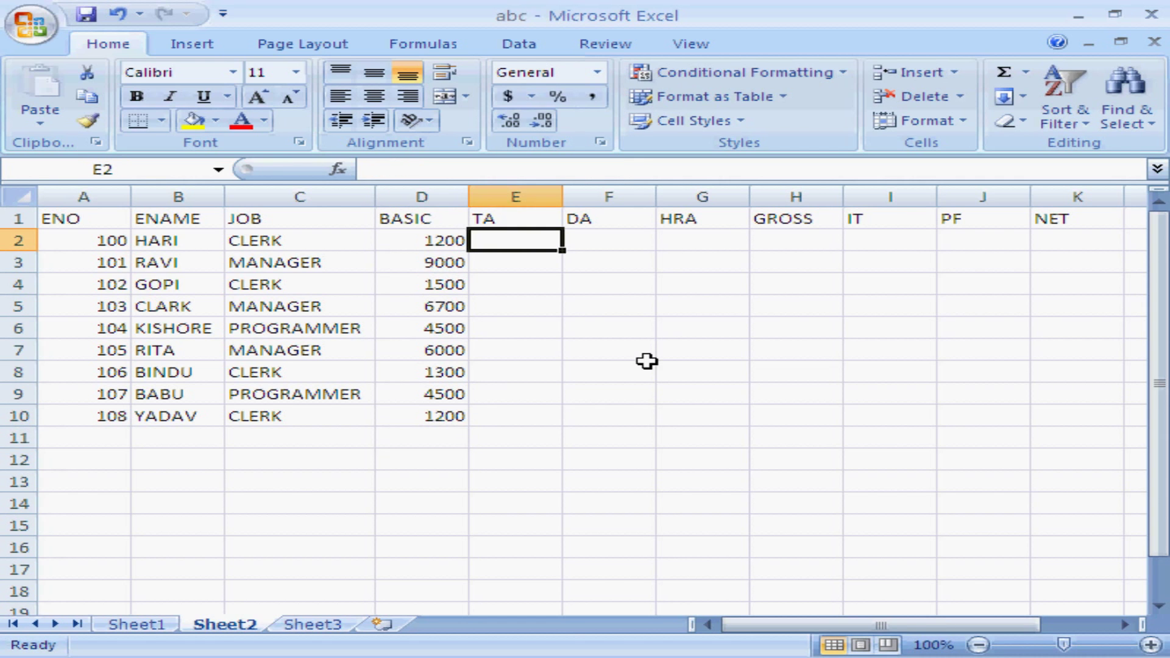
type("=")
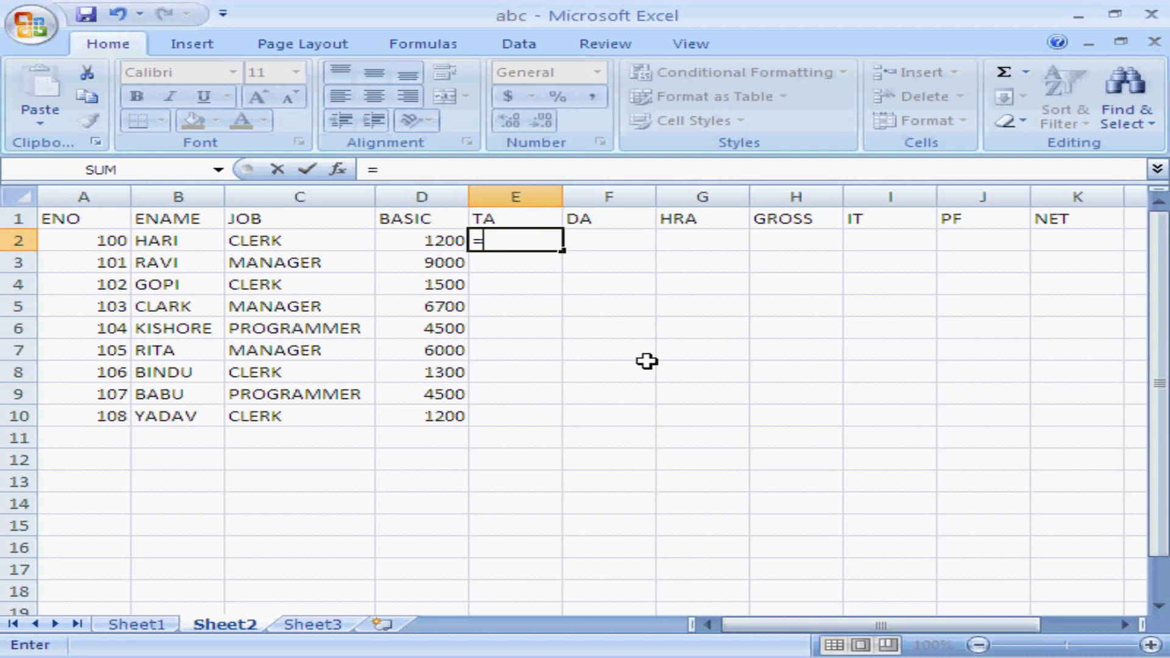
type("D")
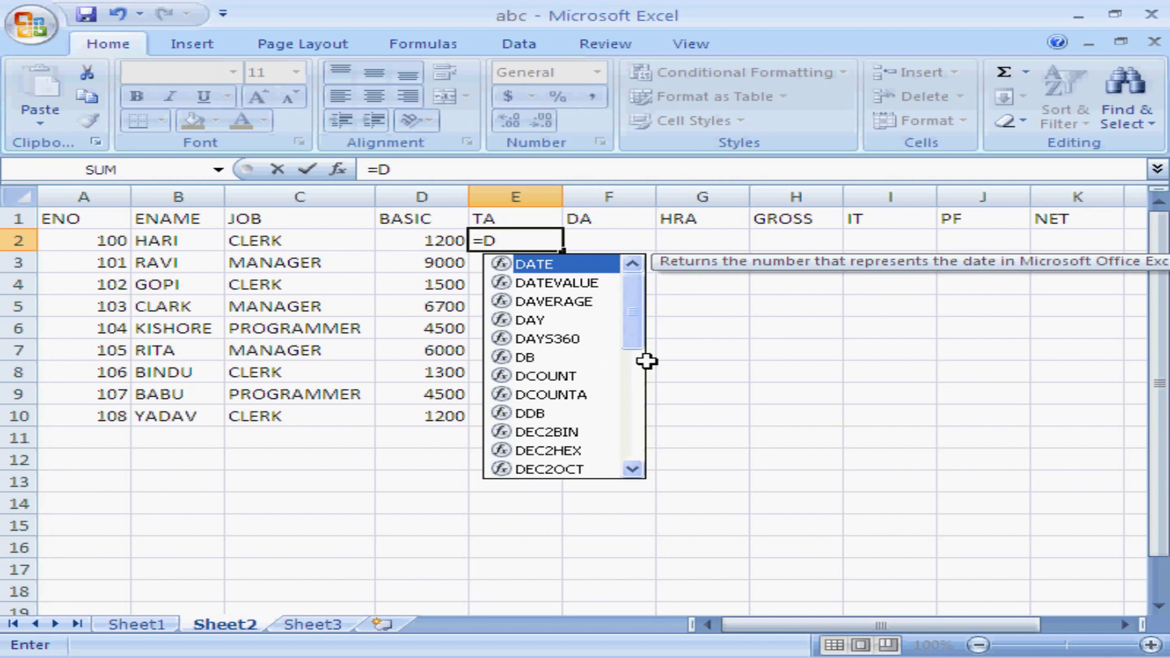
type("2*")
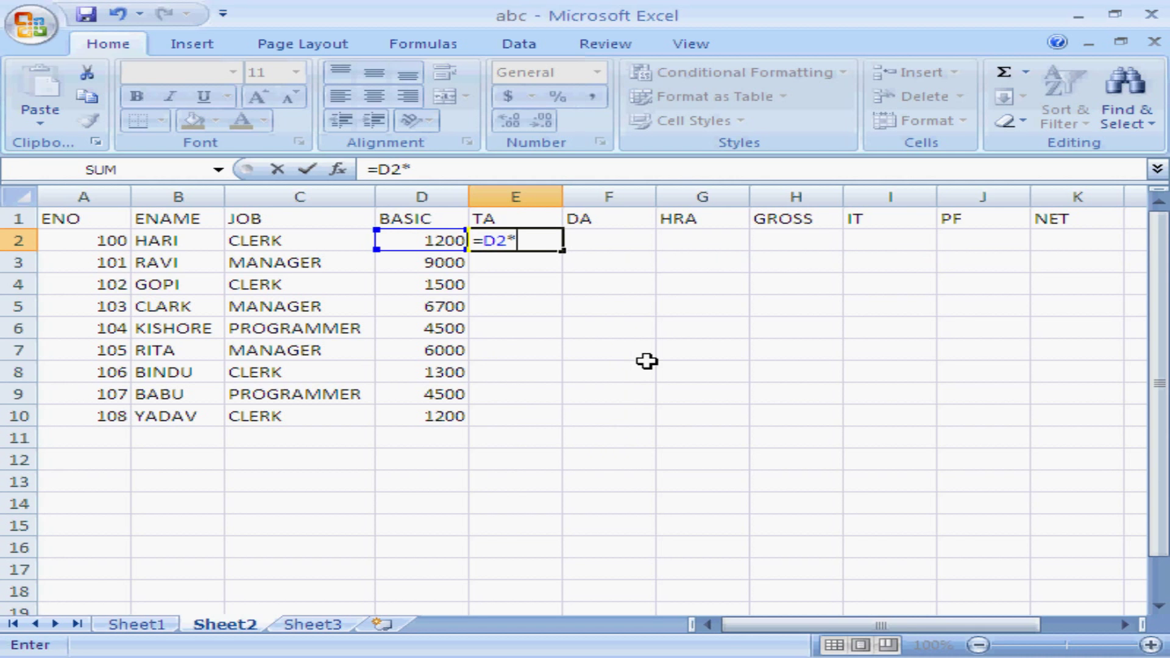
type("3%")
key("Return")
key("Up")
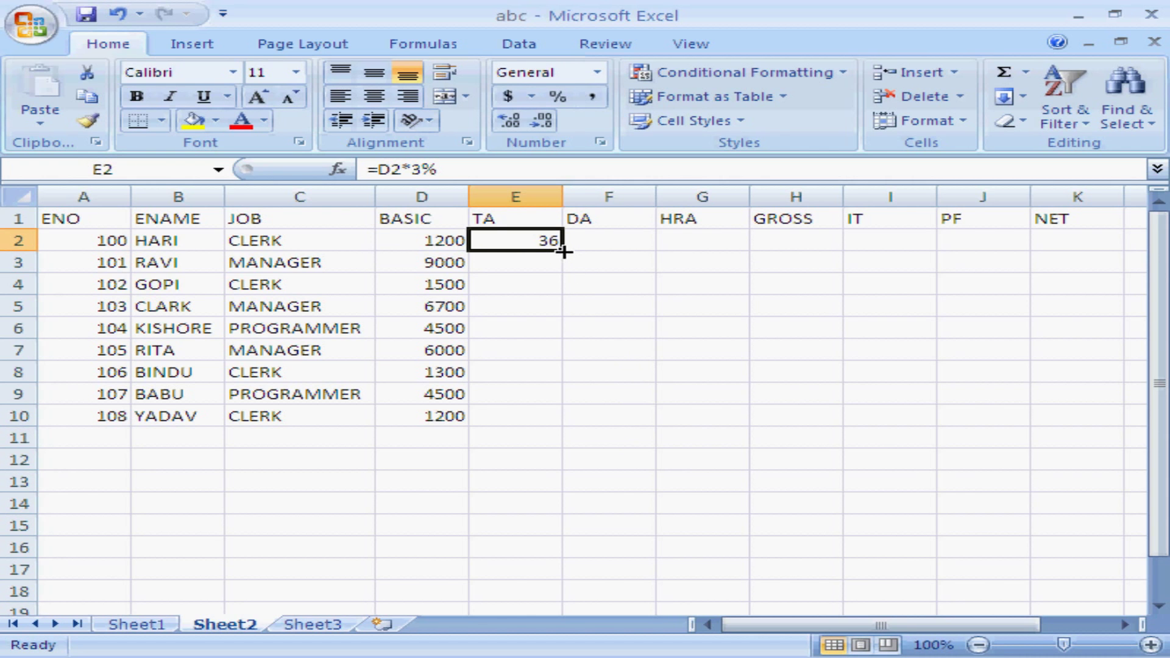
left_click_drag(561, 252, 562, 427)
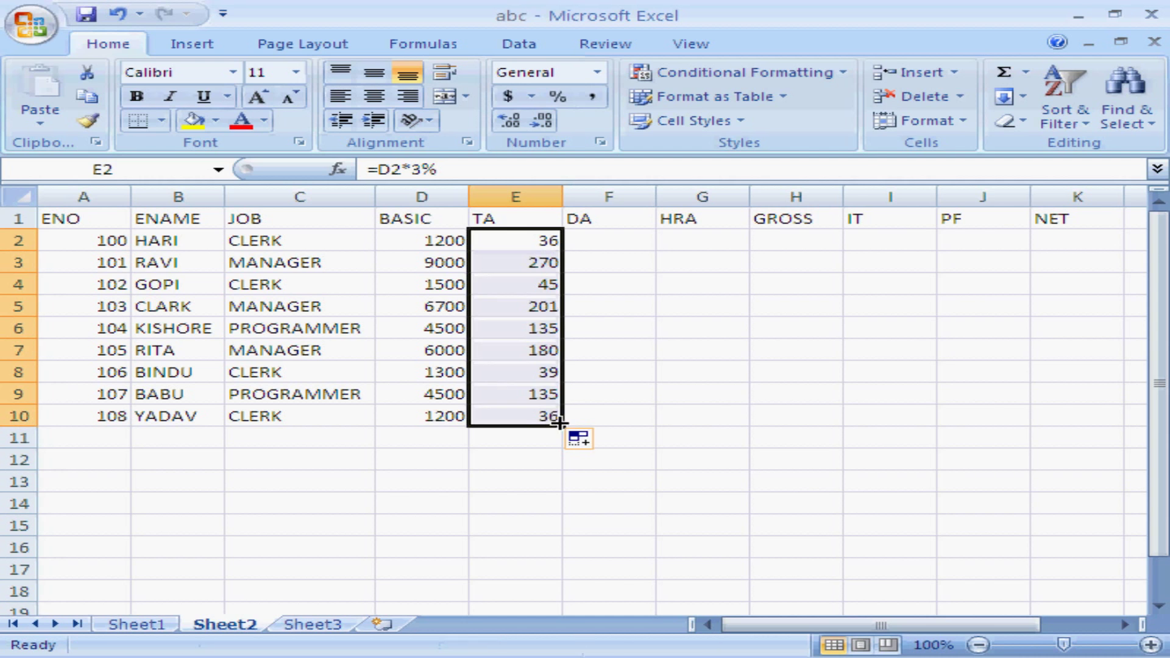
left_click(541, 241)
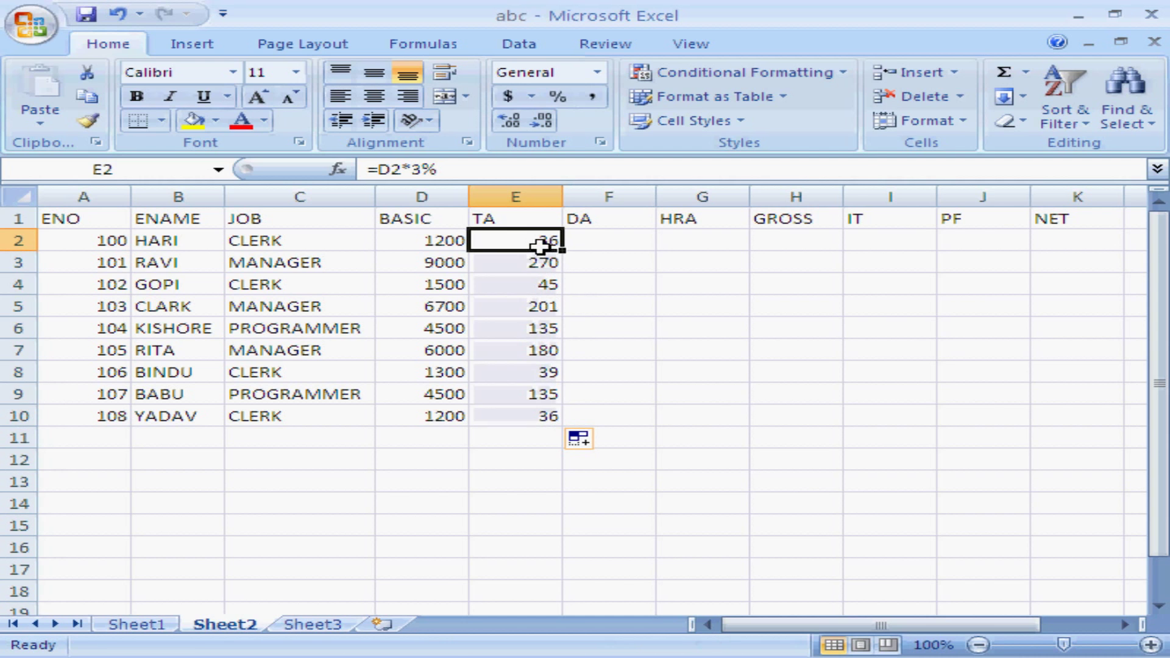
Calculate DA in cell F2 with the formula =D2*4% and fill it down to F10
left_click(604, 239)
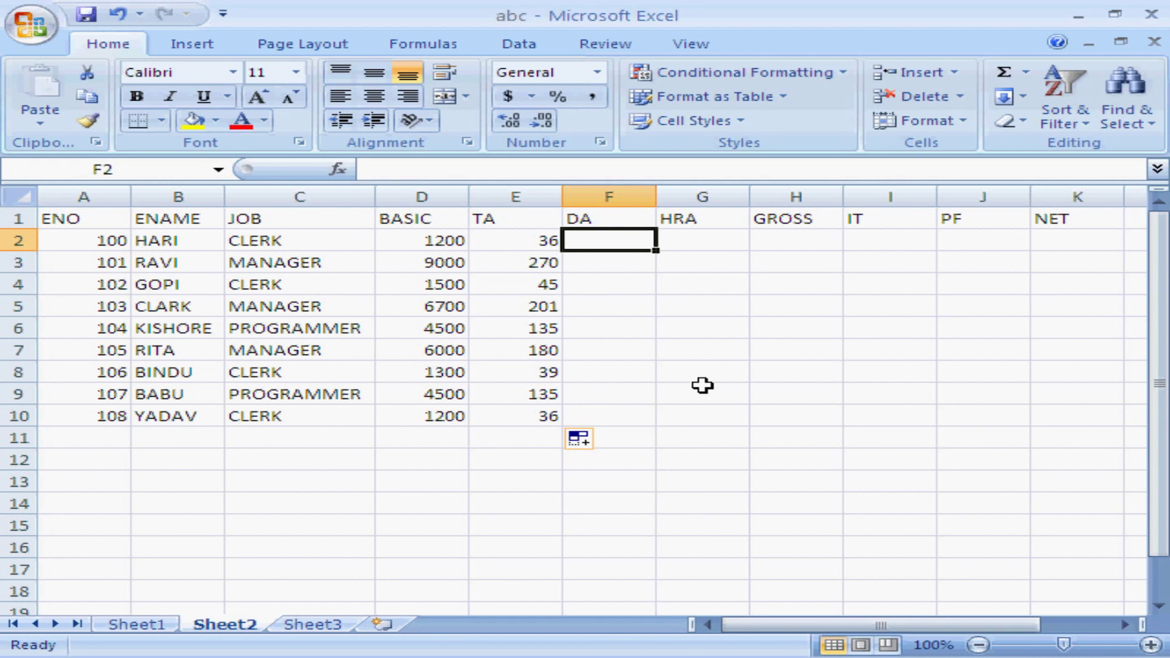
type("=")
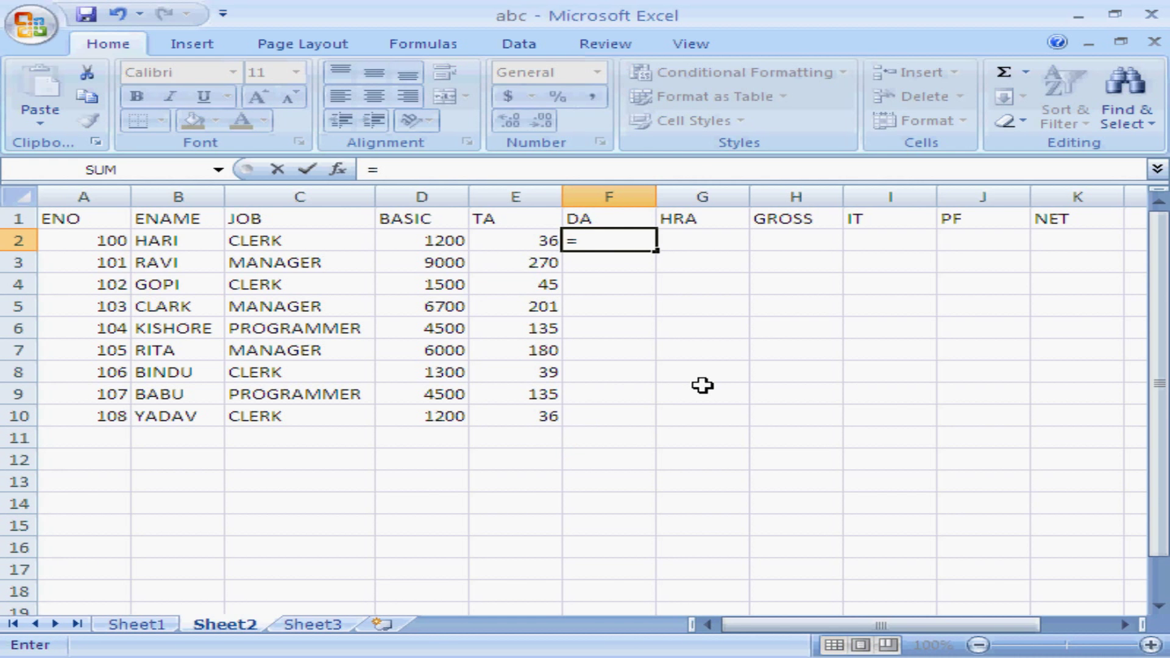
type("D2*")
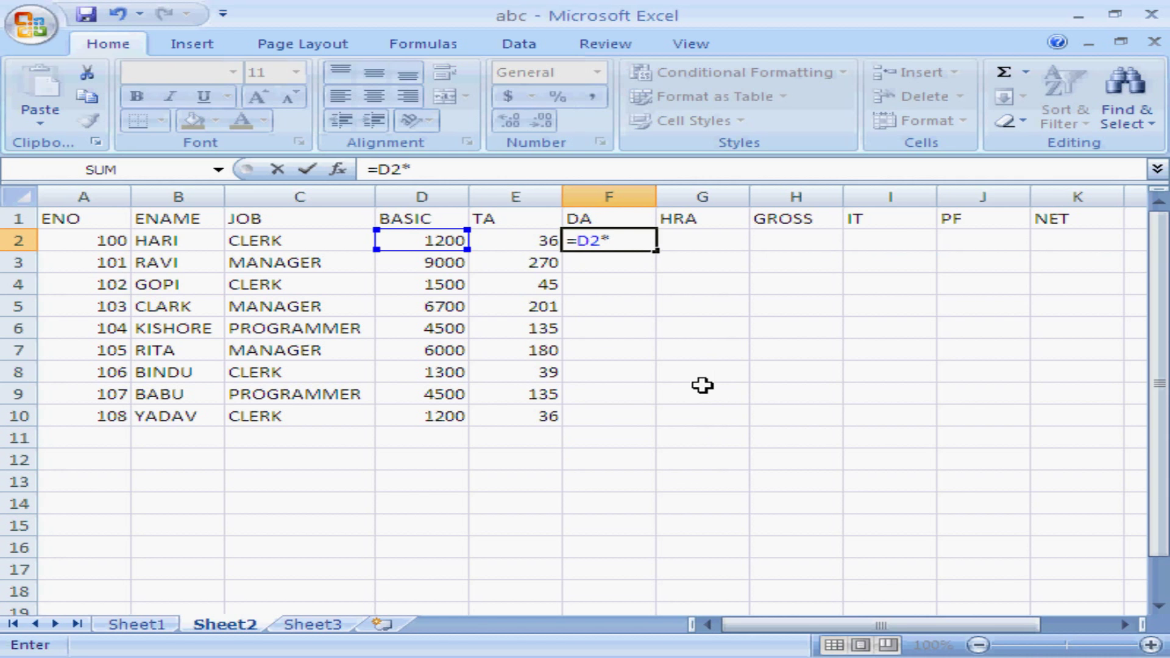
type("4%")
key("Return")
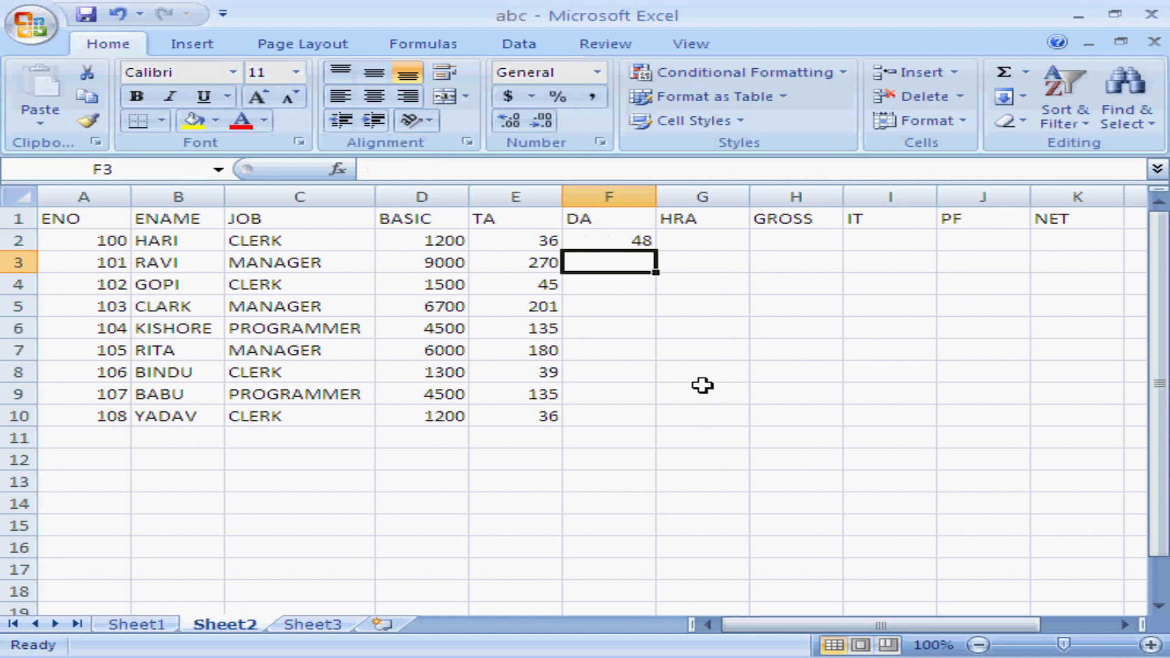
key("Up")
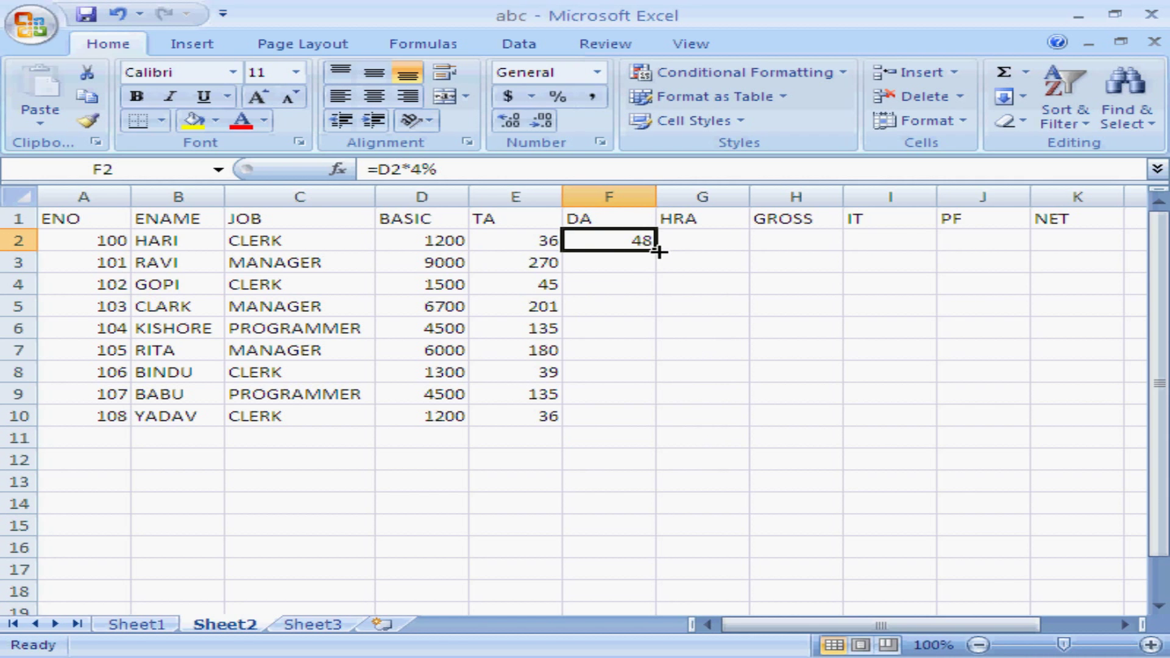
left_click_drag(657, 250, 658, 425)
Calculate HRA in cell G2 with the formula =D2*2% and fill it down to G10
left_click(698, 243)
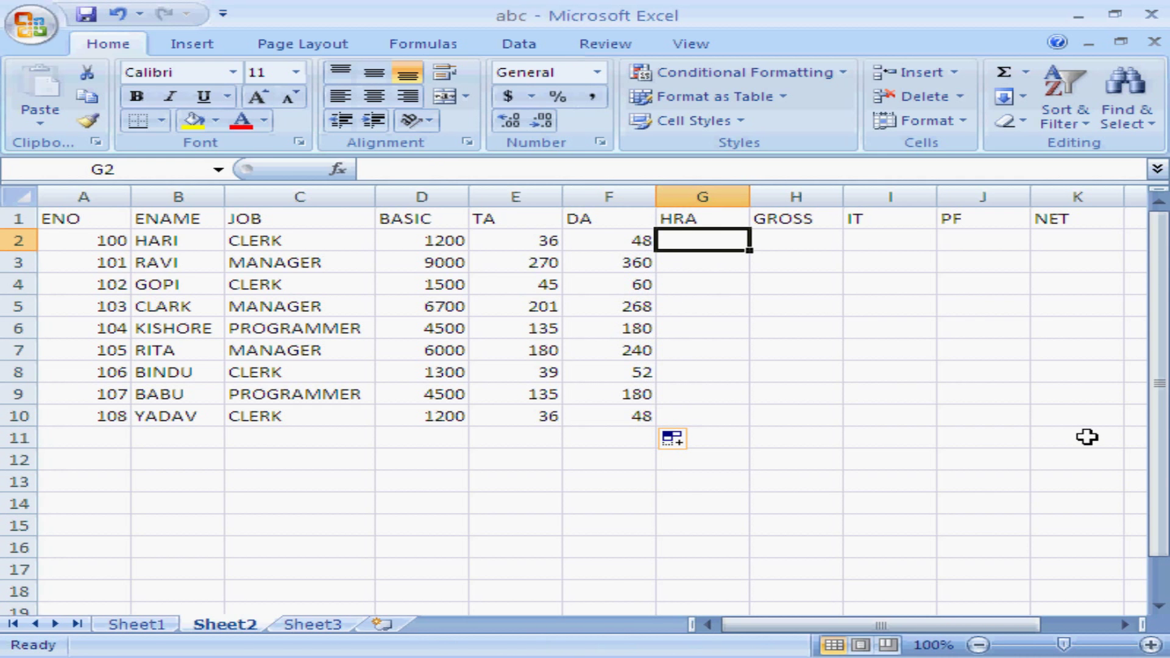
type("=")
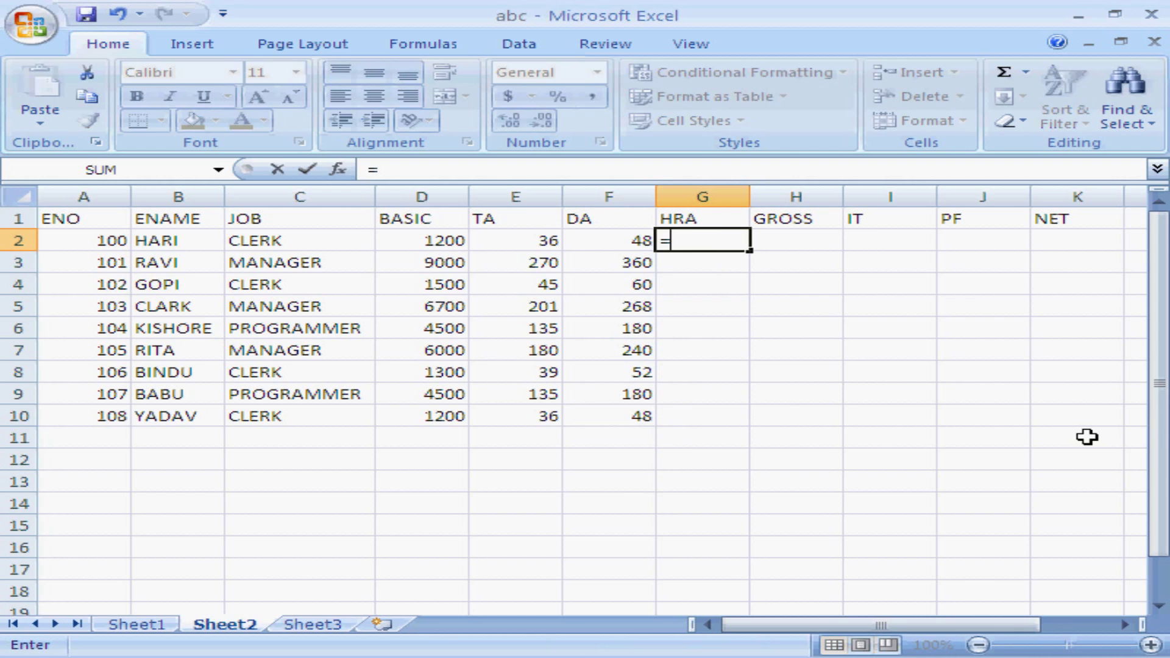
type("D2")
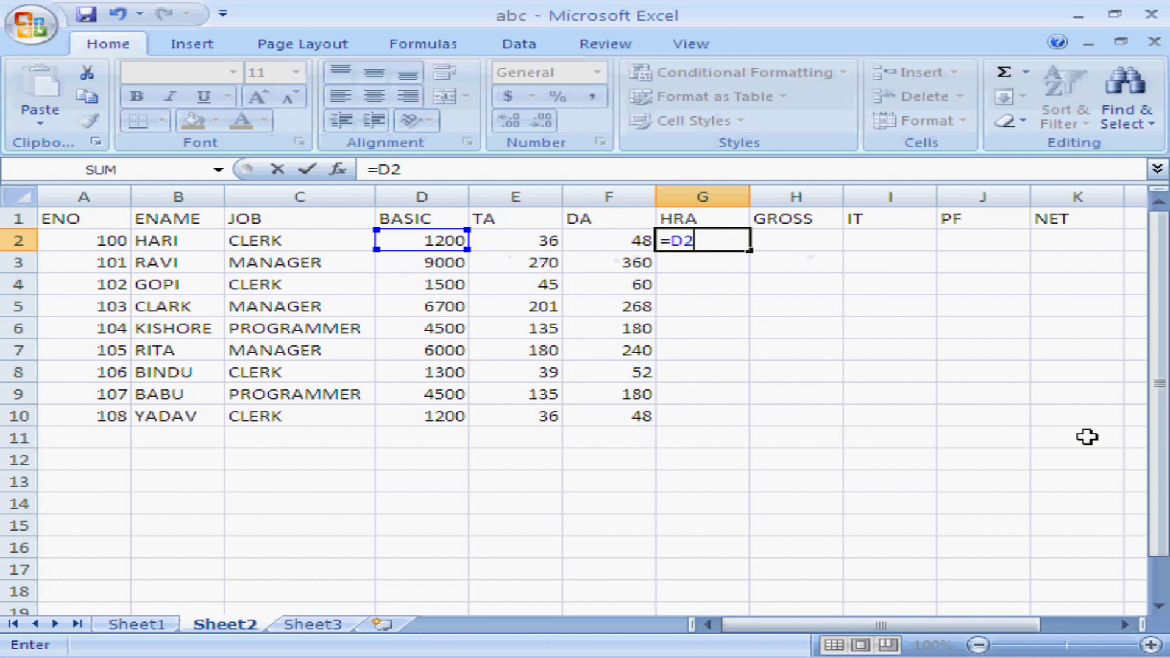
type("*2%")
key("Return")
key("Up")
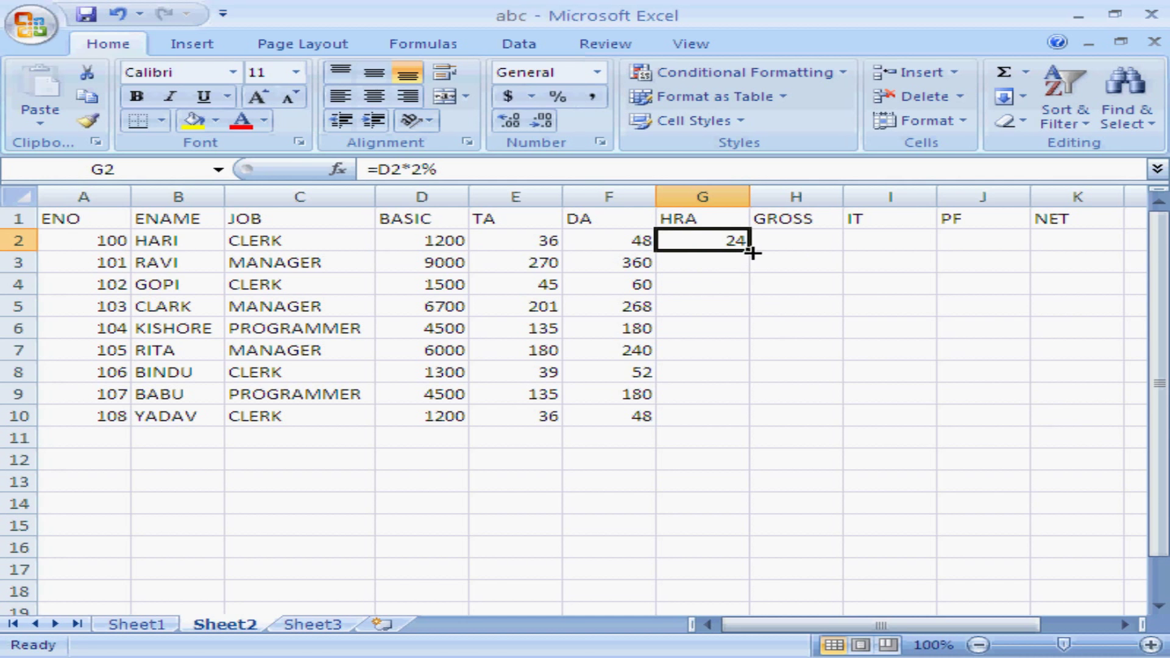
left_click_drag(750, 250, 751, 421)
Calculate GROSS in cell H2 with the formula =D2+E2+F2+G2 and fill it down to H10
left_click(802, 247)
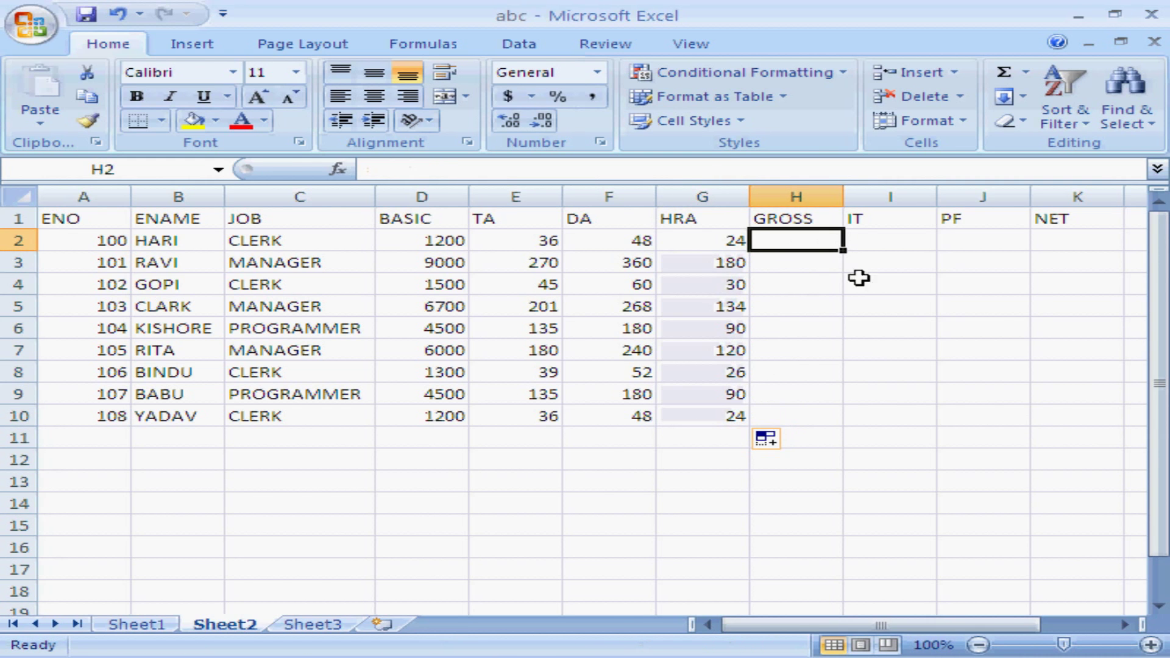
type("=")
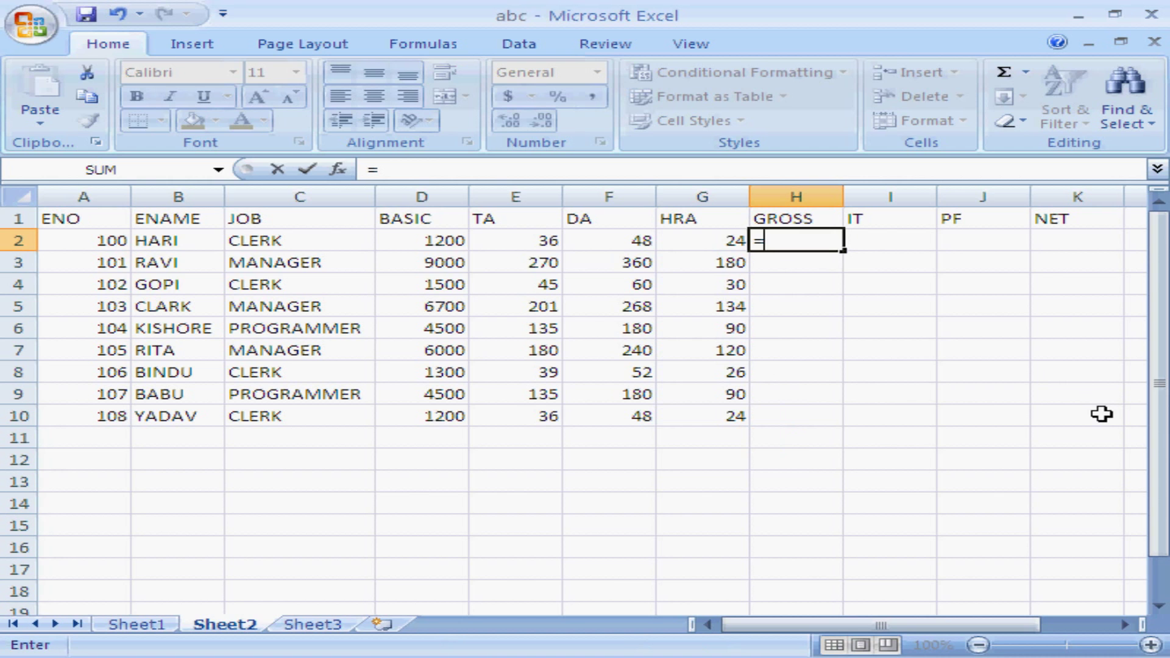
type("D2+")
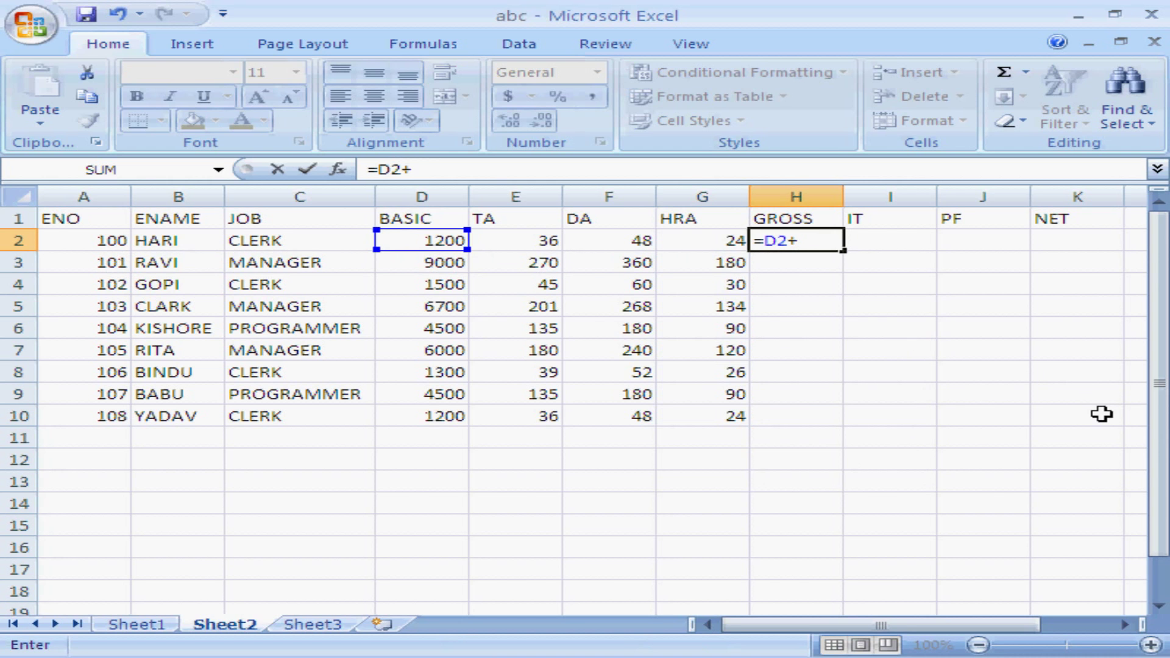
type("E")
type("2+")
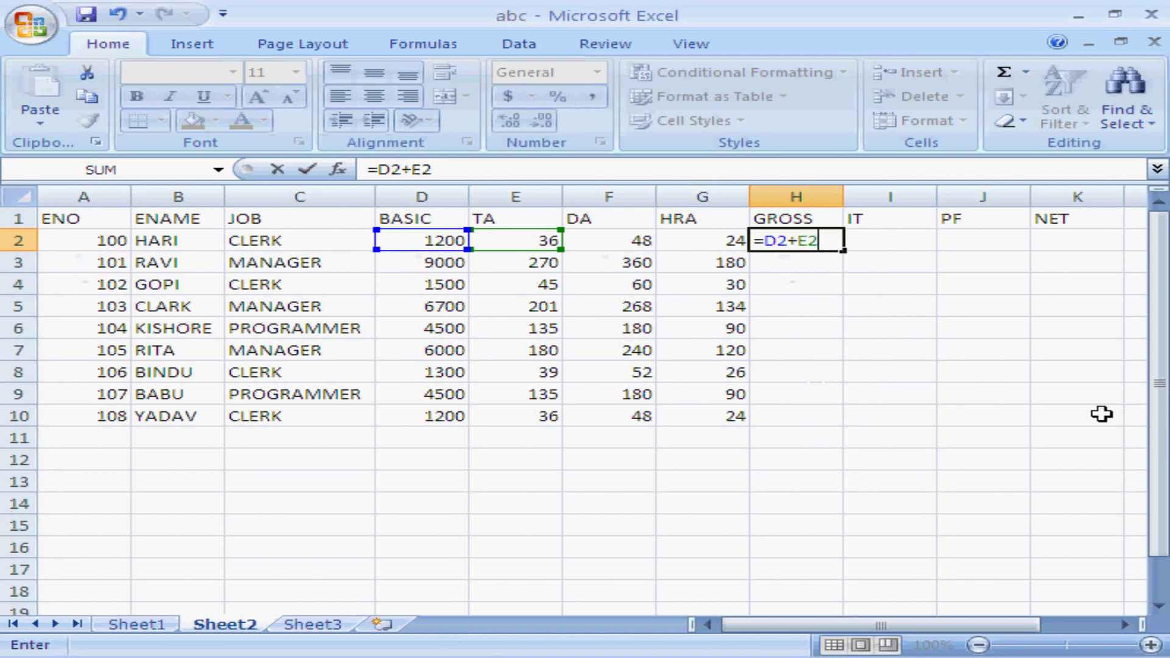
type("F")
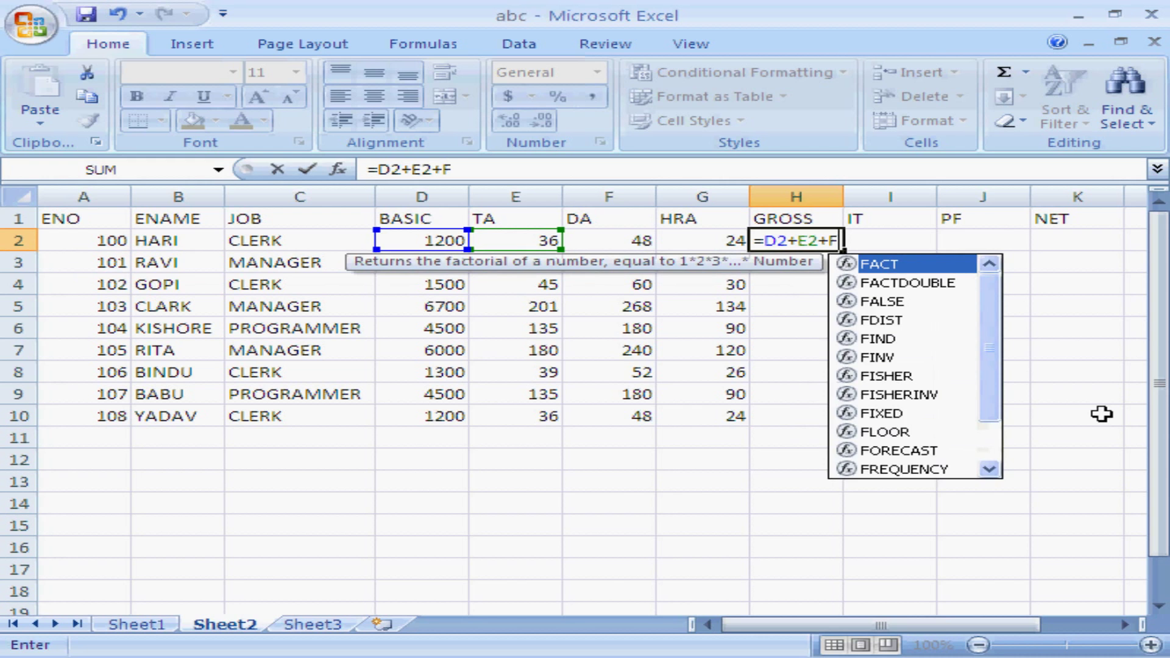
type("2+")
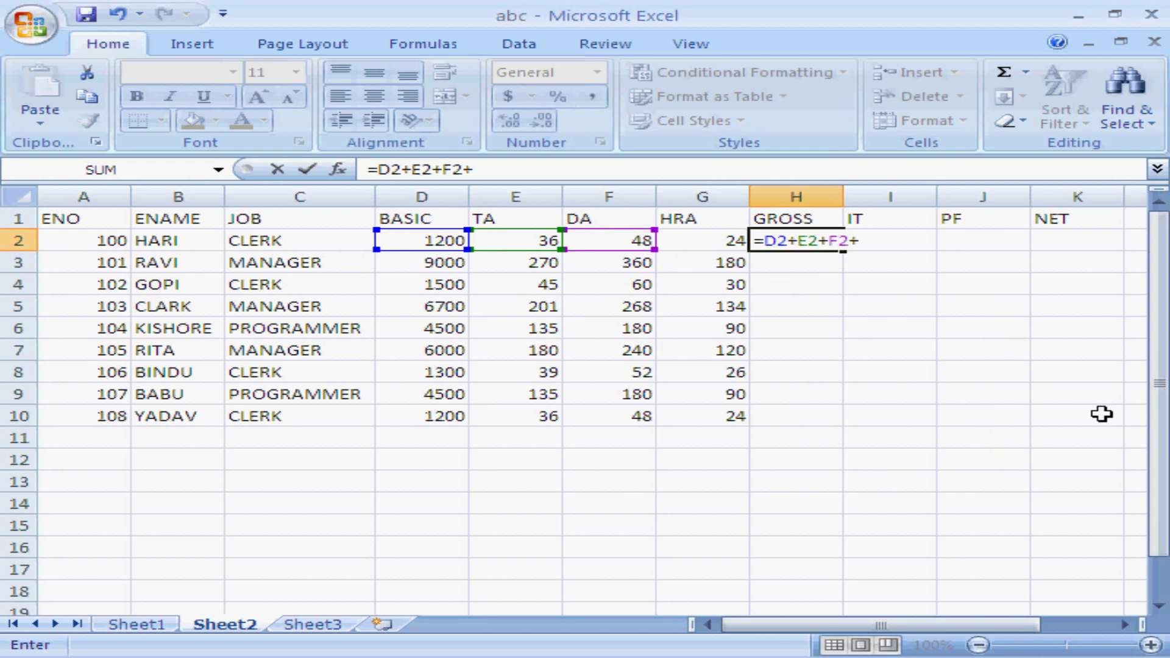
type("G2")
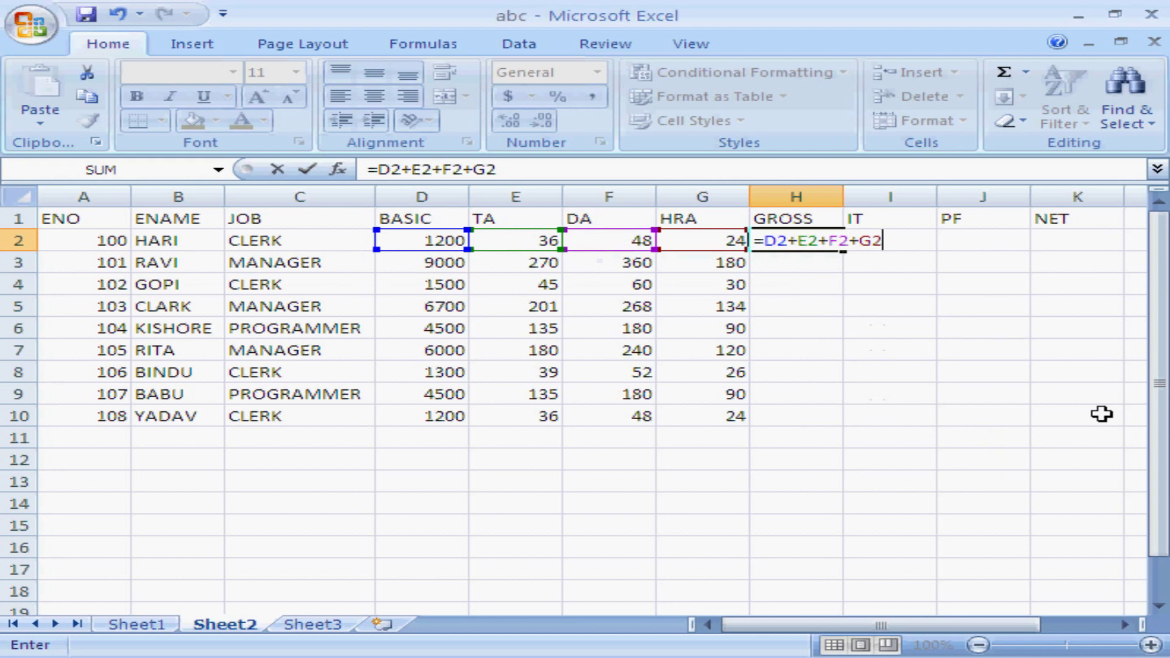
key("Return")
key("Up")
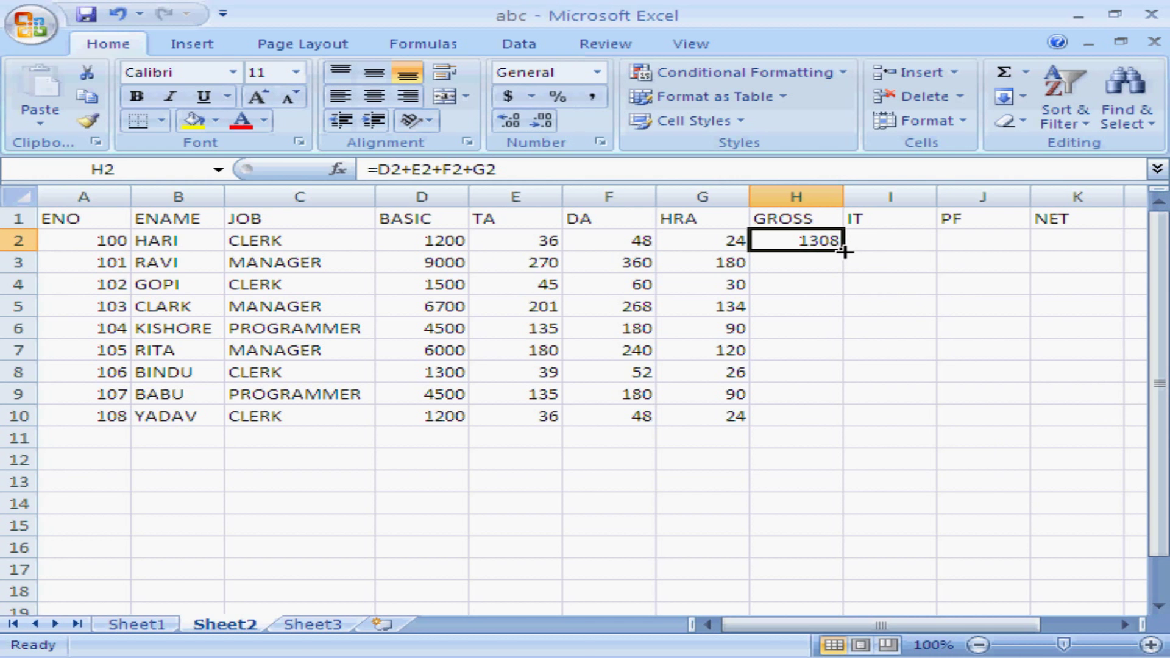
left_click_drag(843, 252, 847, 421)
Enter the formula =D2*2% in cell I2 to calculate the first employee's IT
left_click(893, 234)
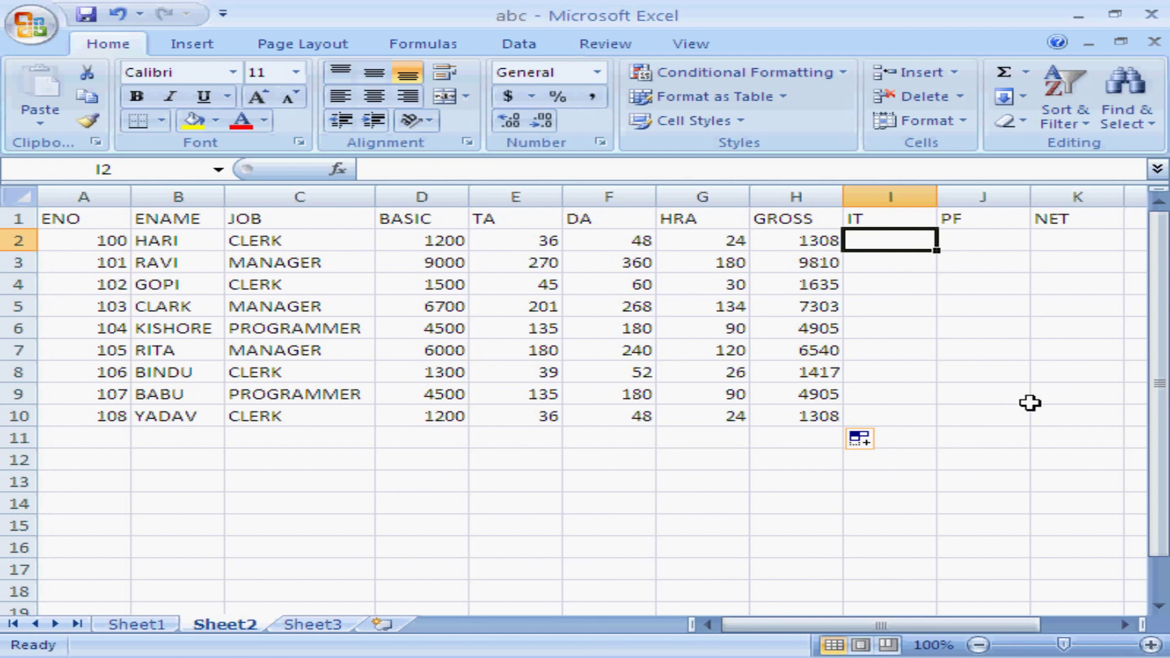
type("=D")
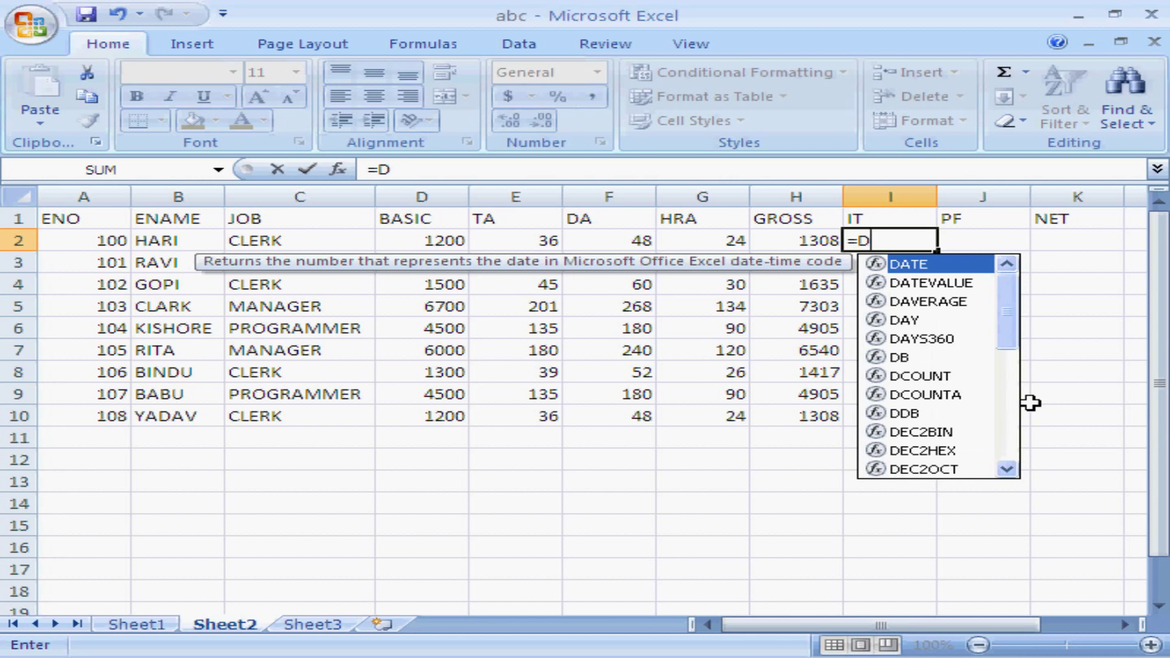
type("2")
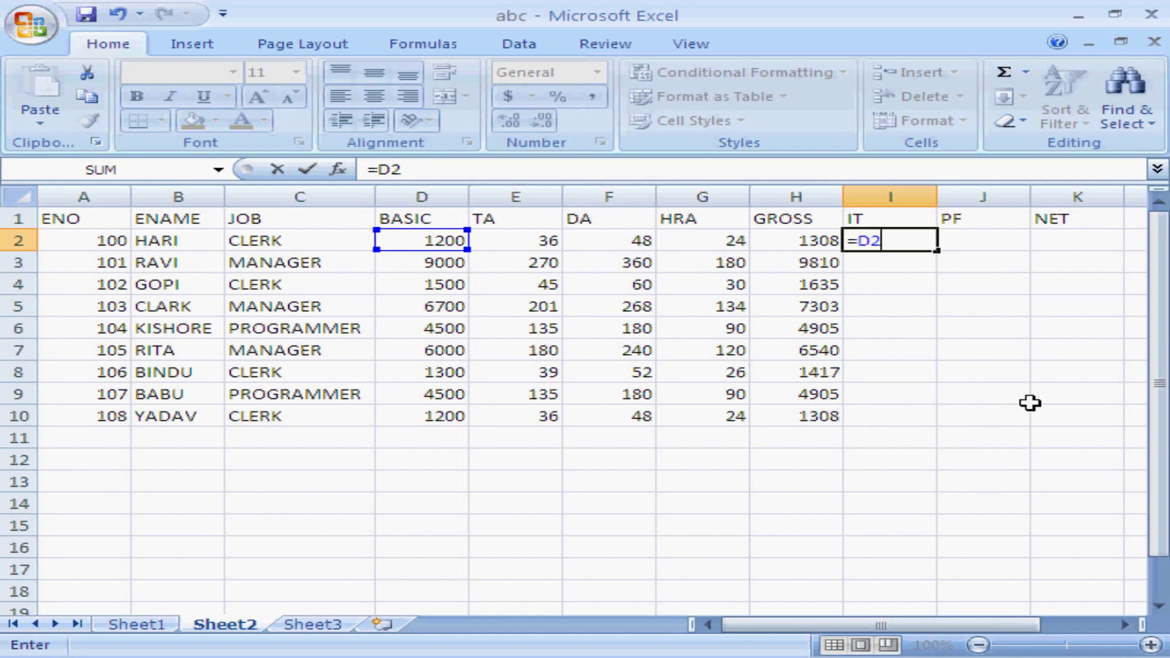
type("*2%")
key("Return")
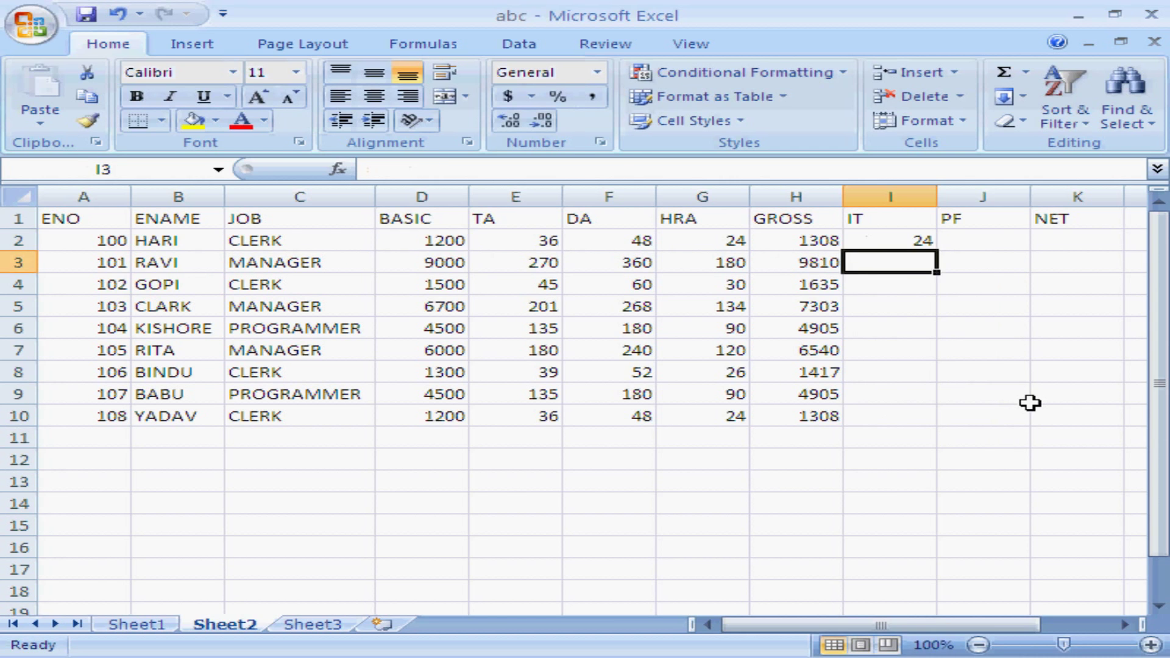
key("Up")
Enter the formula =D2*6% in cell J2 to calculate the first employee's PF
key("Right")
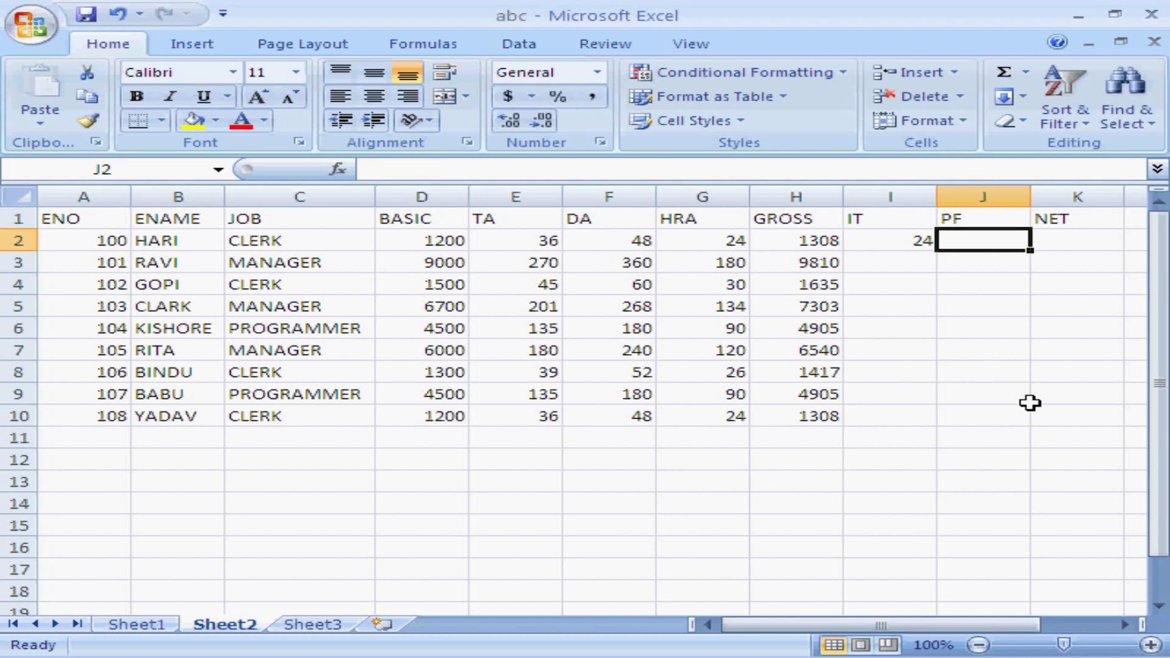
type("=")
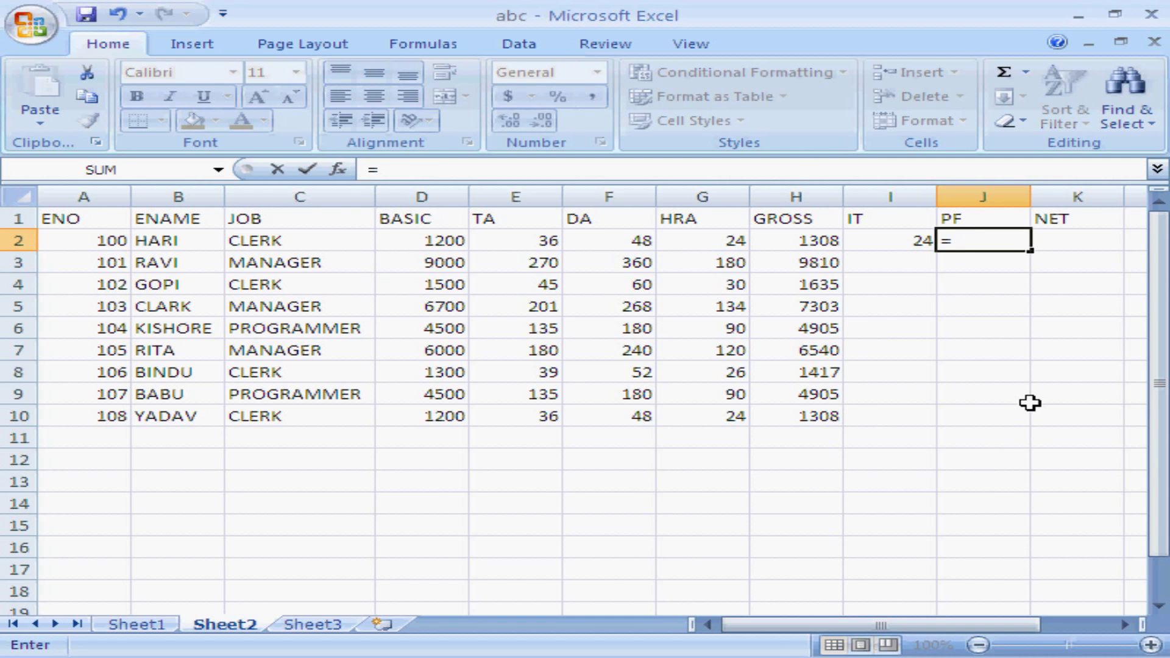
type("D2*")
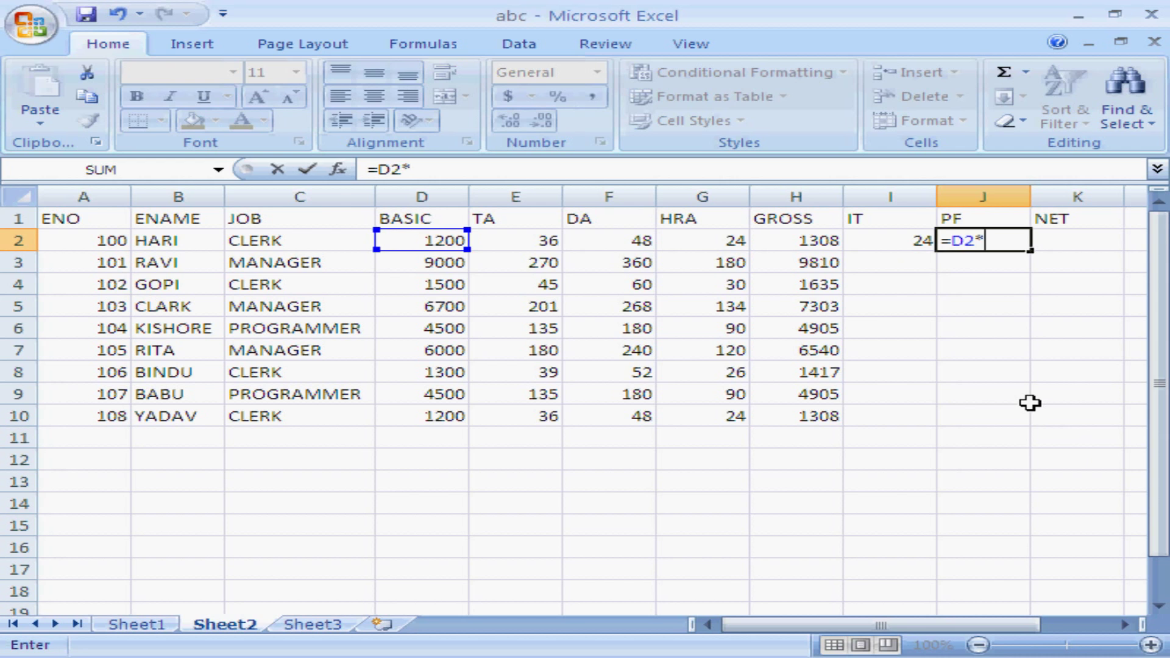
type("6%")
key("Return")
key("Up")
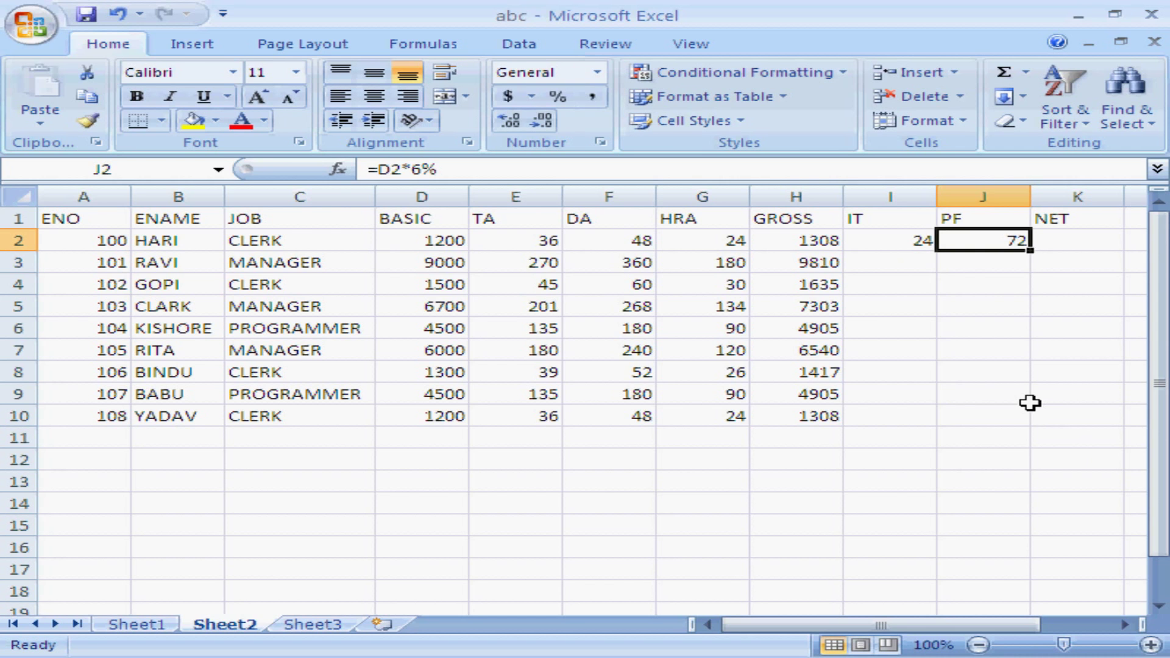
Fill the IT formula in I2 and the PF formula in J2 down to row 10 for all employees
key("Left")
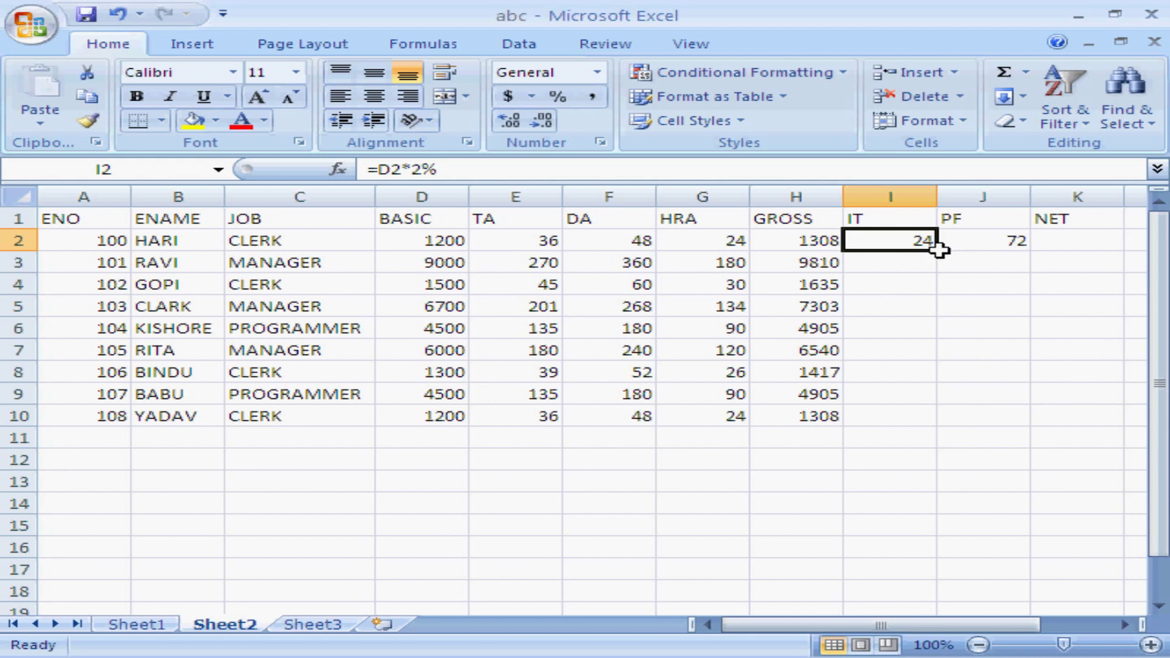
left_click_drag(937, 250, 941, 426)
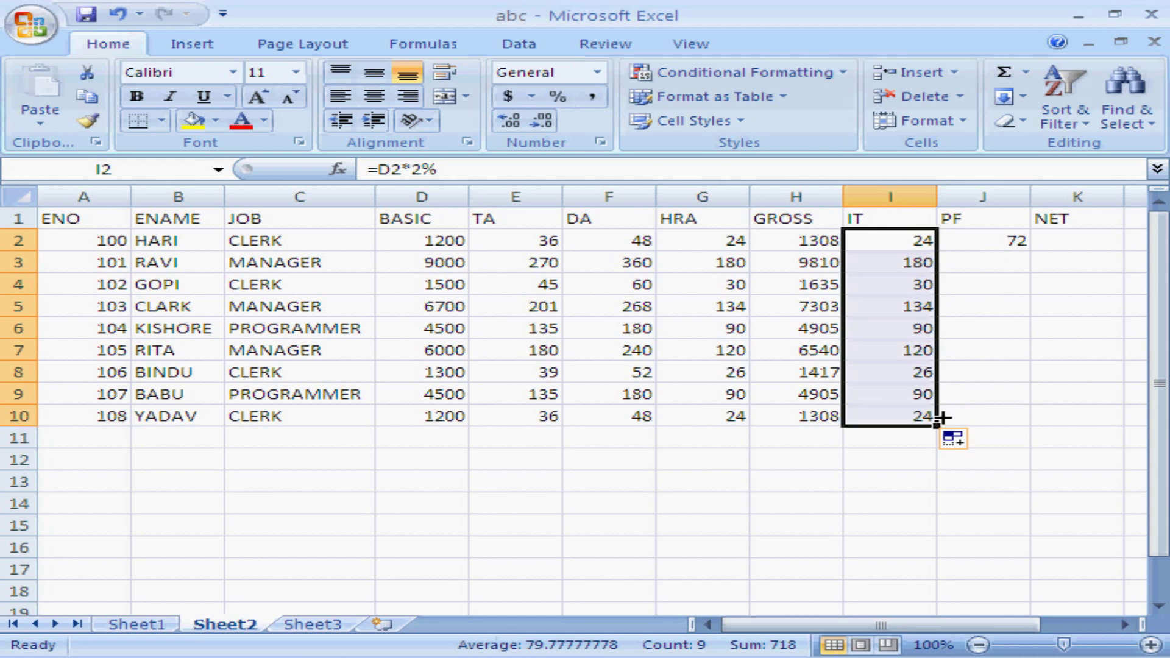
left_click(1019, 243)
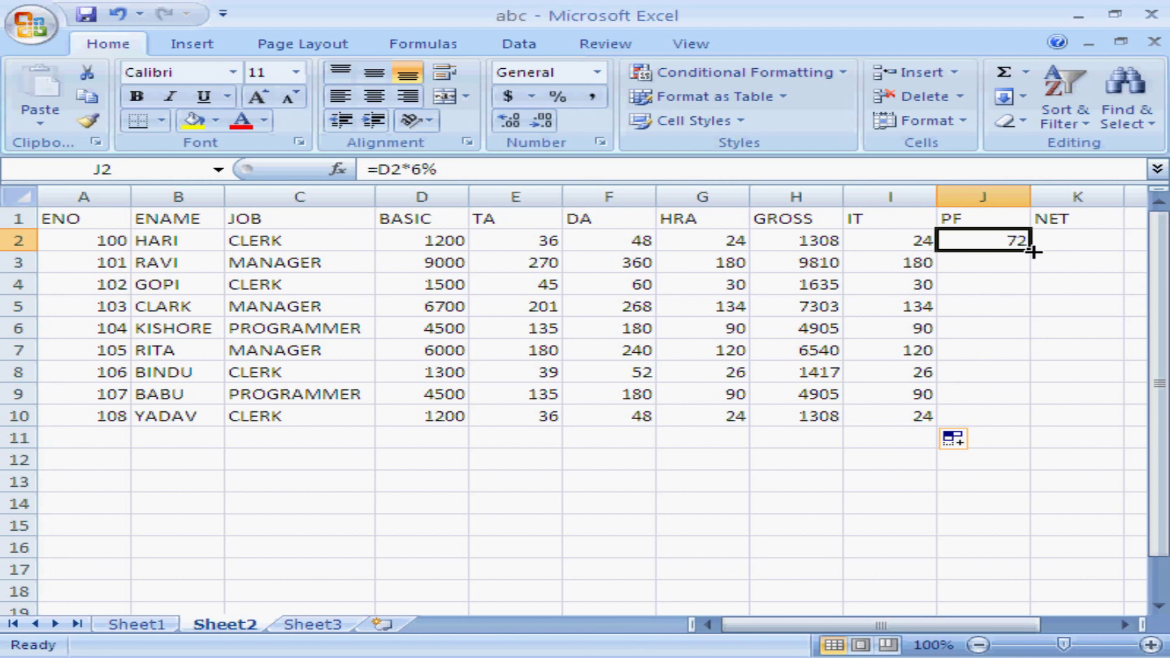
left_click_drag(1030, 251, 1012, 427)
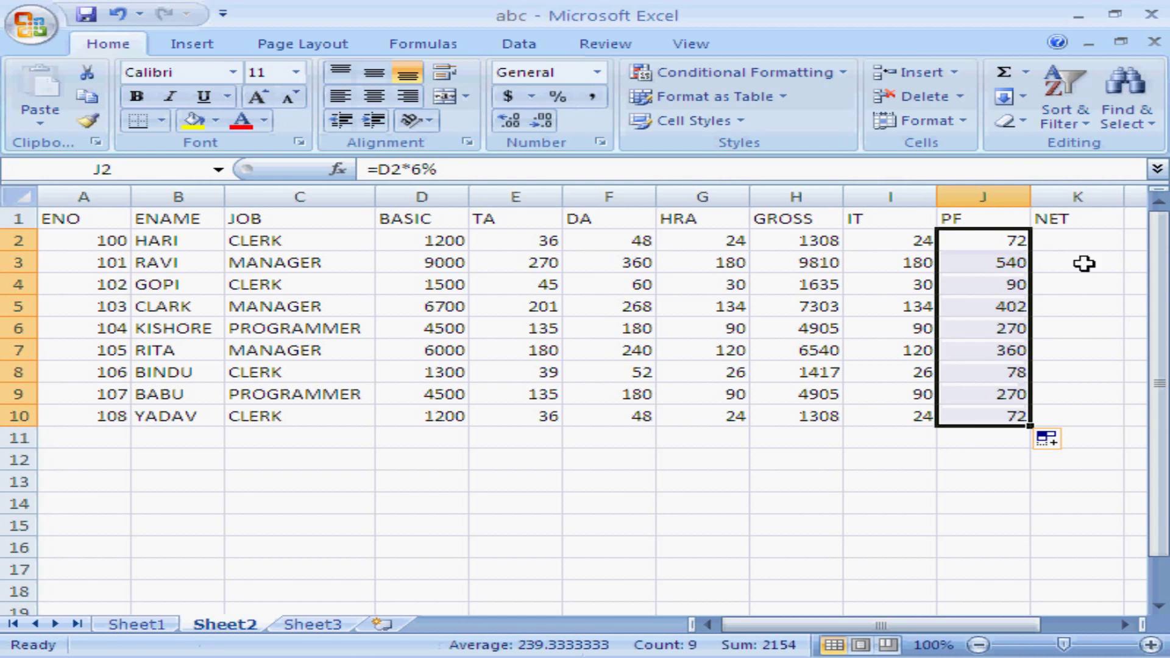
Enter the formula =H2-(I2+J2) in cell K2 to calculate the first employee's NET
left_click(1082, 243)
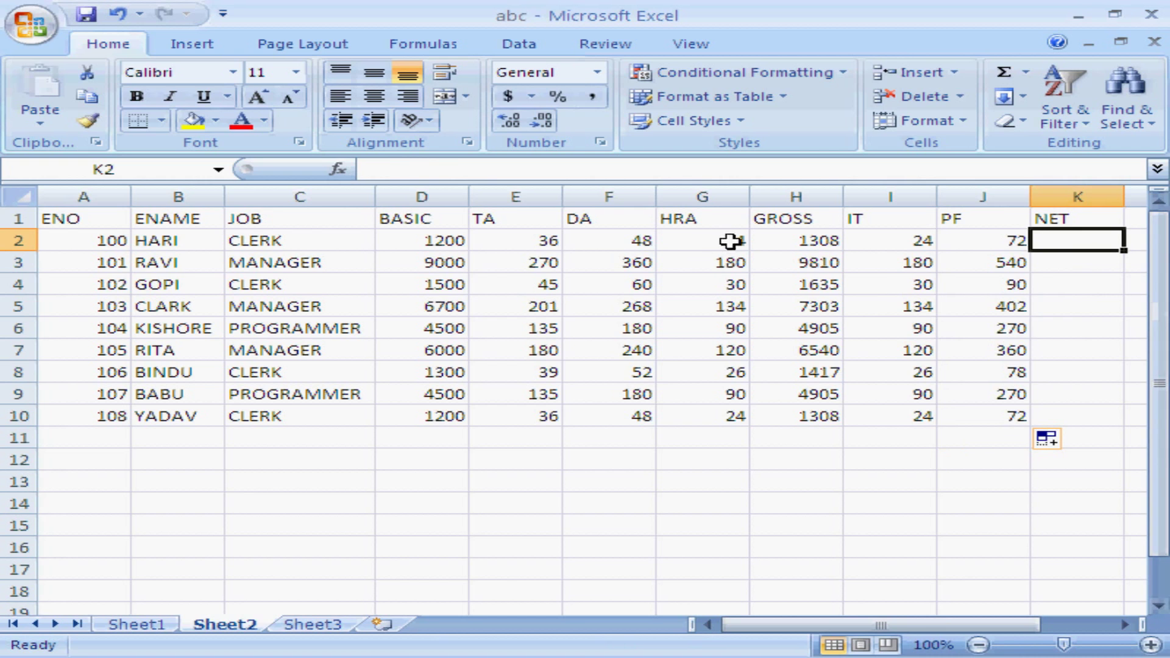
left_click(801, 242)
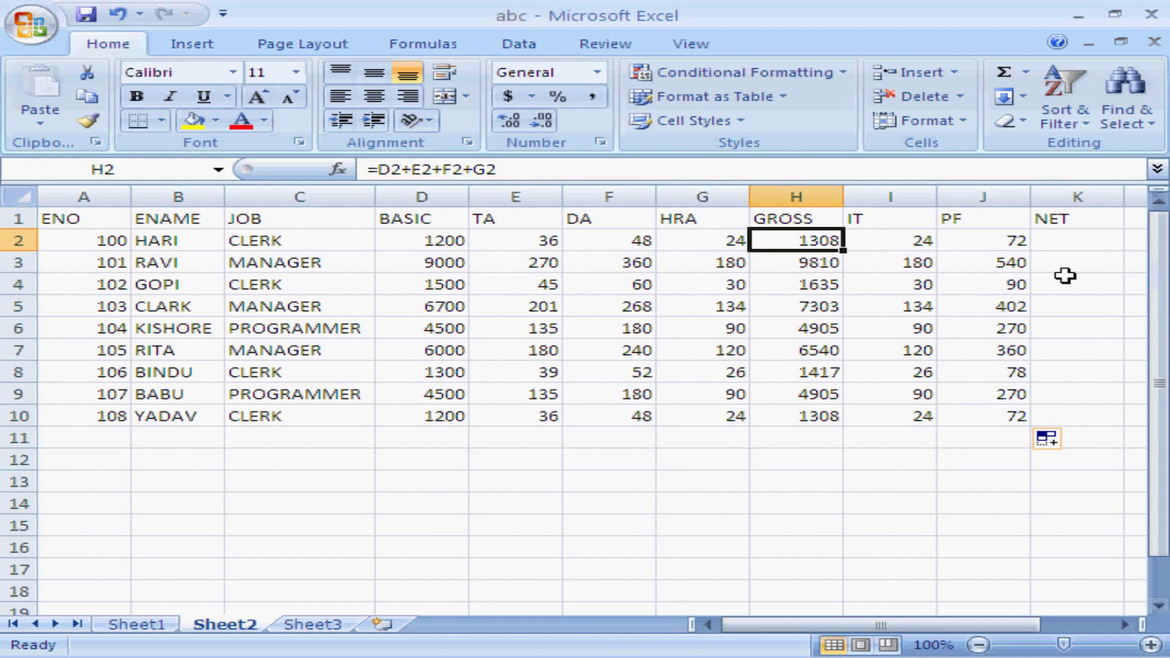
left_click(1075, 242)
type("=")
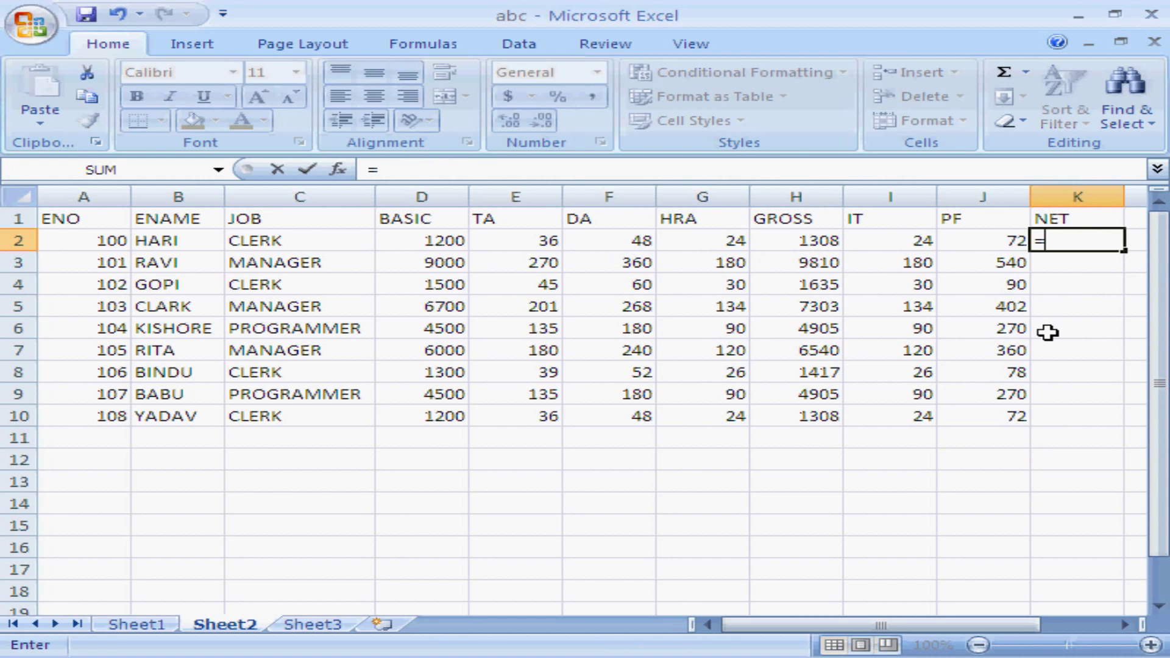
type("H2")
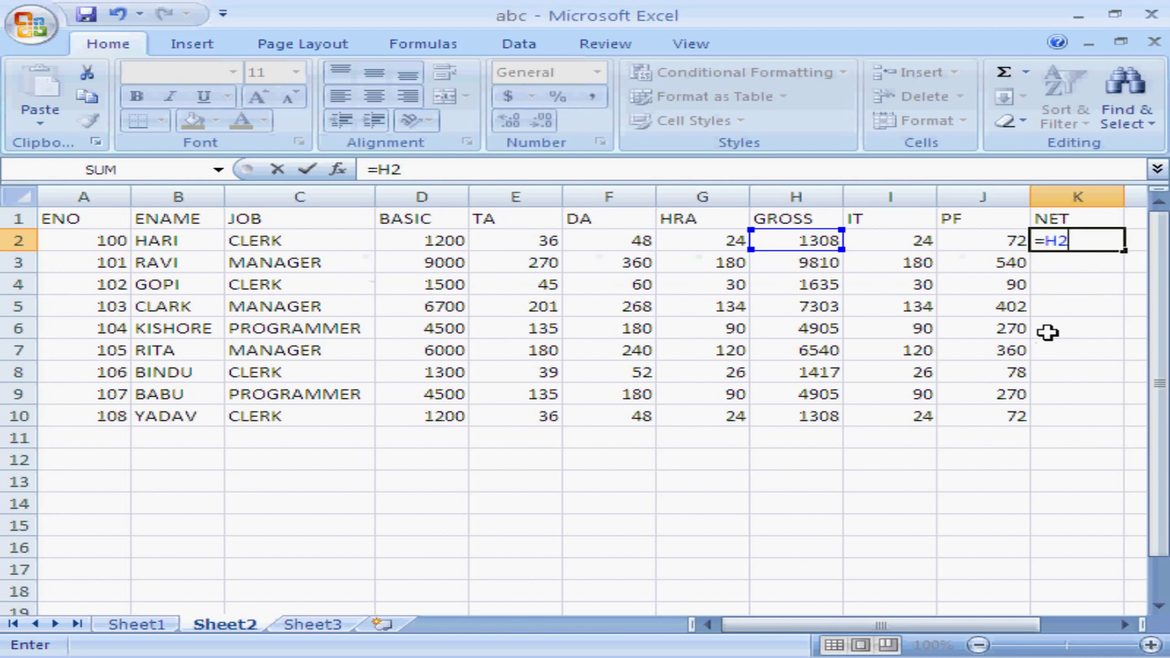
type("-(I2+J")
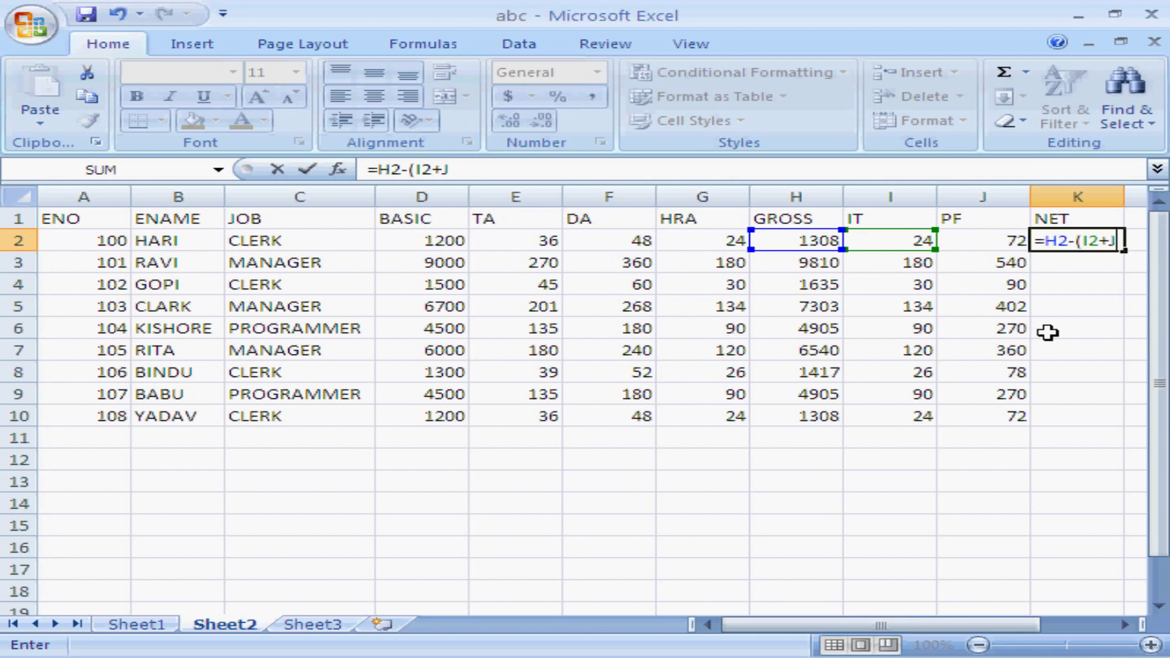
type("2")
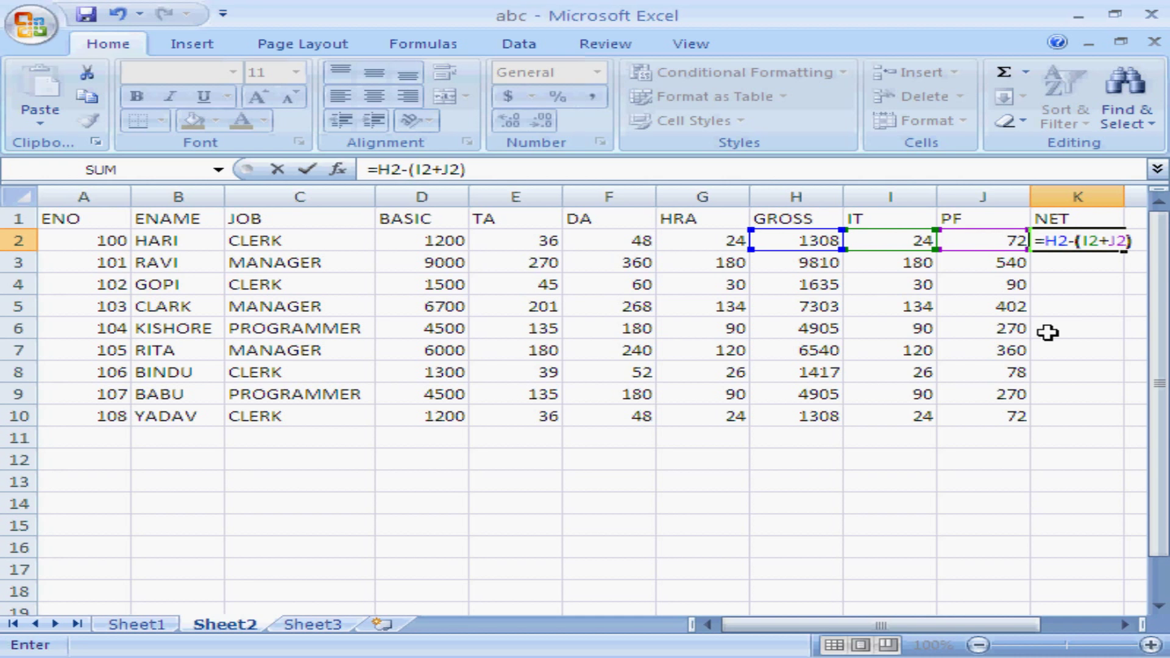
type(")")
key("Return")
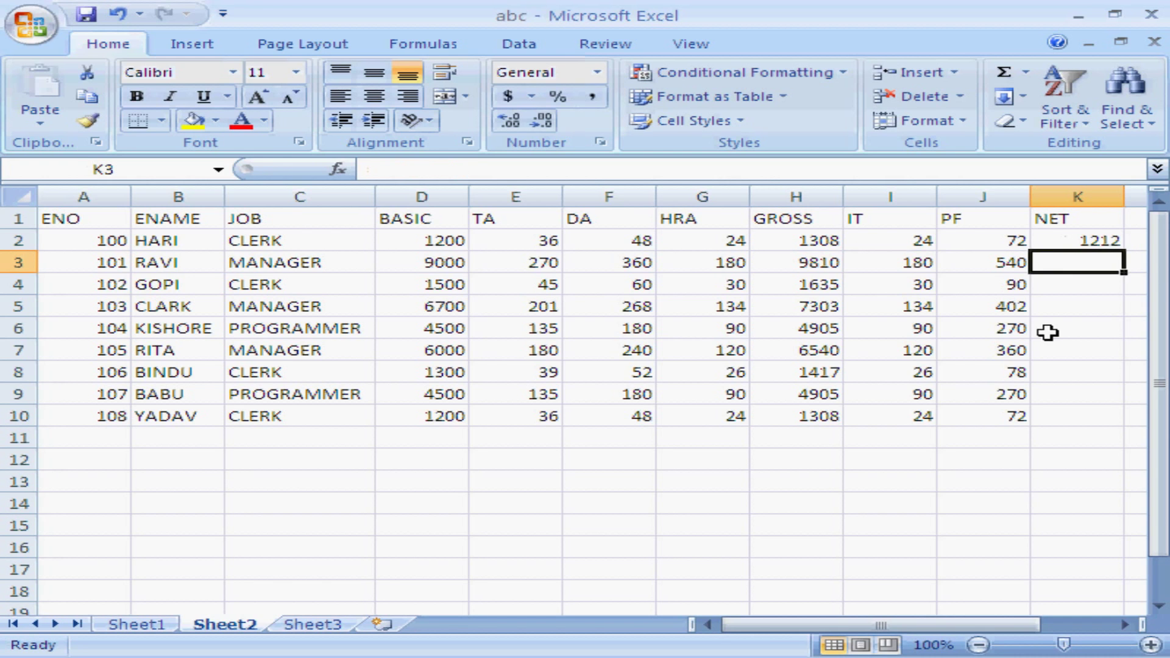
Fill the NET formula from K2 down to K10 for the remaining employees and deselect the range
key("Up")
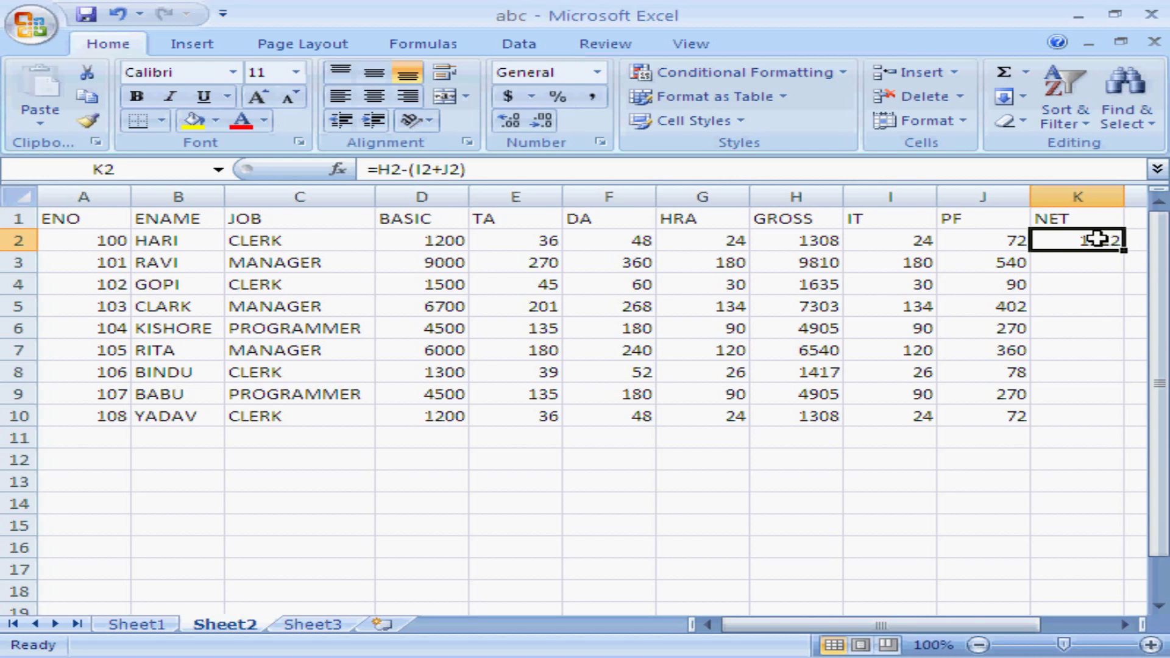
left_click(961, 242)
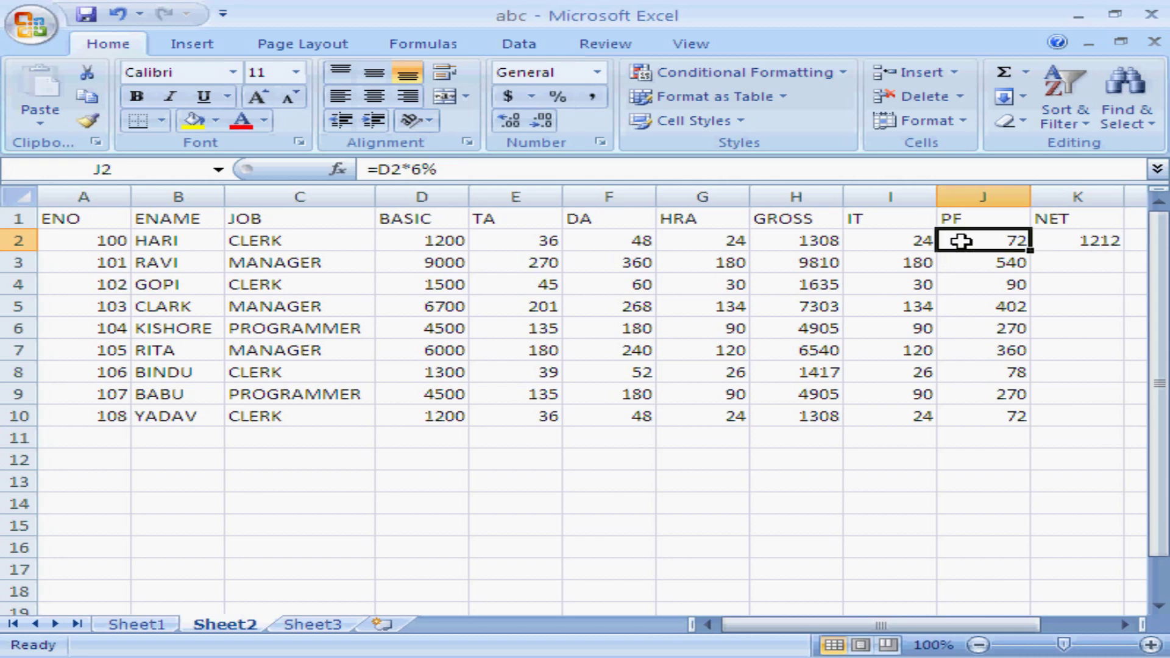
left_click(1074, 241)
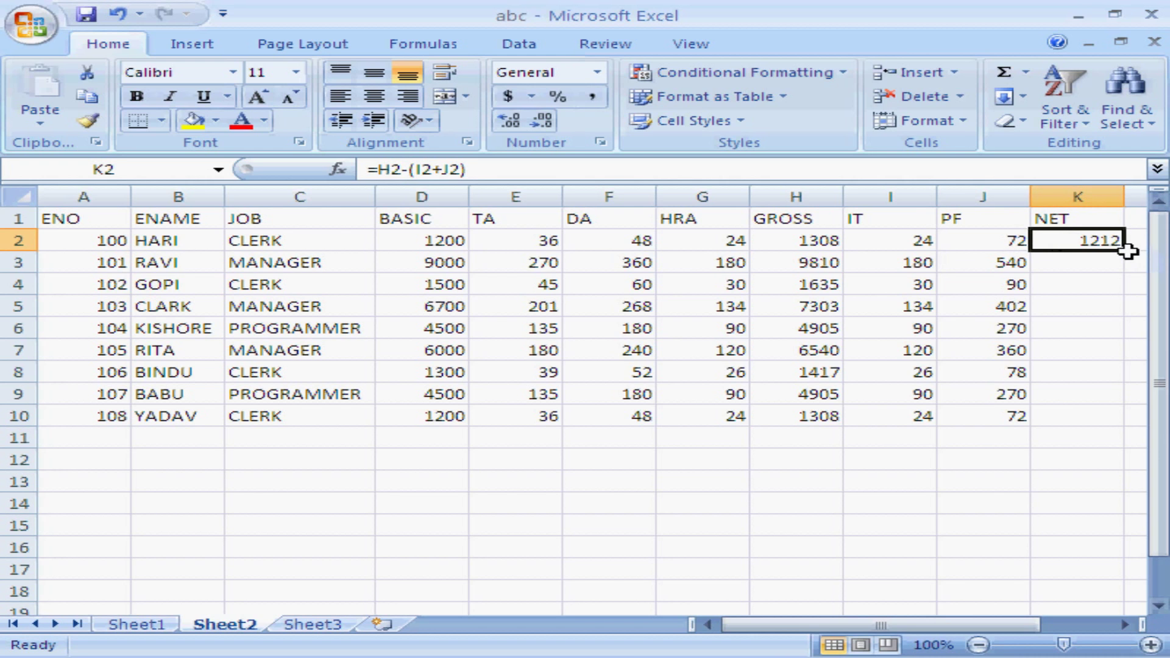
left_click_drag(1123, 253, 1105, 421)
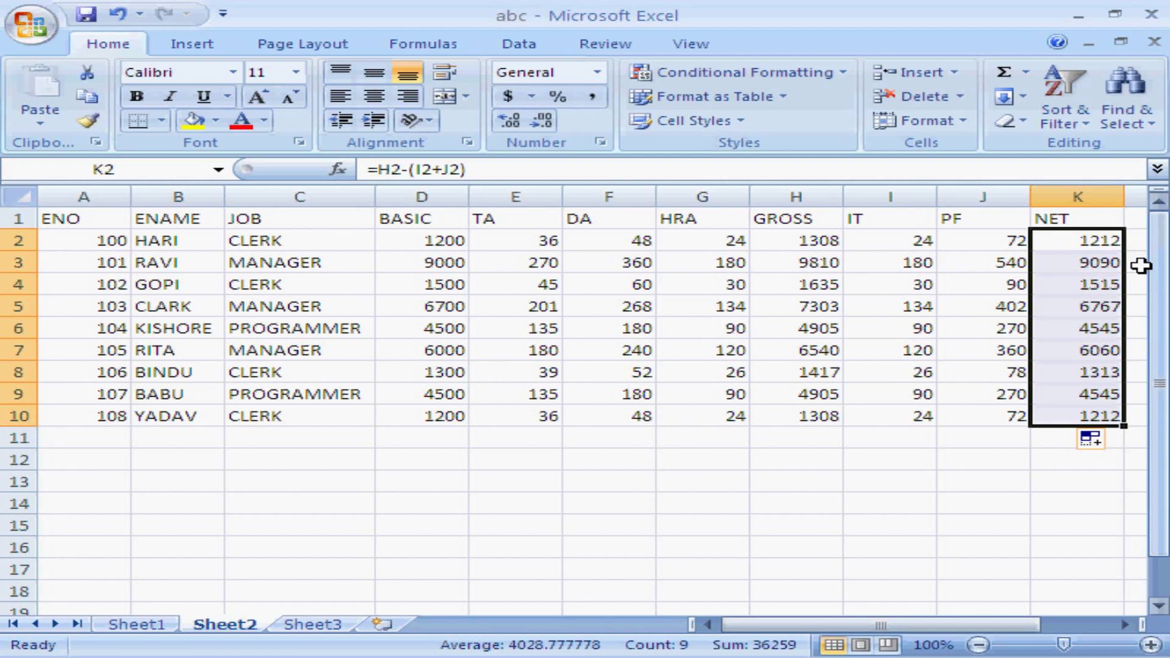
left_click(466, 344)
left_click(424, 451)
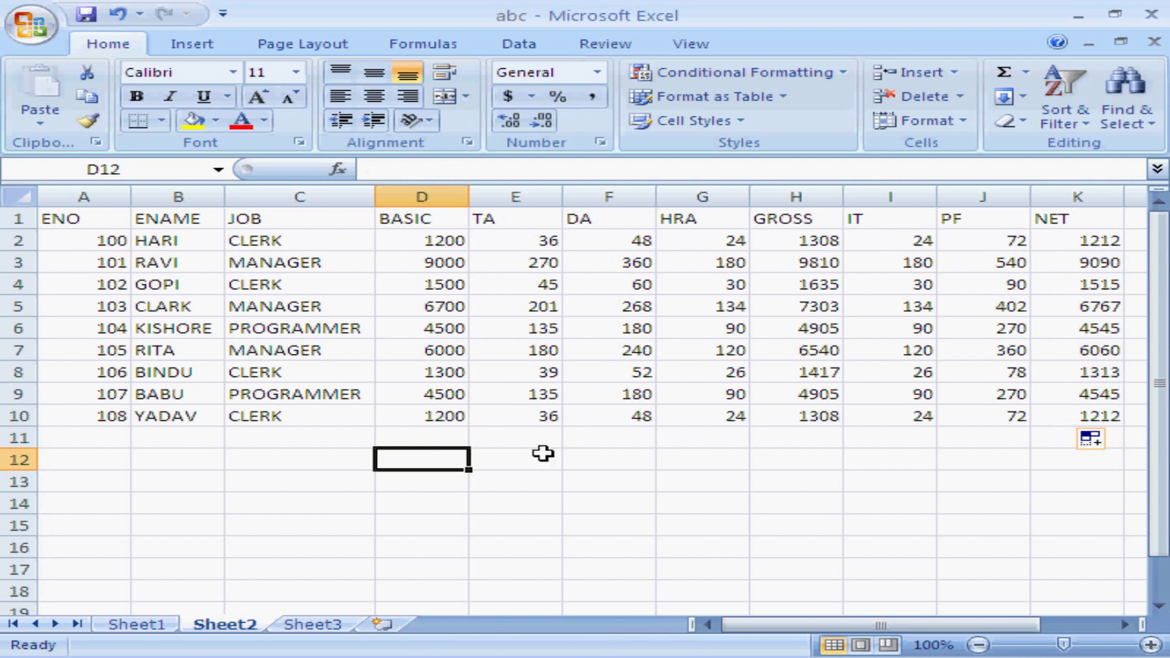